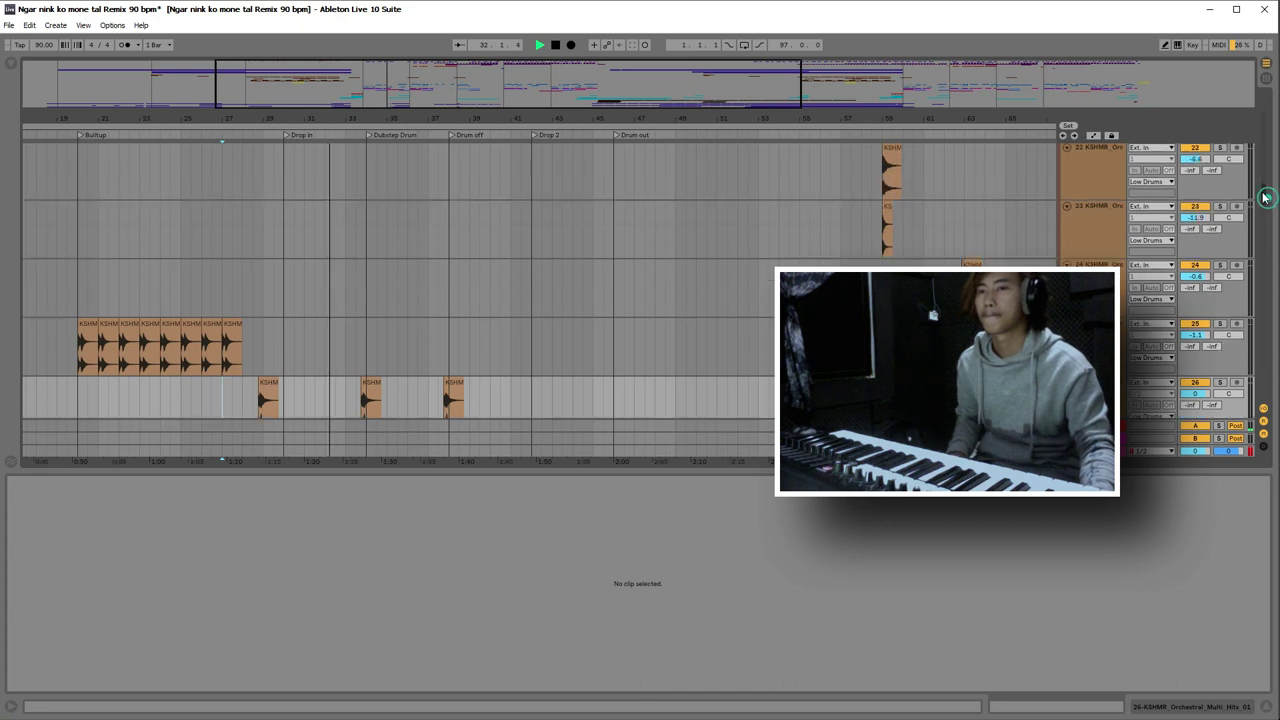
- Look over the kick, snare and Hi group tracks during playback, placing the insert marker at 33.3.1 on the Hi group
drag(350, 93, 770, 343)
scroll(476, 268, down, 2)
scroll(476, 268, up, 2)
drag(455, 117, 360, 92)
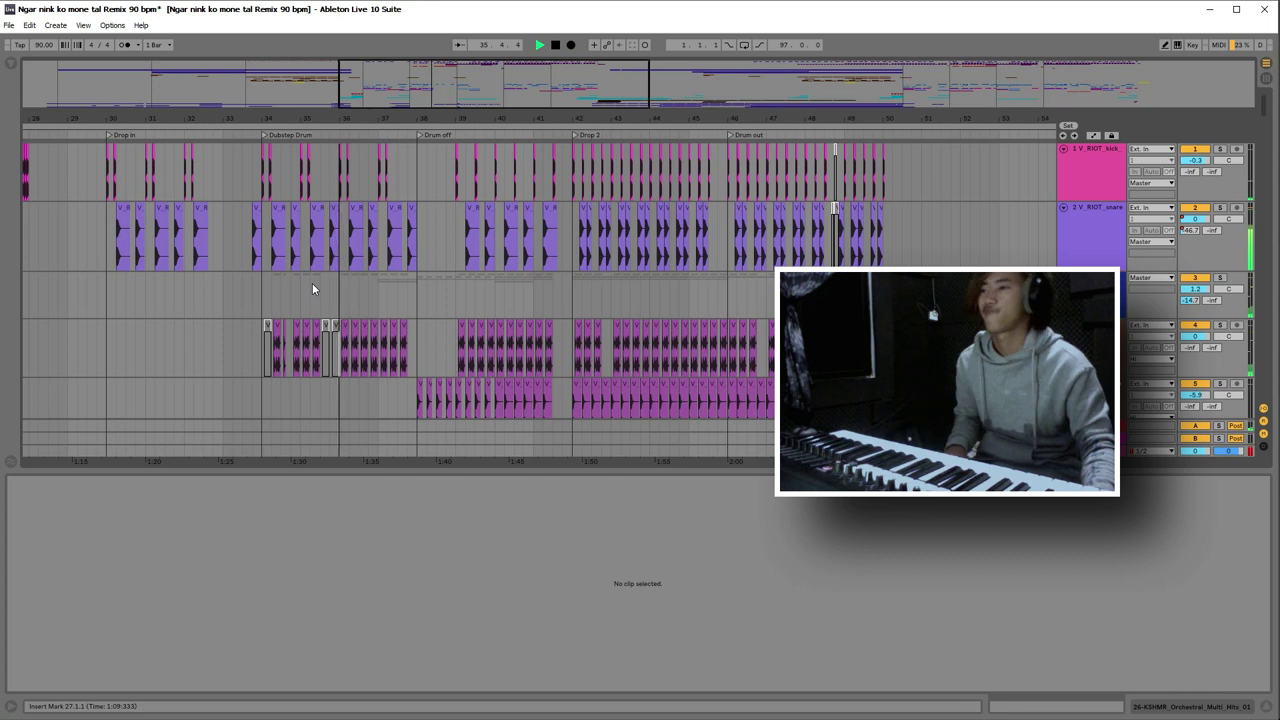
click(239, 297)
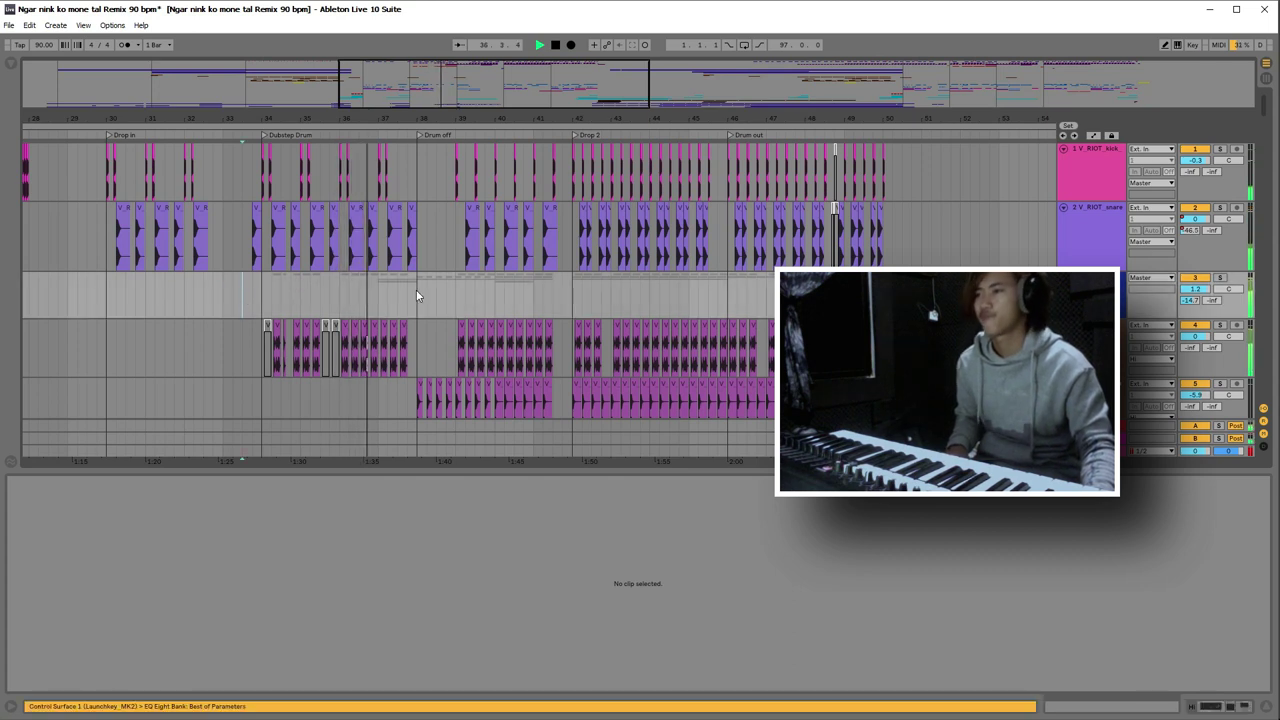
scroll(654, 286, down, 2)
scroll(654, 284, down, 6)
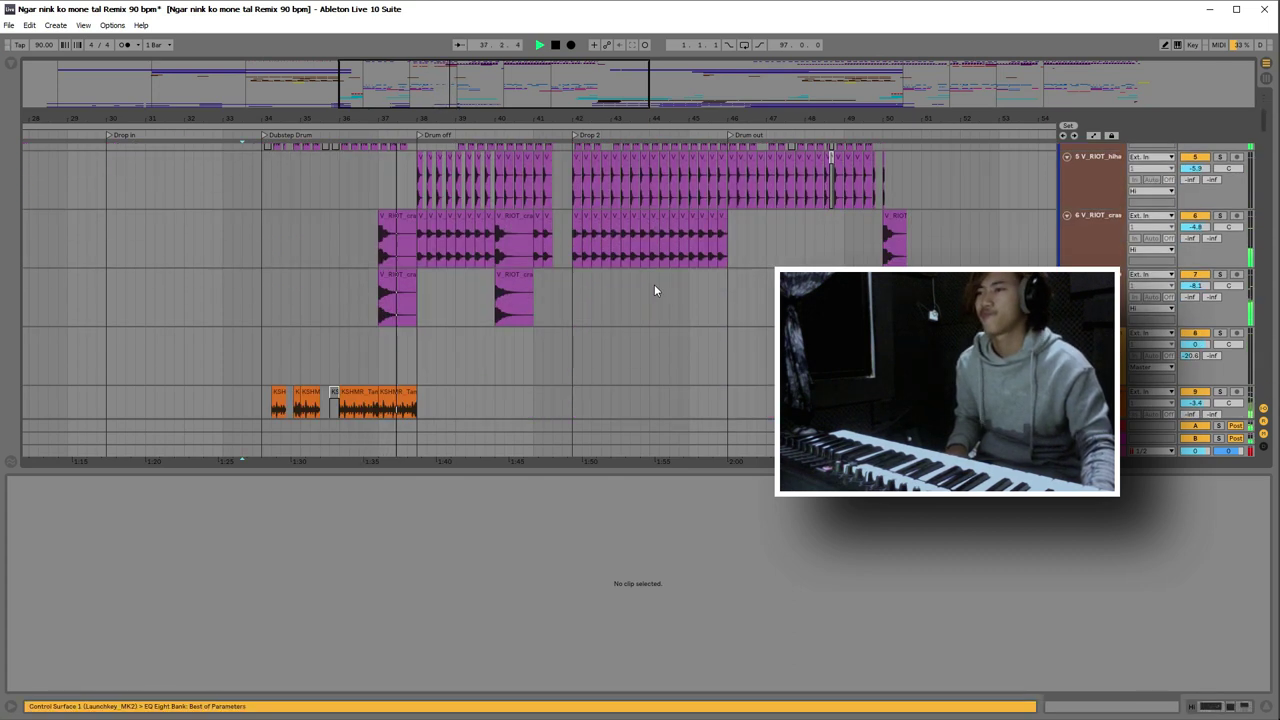
scroll(654, 282, up, 5)
scroll(654, 282, up, 5)
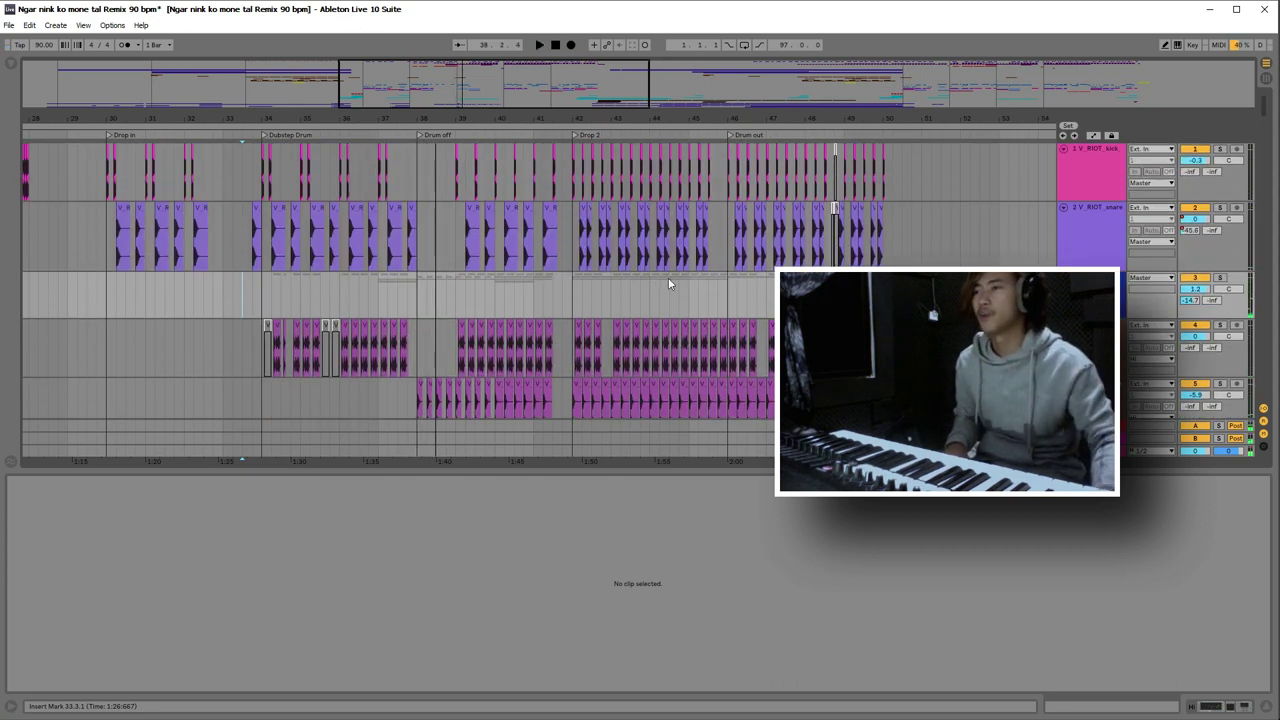
- Solo the Hi group and play it from 33.4.1, just before the Dubstep Drum marker
click(253, 289)
key(space)
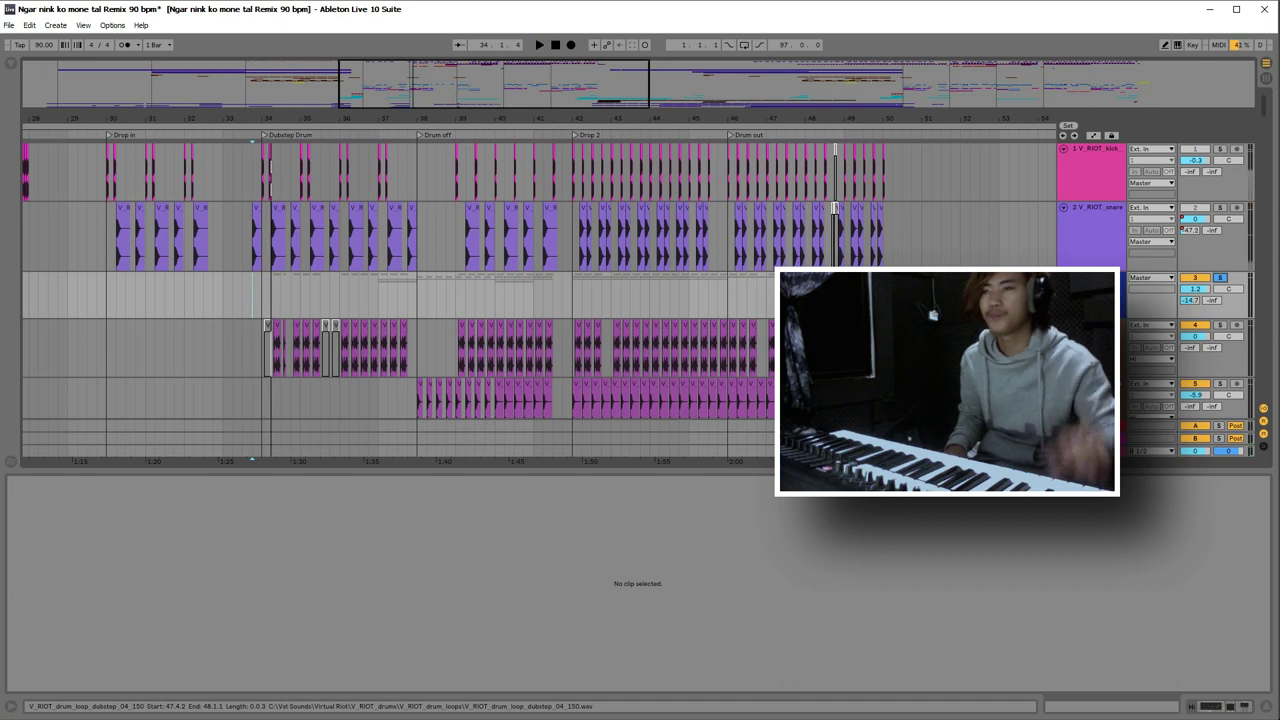
scroll(721, 315, down, 3)
key(space)
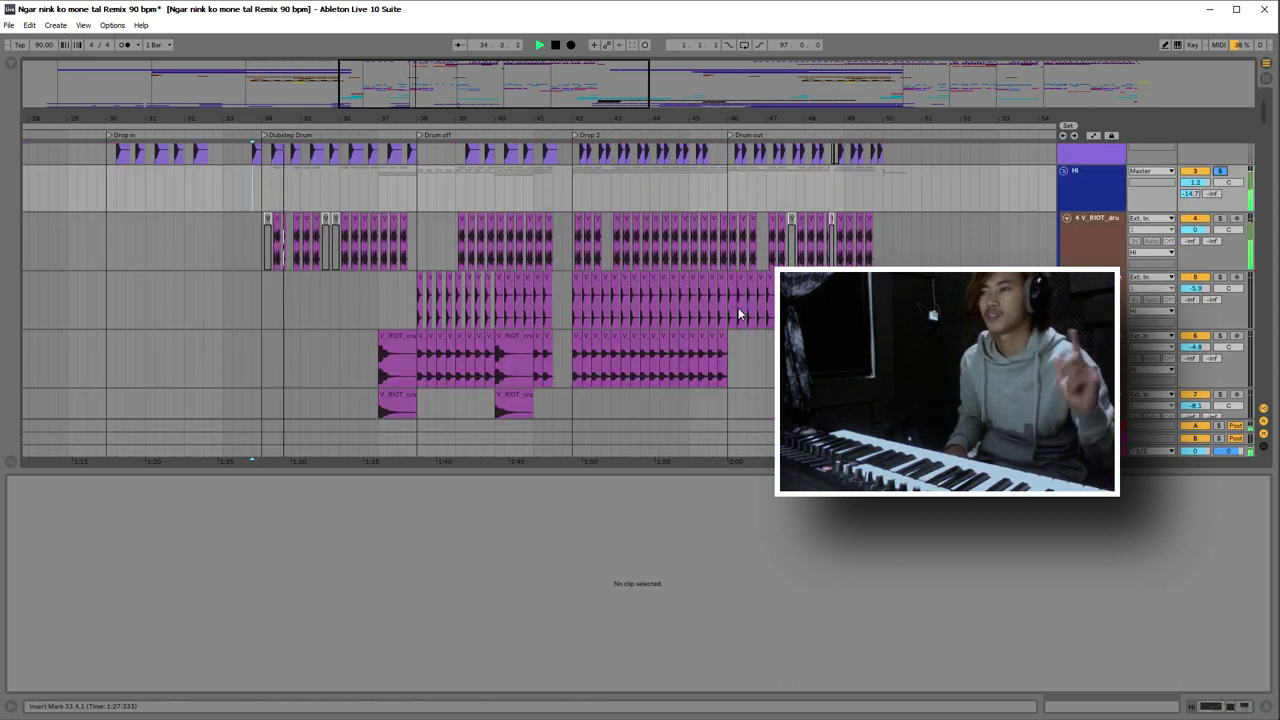
scroll(731, 330, down, 3)
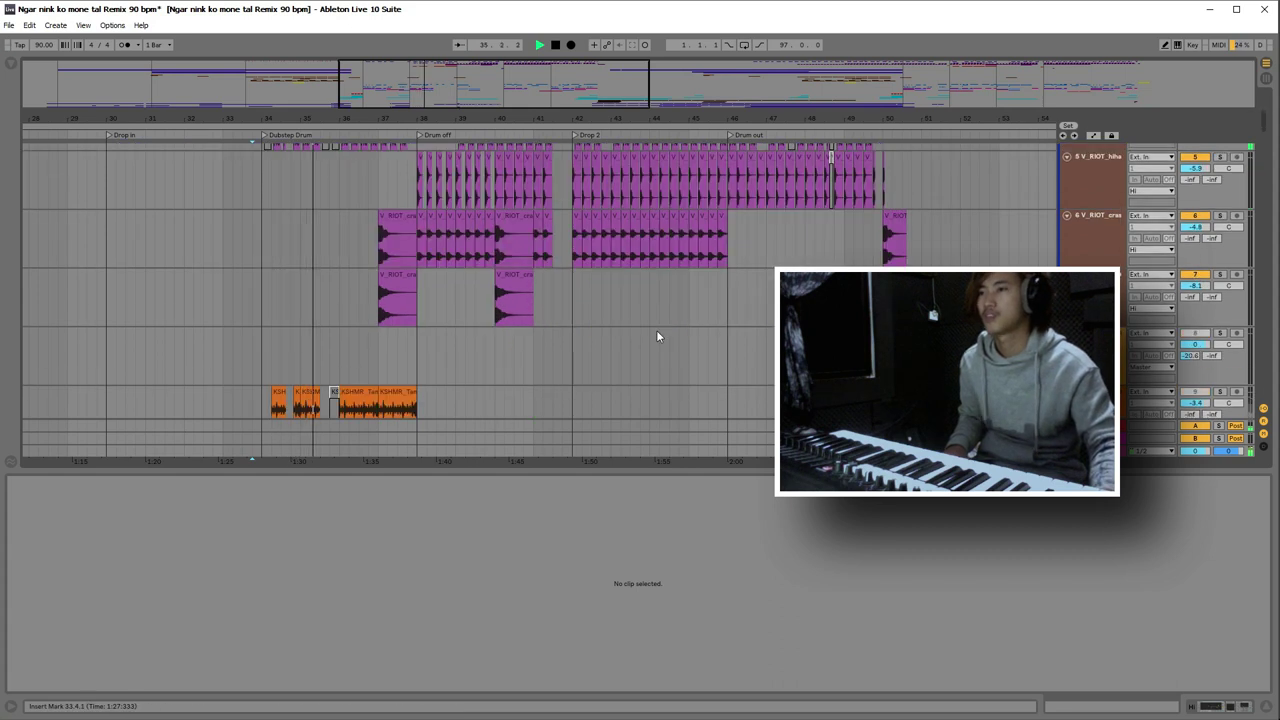
- Solo track 9, which holds the orange KSHMR percussion clips, and listen to it on its own
scroll(657, 330, down, 2)
key(space)
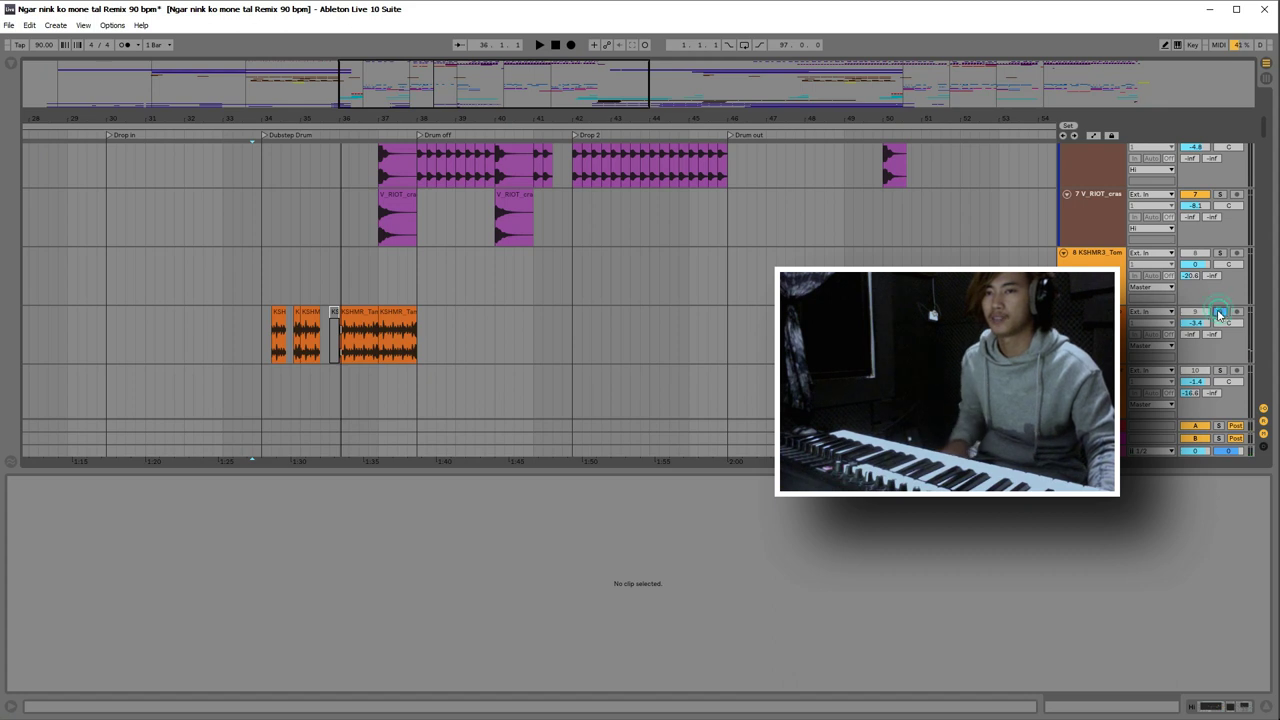
key(space)
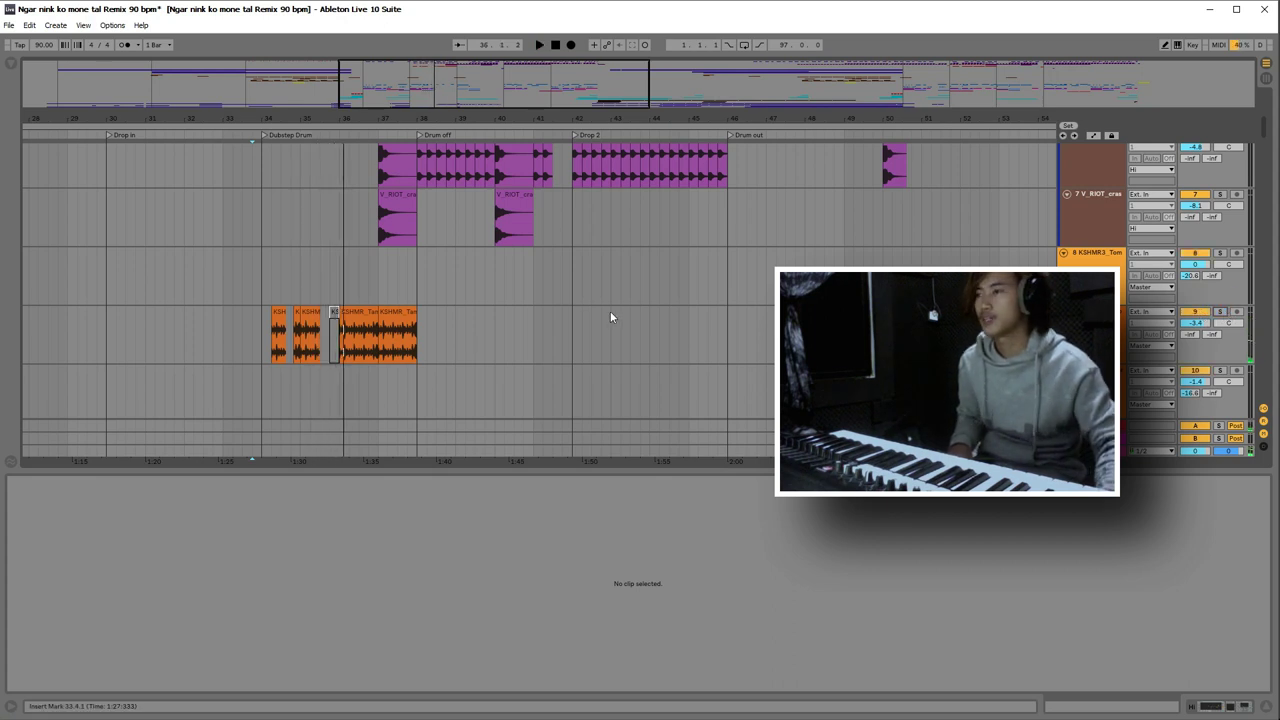
- Play the arrangement unsoloed from 33.4.1 while going through the tracks to the riser effects and Serum group
scroll(612, 314, up, 8)
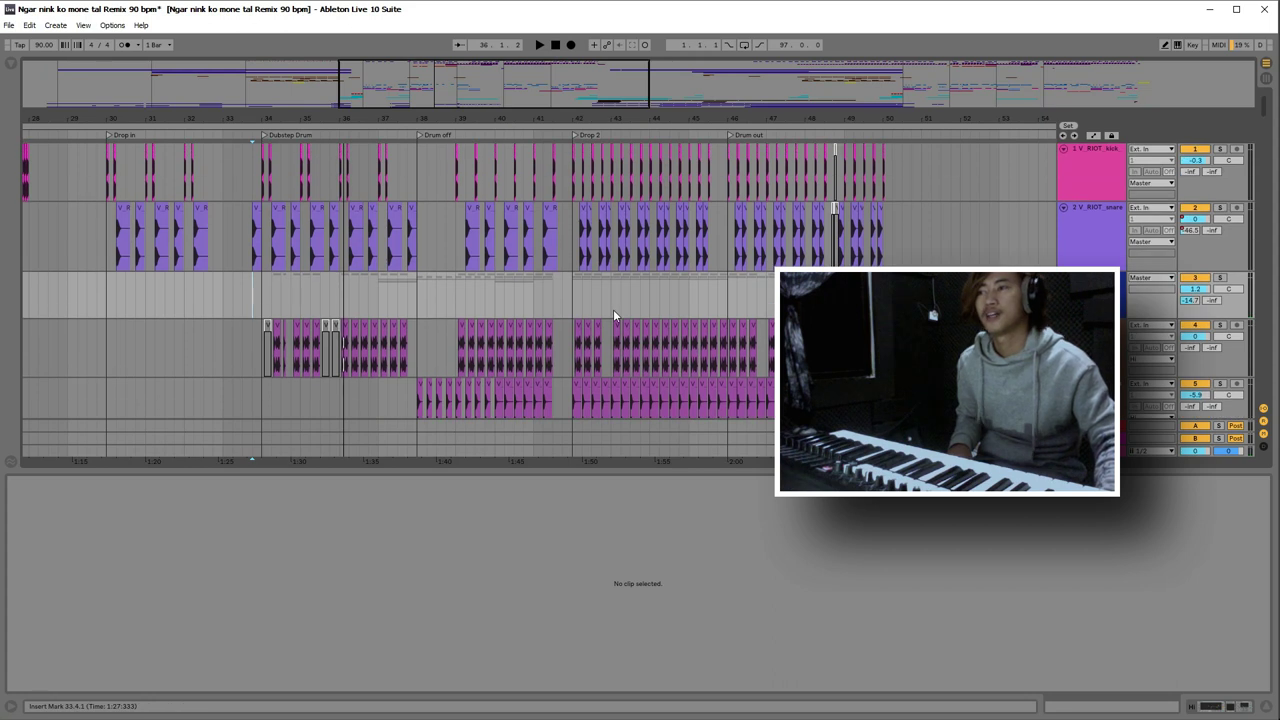
key(space)
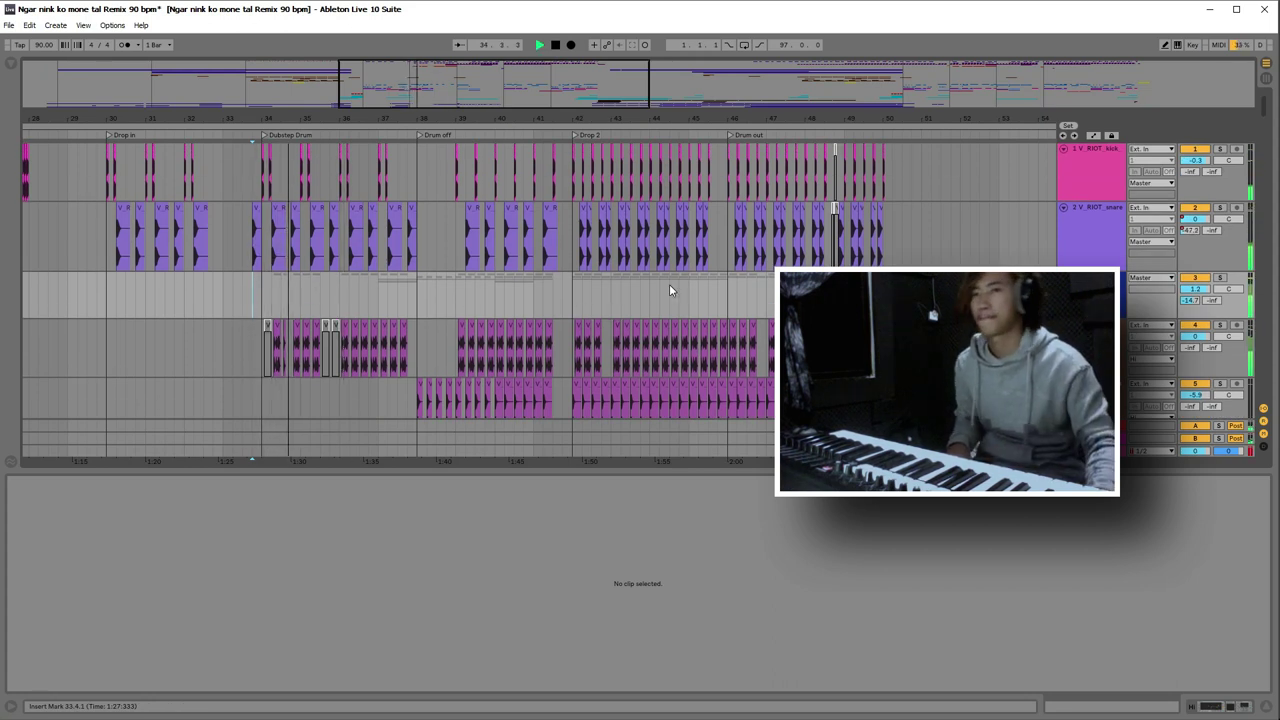
drag(1262, 118, 1262, 385)
scroll(1206, 388, up, 15)
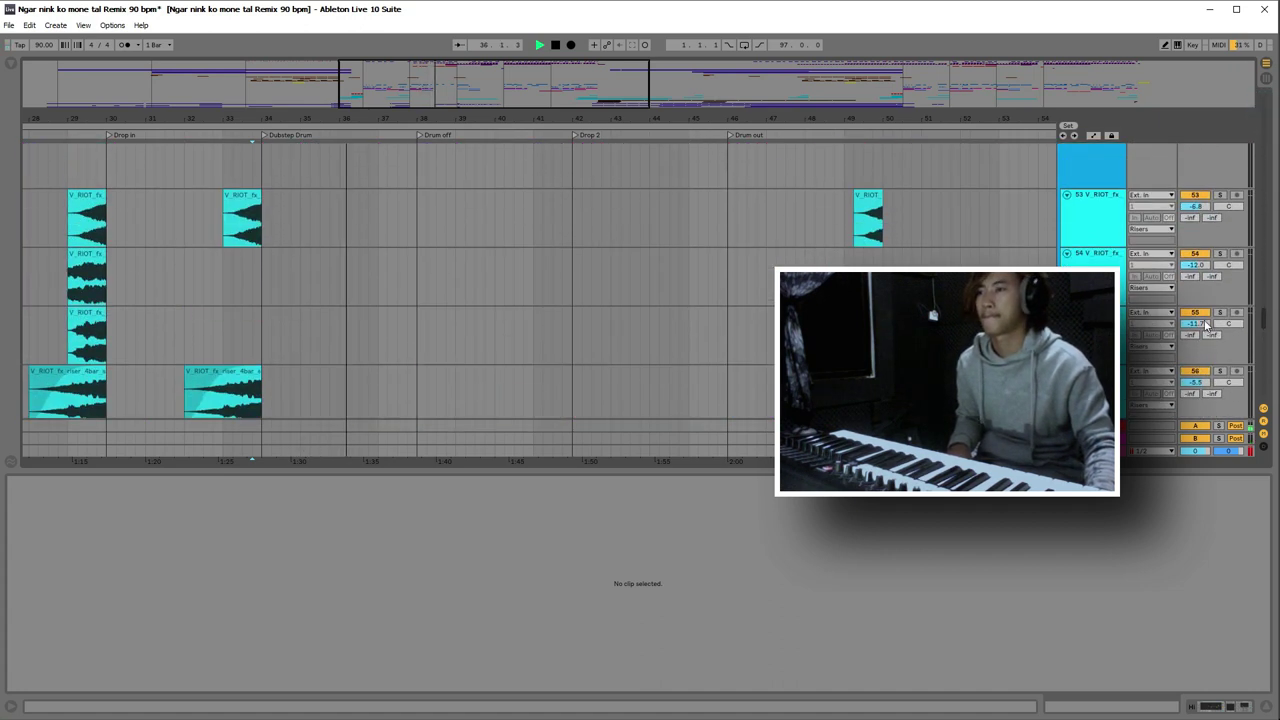
scroll(1198, 322, up, 10)
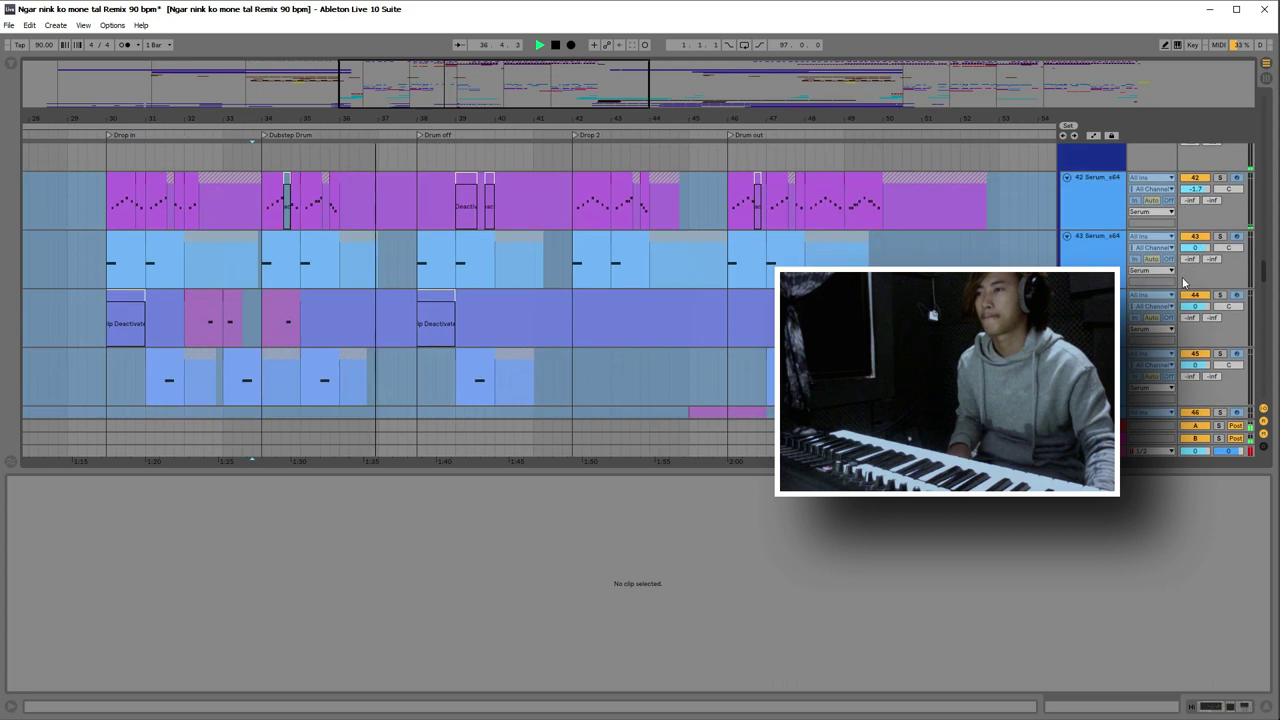
- Place the insert marker at bar 30, the Drop in marker, on the 42 Serum_x64 track and stop playback
drag(347, 117, 342, 196)
scroll(406, 209, up, 2)
click(197, 290)
key(space)
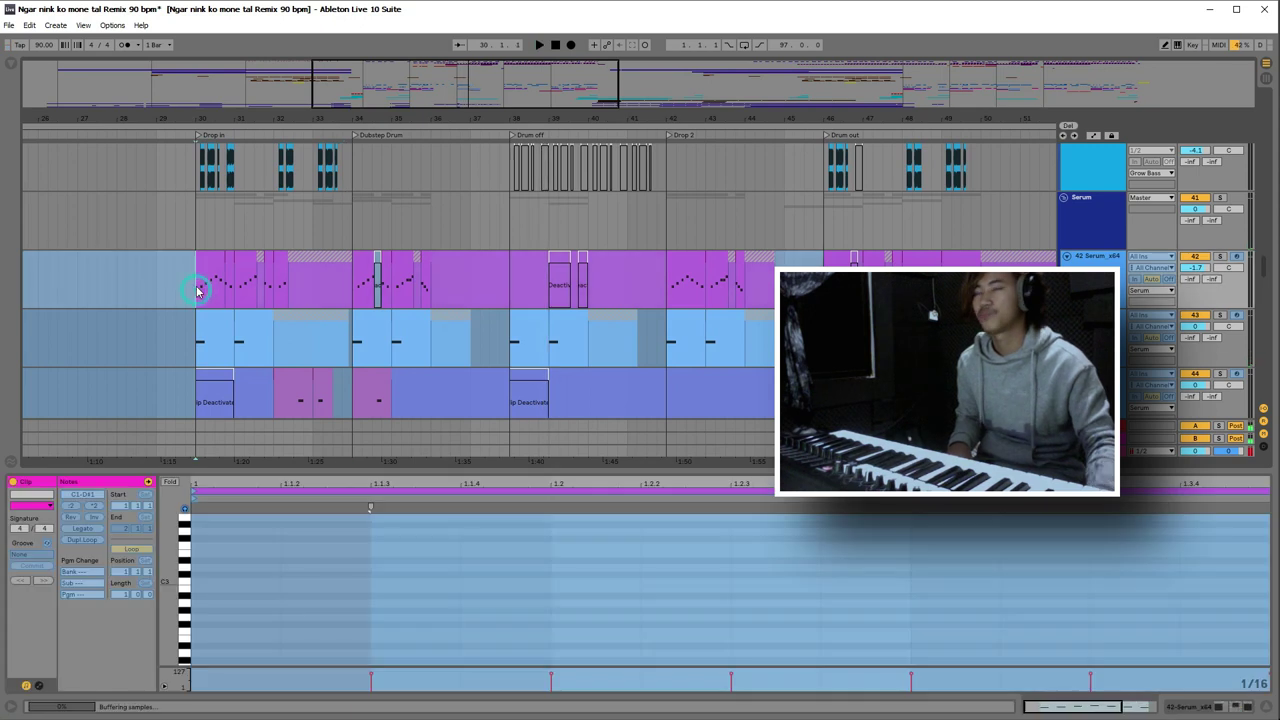
- Examine how the bass loop clips on tracks 36 to 40 of the Grow Bass group are arranged from the Drop in marker
scroll(352, 305, up, 2)
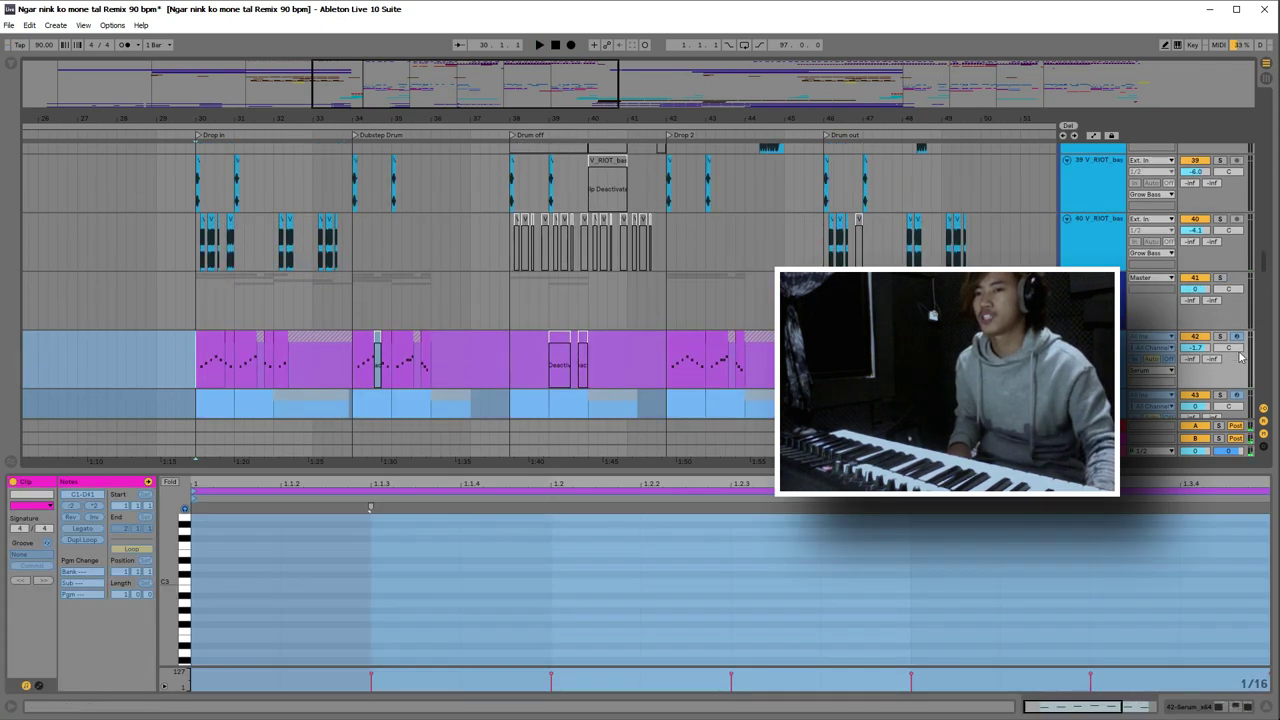
scroll(1265, 268, up, 3)
scroll(1262, 267, down, 1)
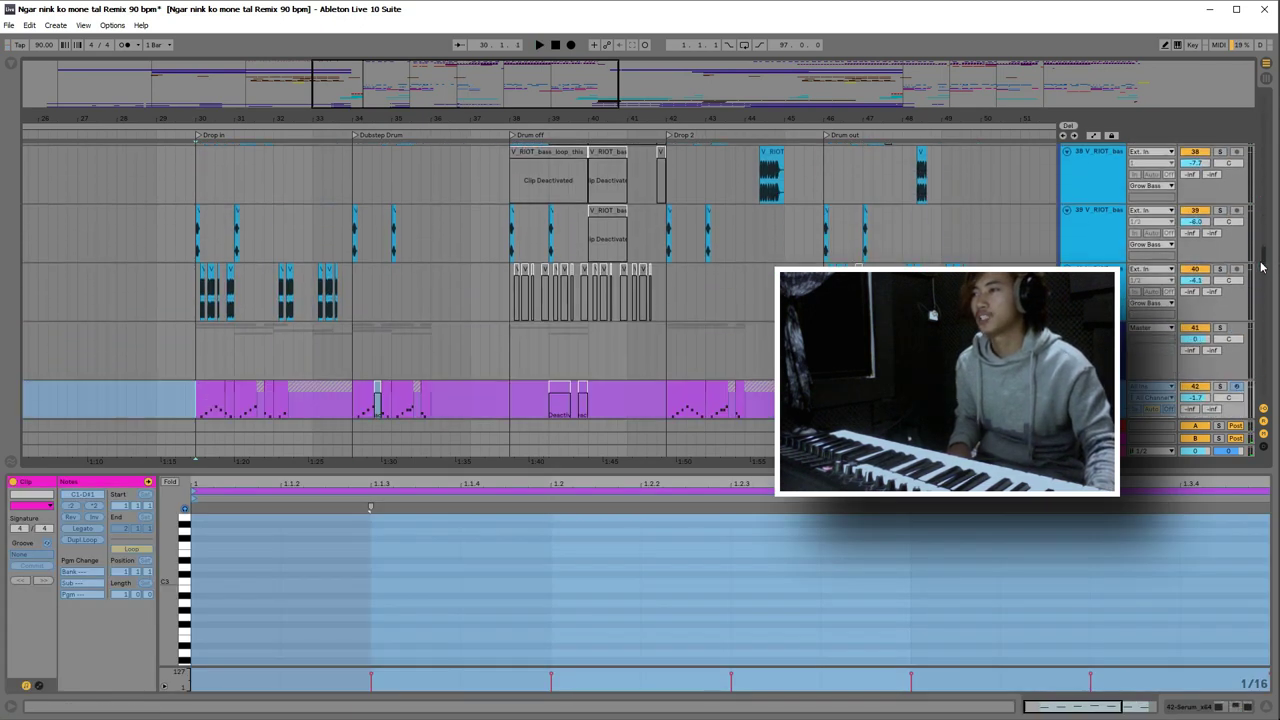
scroll(1262, 267, up, 1)
drag(188, 116, 389, 238)
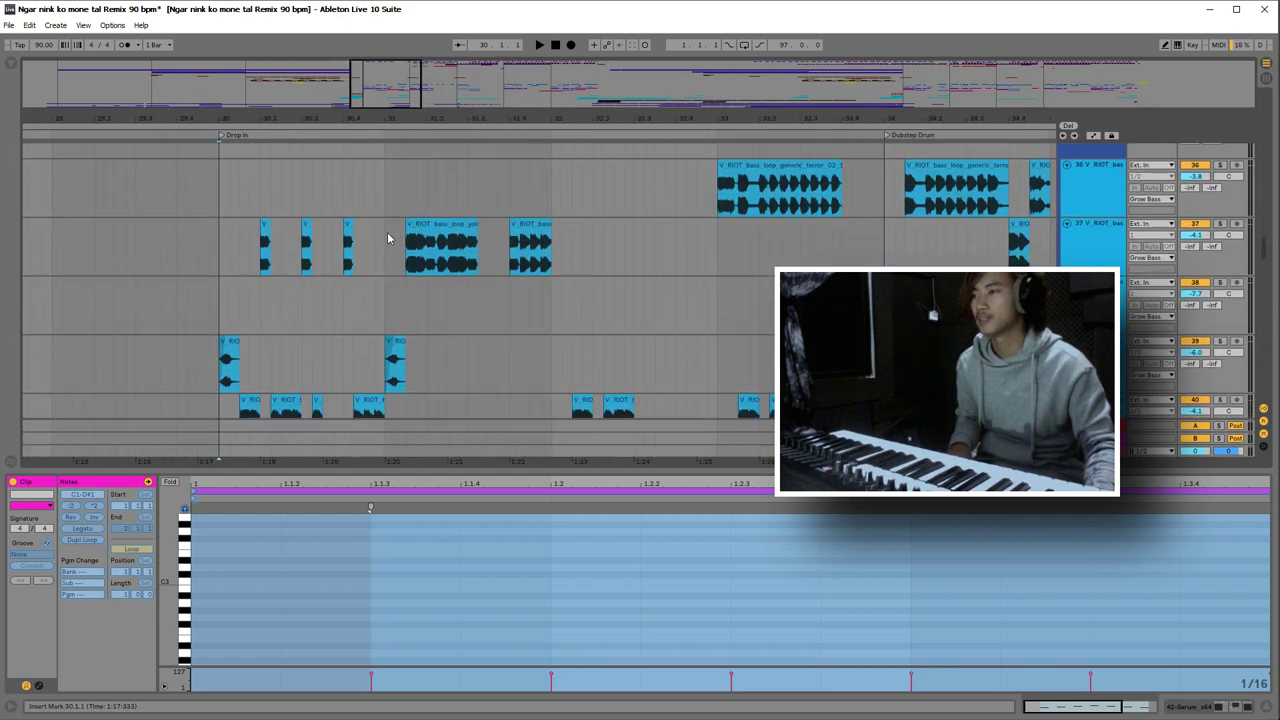
scroll(421, 248, down, 1)
scroll(432, 249, up, 3)
scroll(432, 248, down, 3)
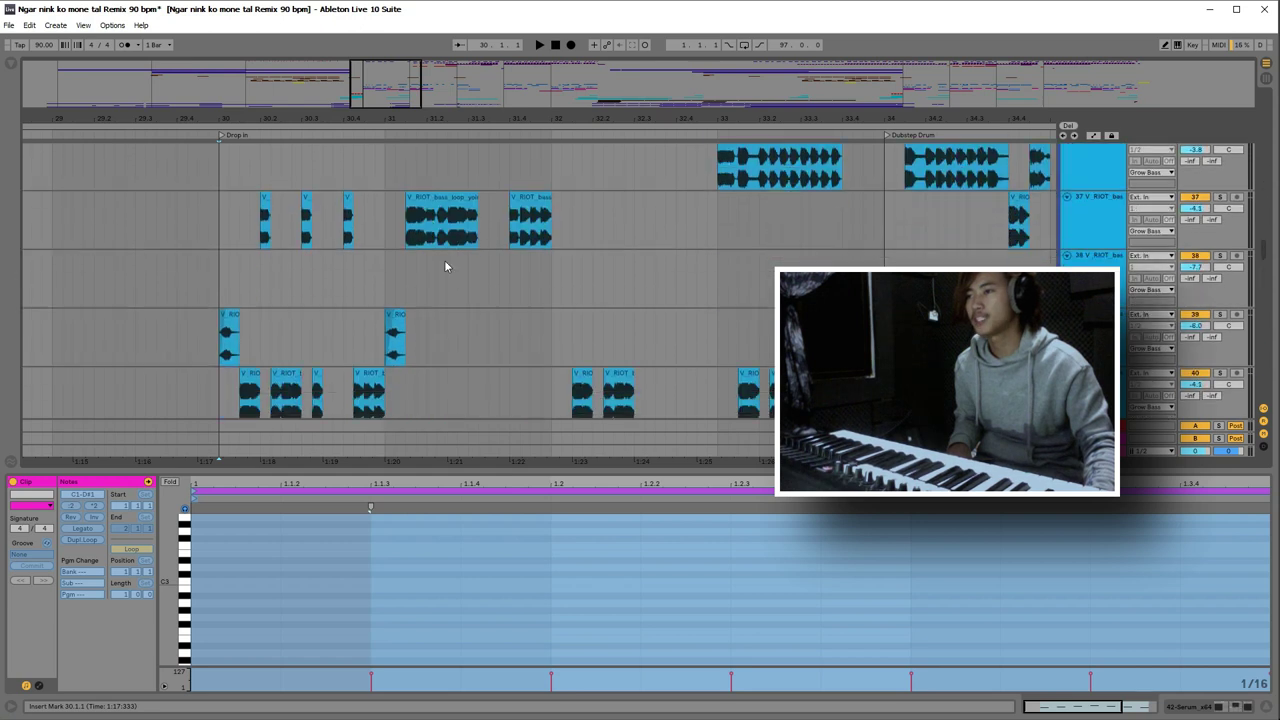
drag(205, 116, 218, 126)
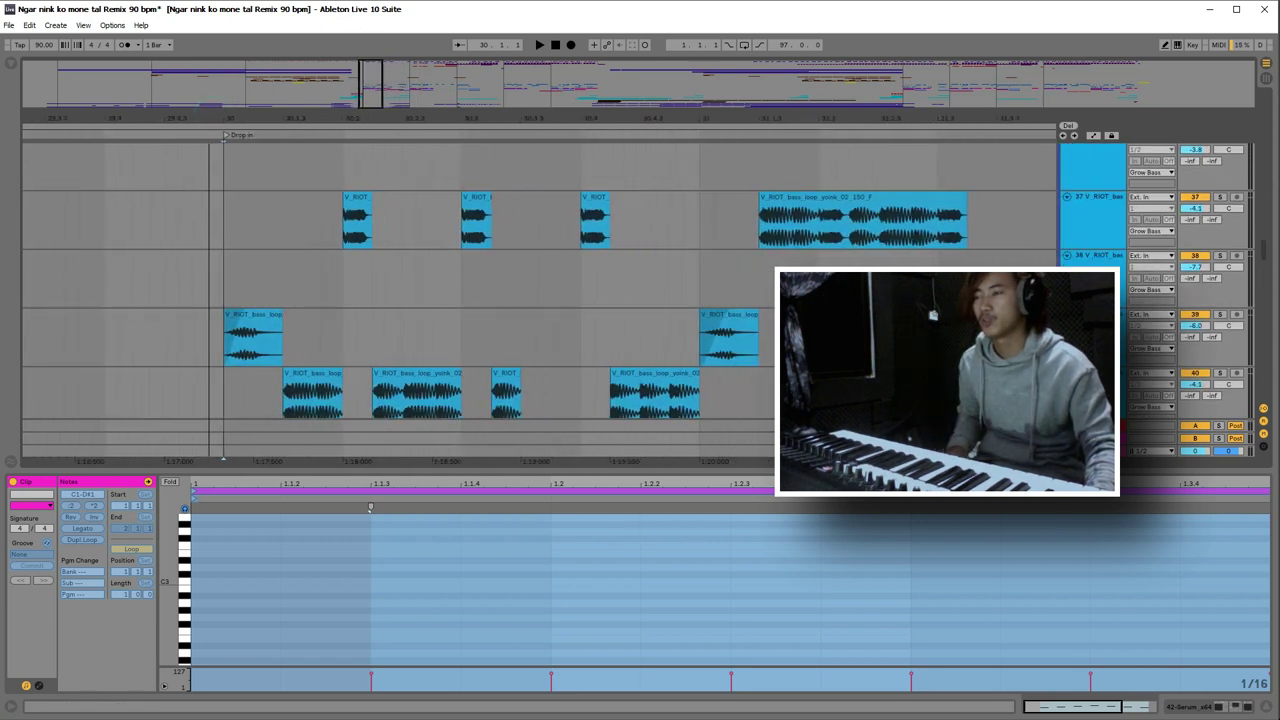
scroll(409, 289, down, 3)
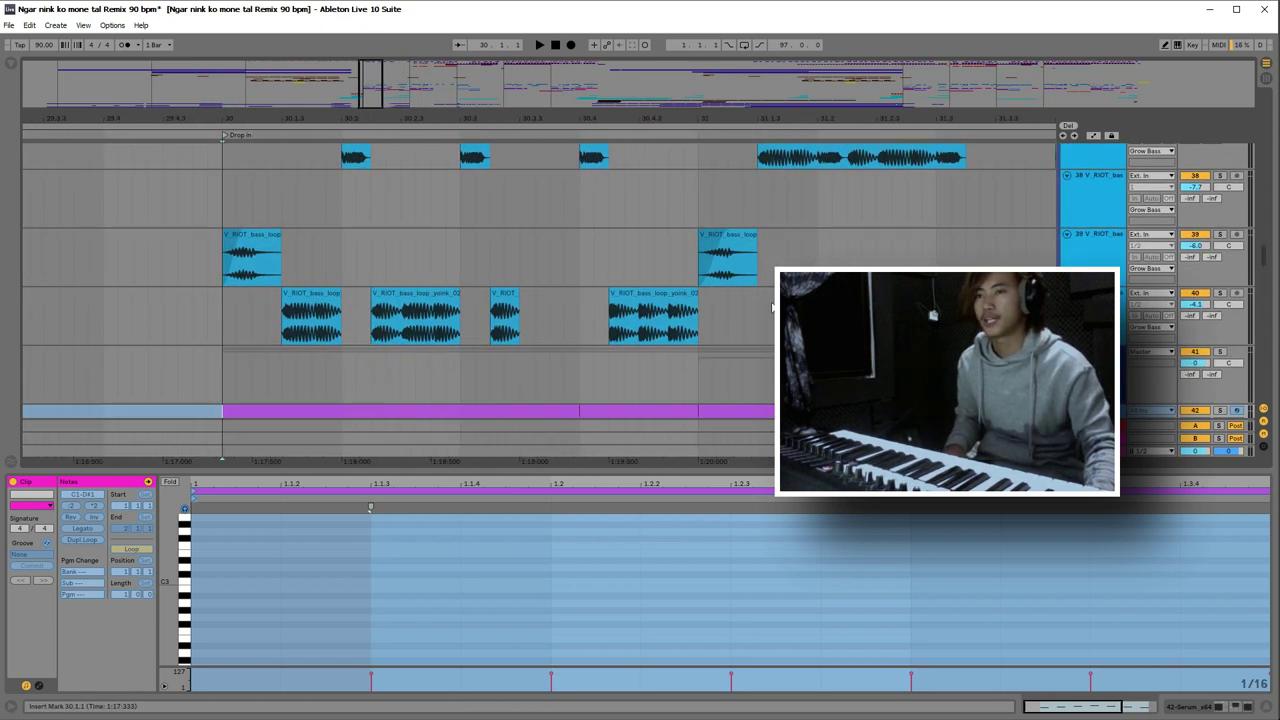
- Solo the Grow Bass group and play its bass loops from the Drop in marker, ending with the solo switched off
scroll(773, 307, up, 6)
click(1096, 226)
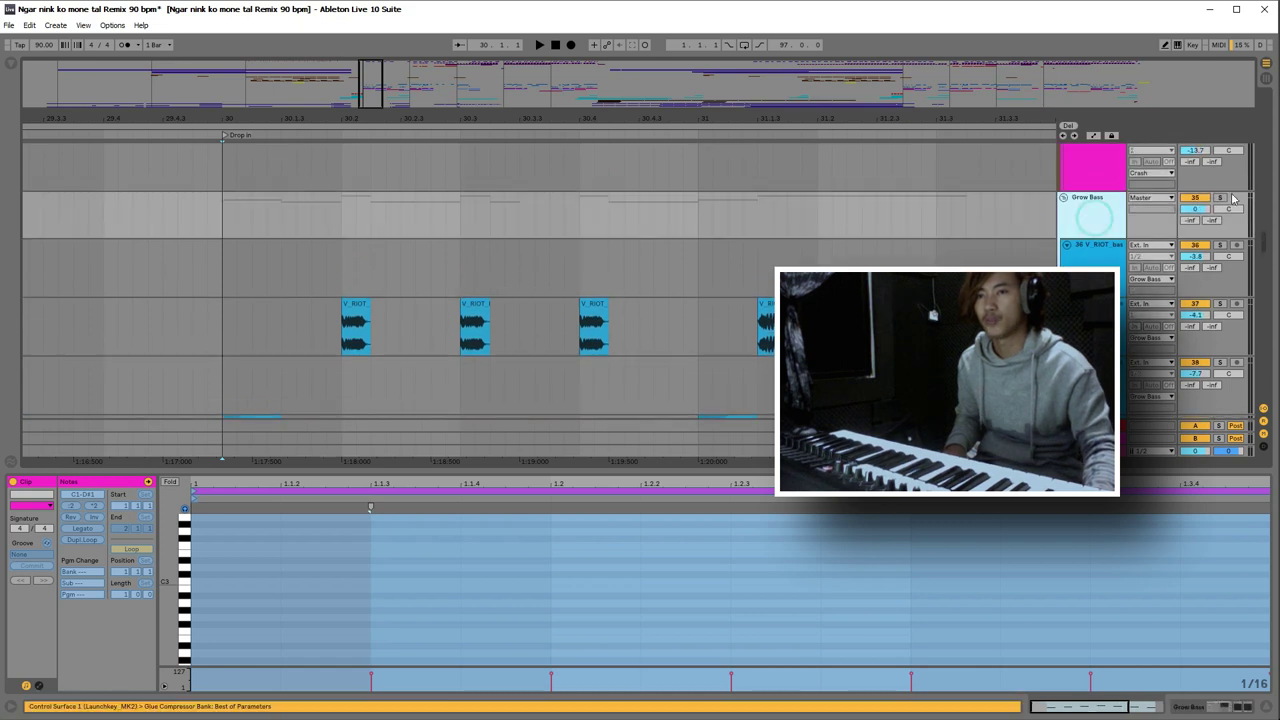
key(space)
scroll(1120, 250, down, 4)
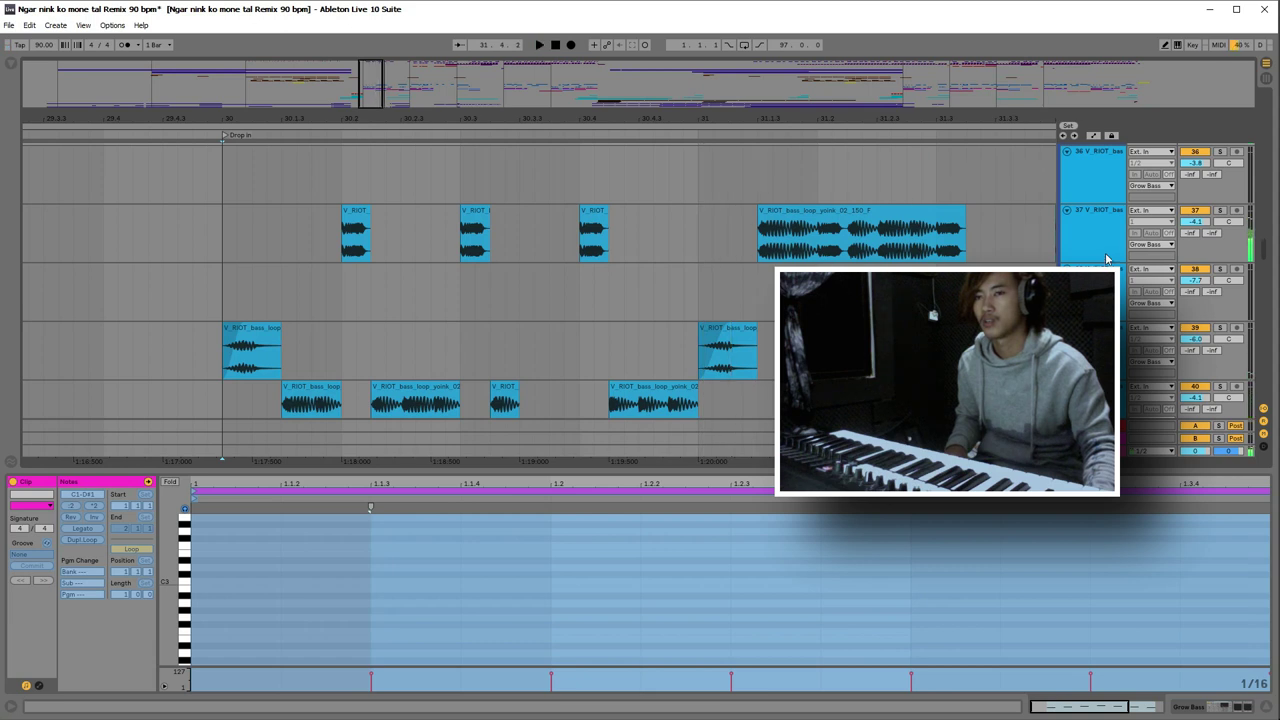
scroll(1107, 258, up, 4)
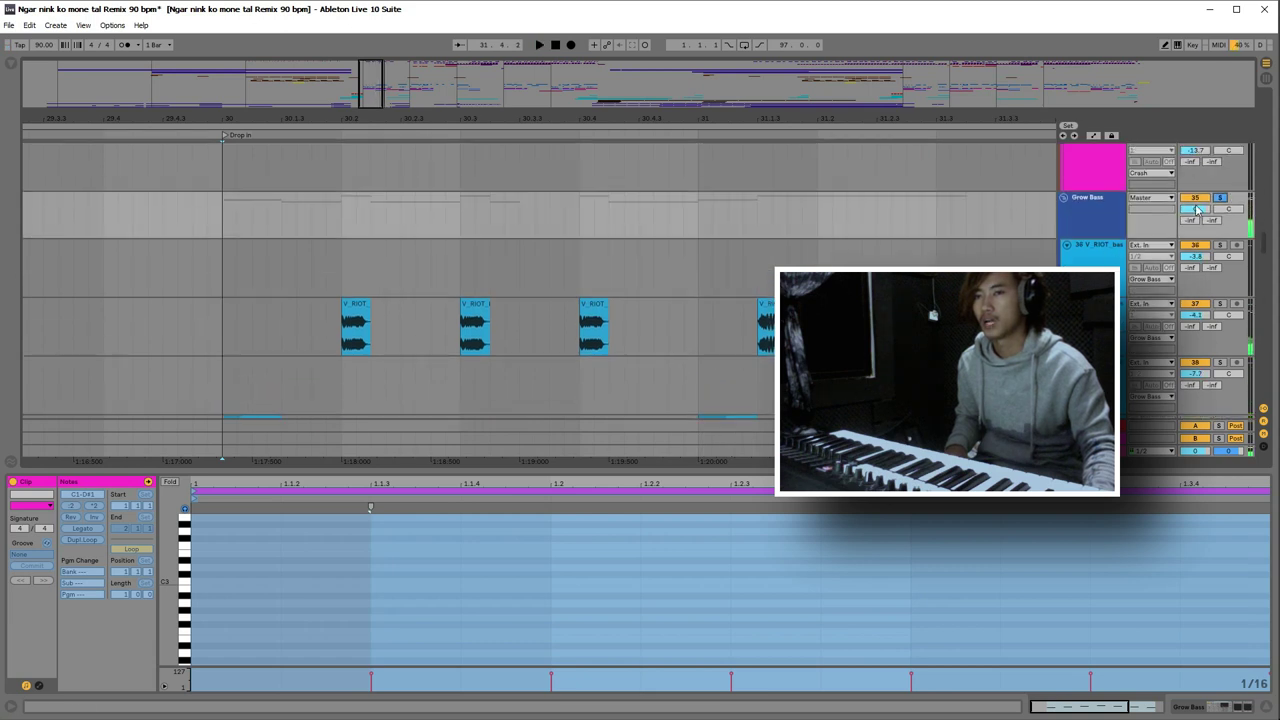
click(1091, 221)
- Solo the Serum group and listen to it from the Drop in marker, then take it out of solo
scroll(1091, 221, down, 8)
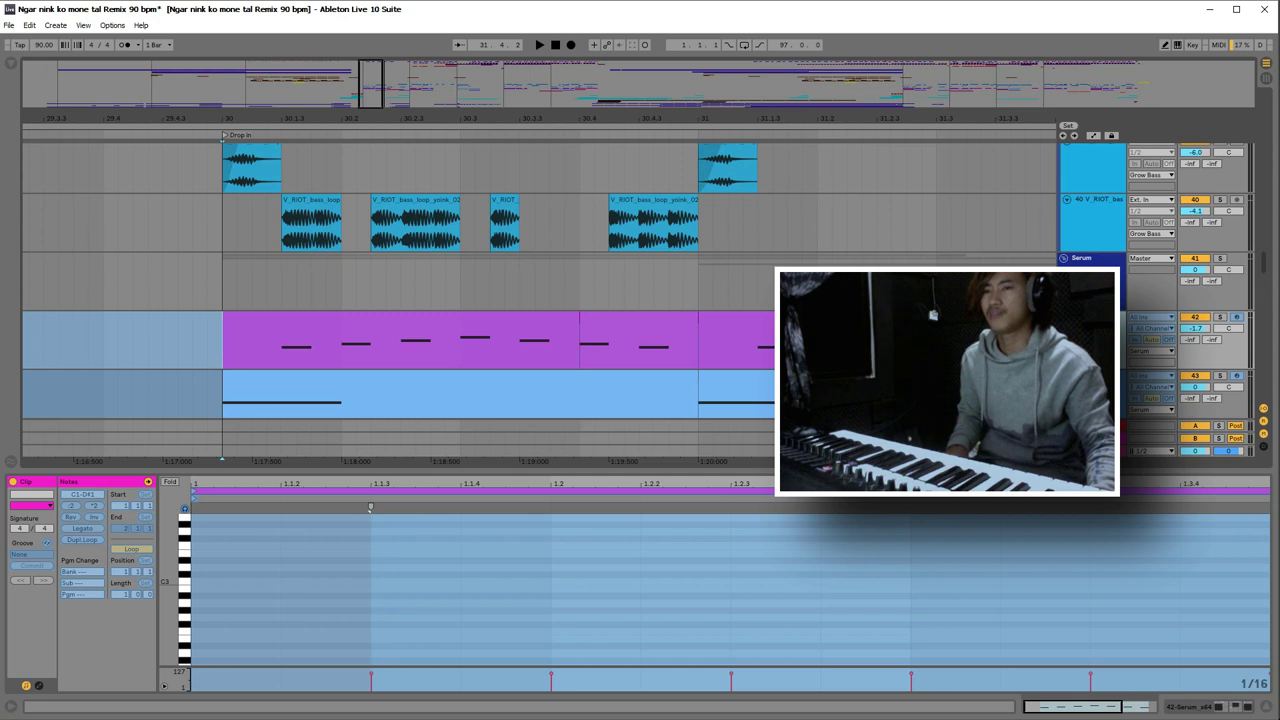
click(1203, 281)
click(1221, 259)
key(space)
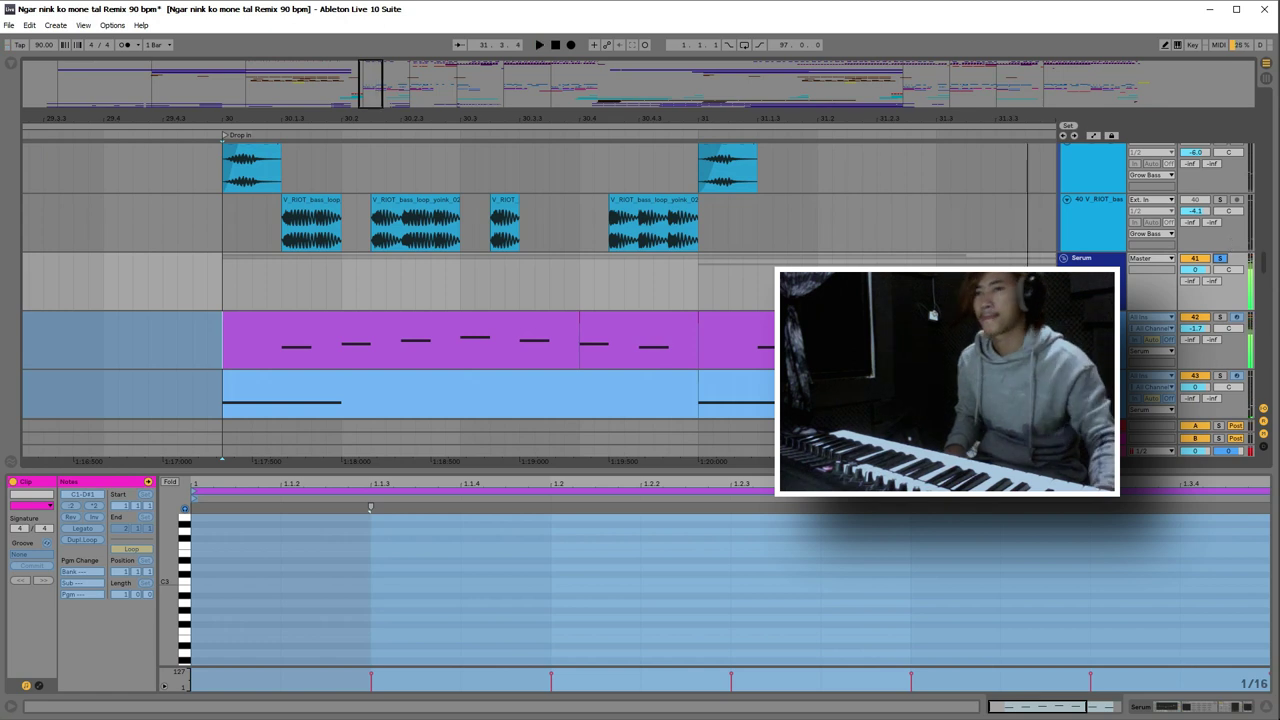
click(1138, 296)
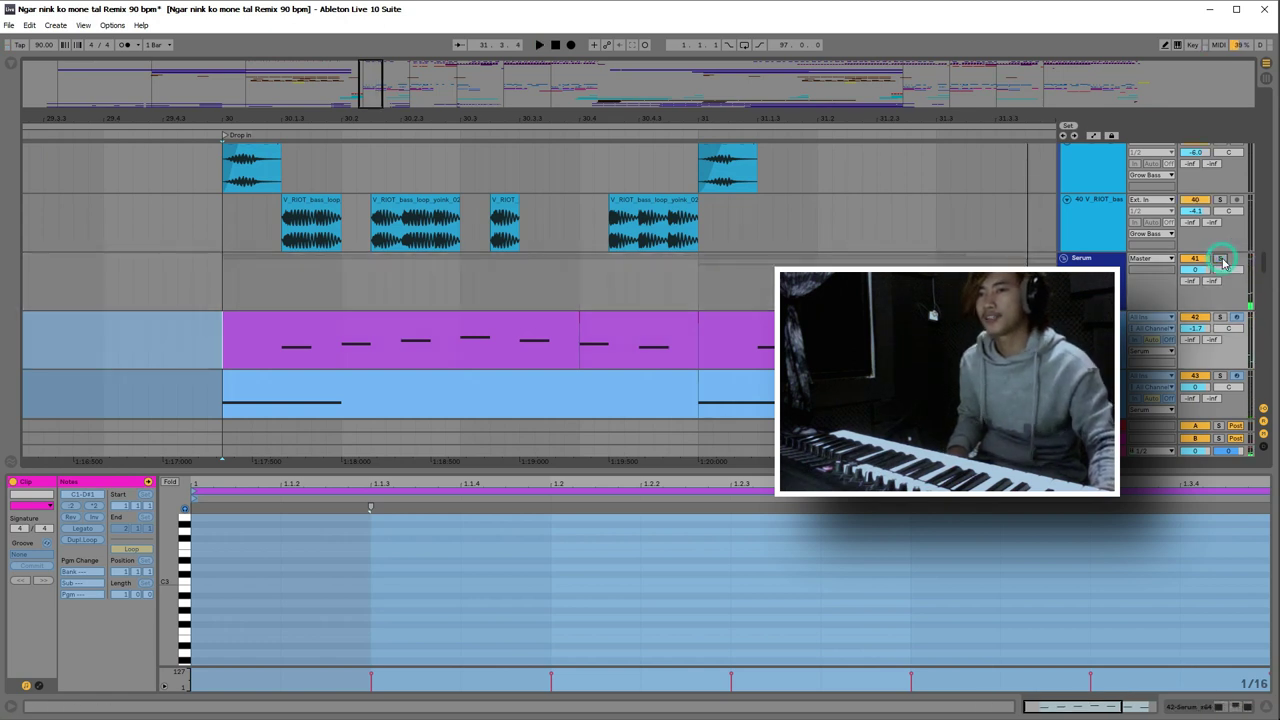
- Unfreeze the 42 Serum_x64 track and open its Serum plug-in window, dismissing the missing noise file notice
click(1212, 707)
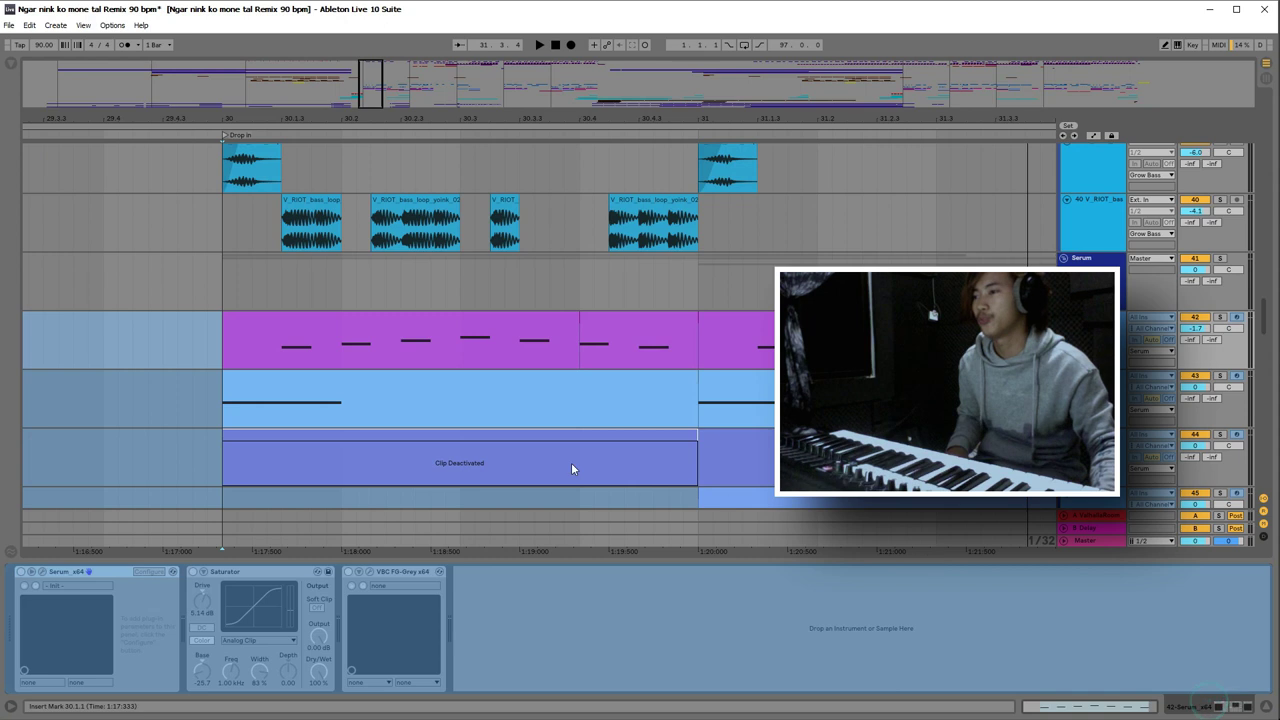
scroll(1094, 250, down, 3)
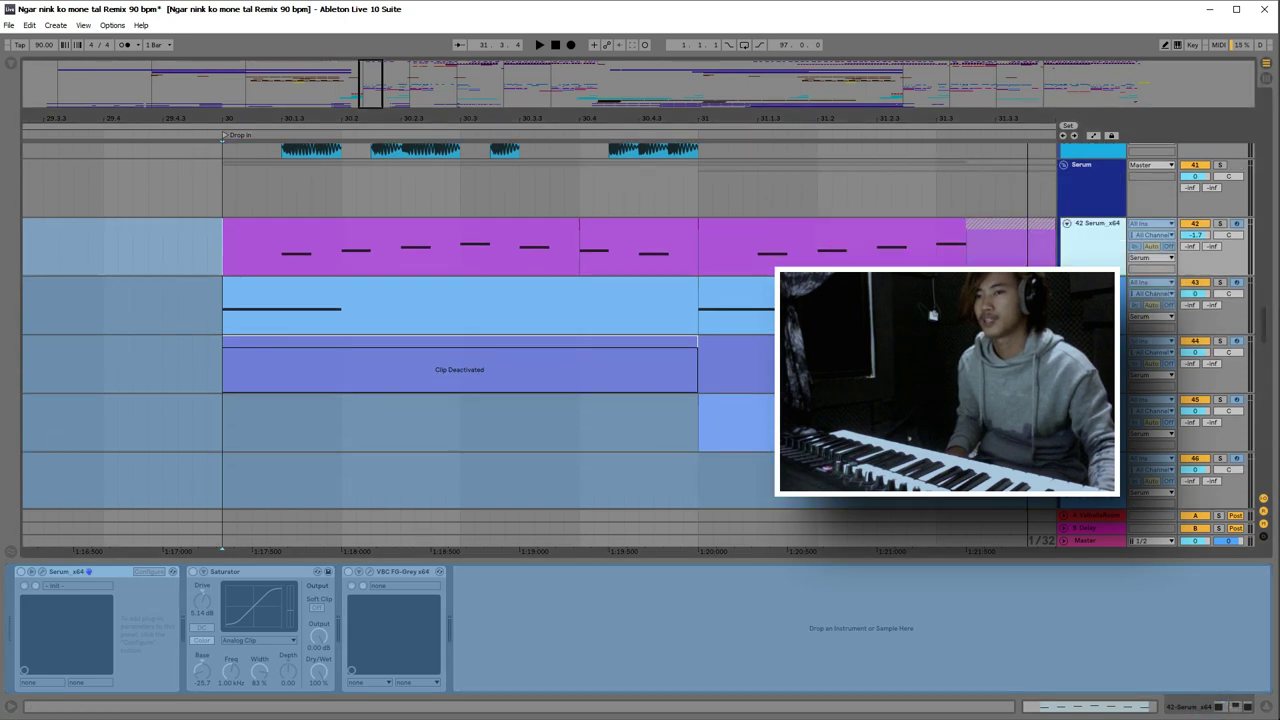
right_click(1096, 240)
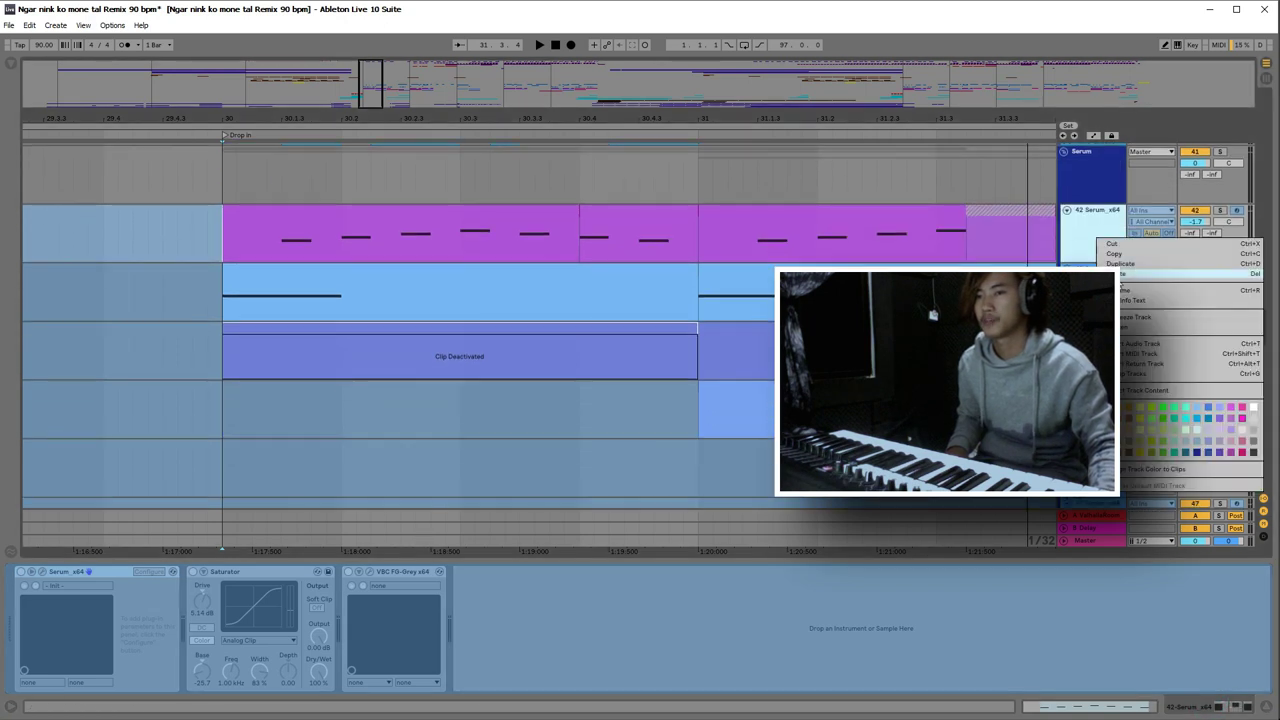
click(1133, 317)
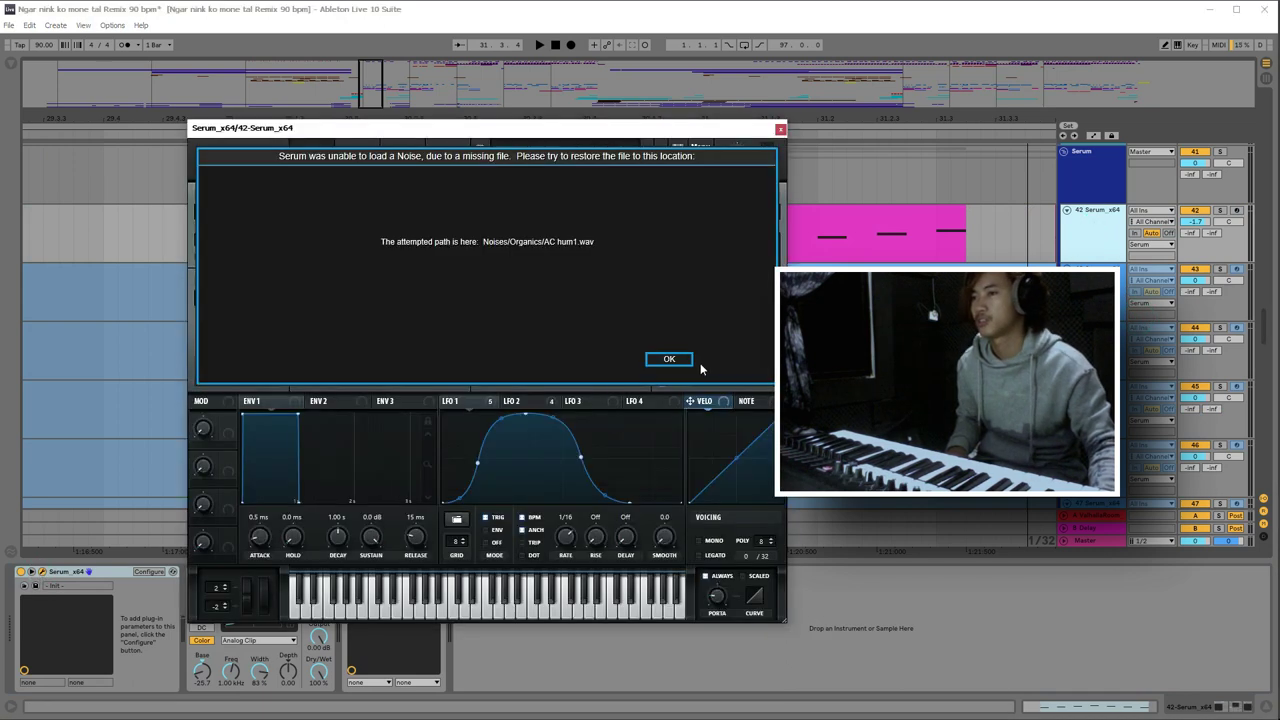
click(676, 360)
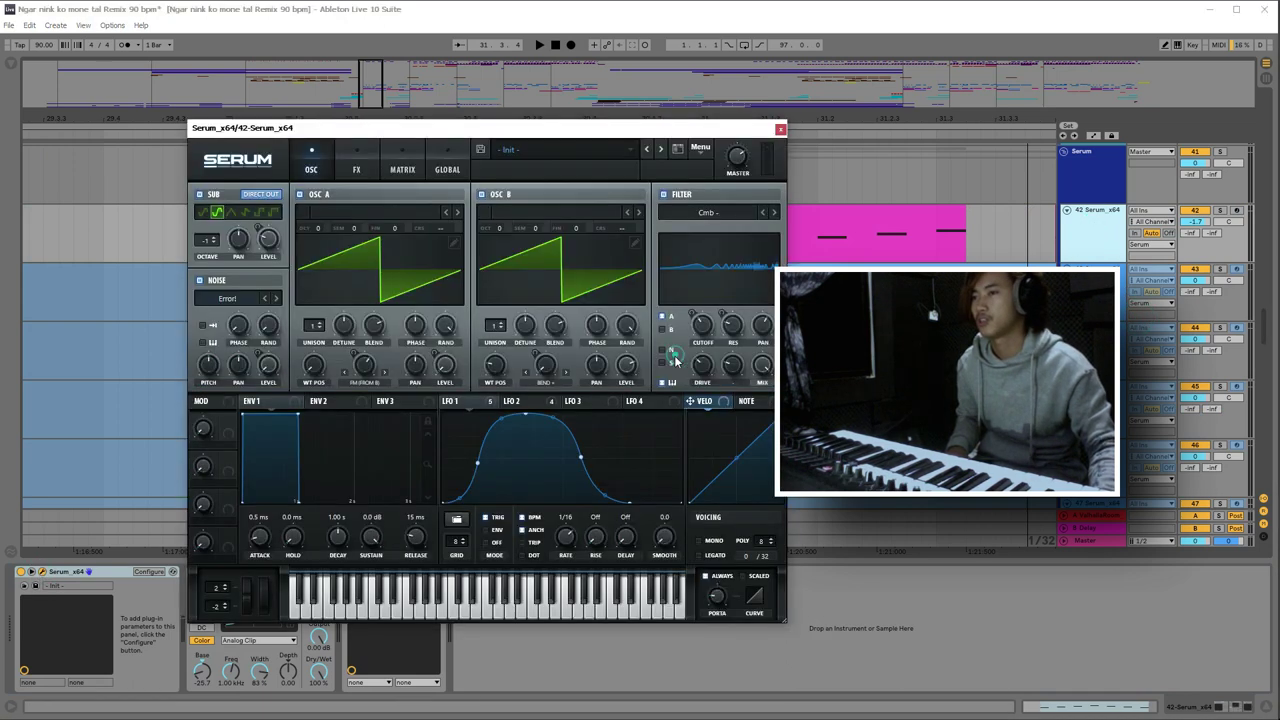
- Solo the 42 Serum_x64 track and play it while examining Serum's FX, Matrix and oscillator pages
click(1220, 212)
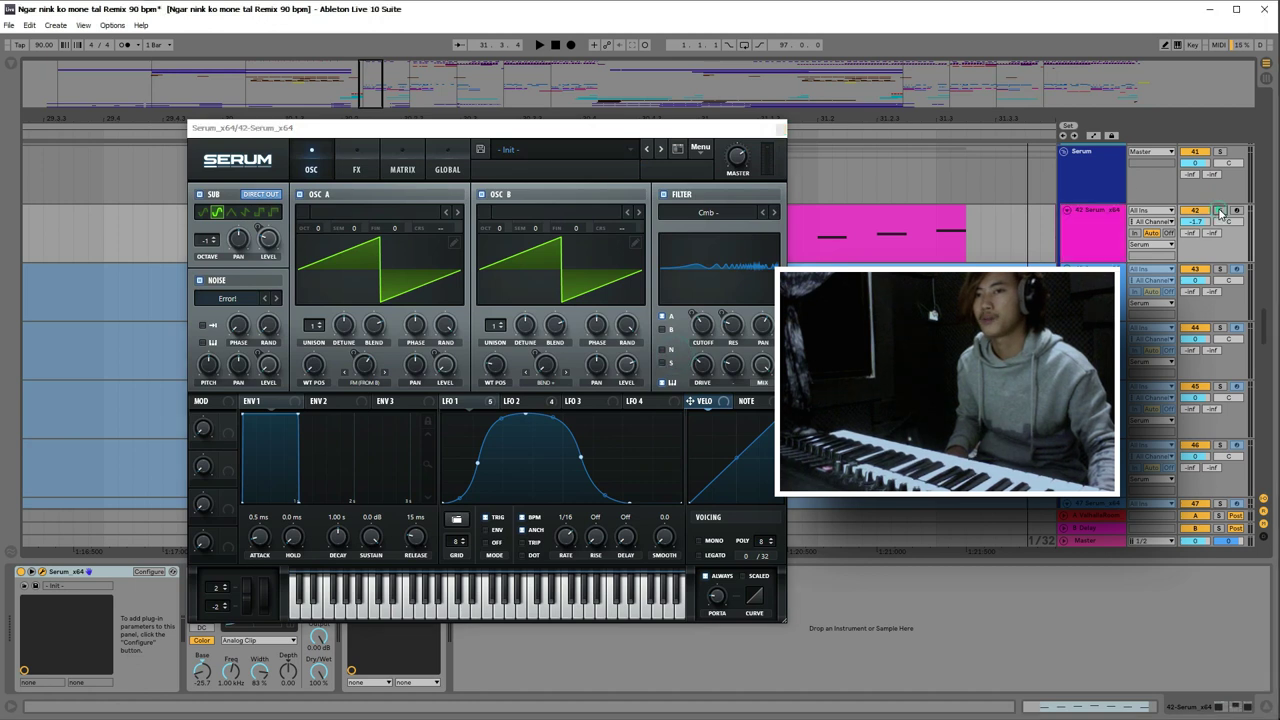
click(356, 166)
click(402, 169)
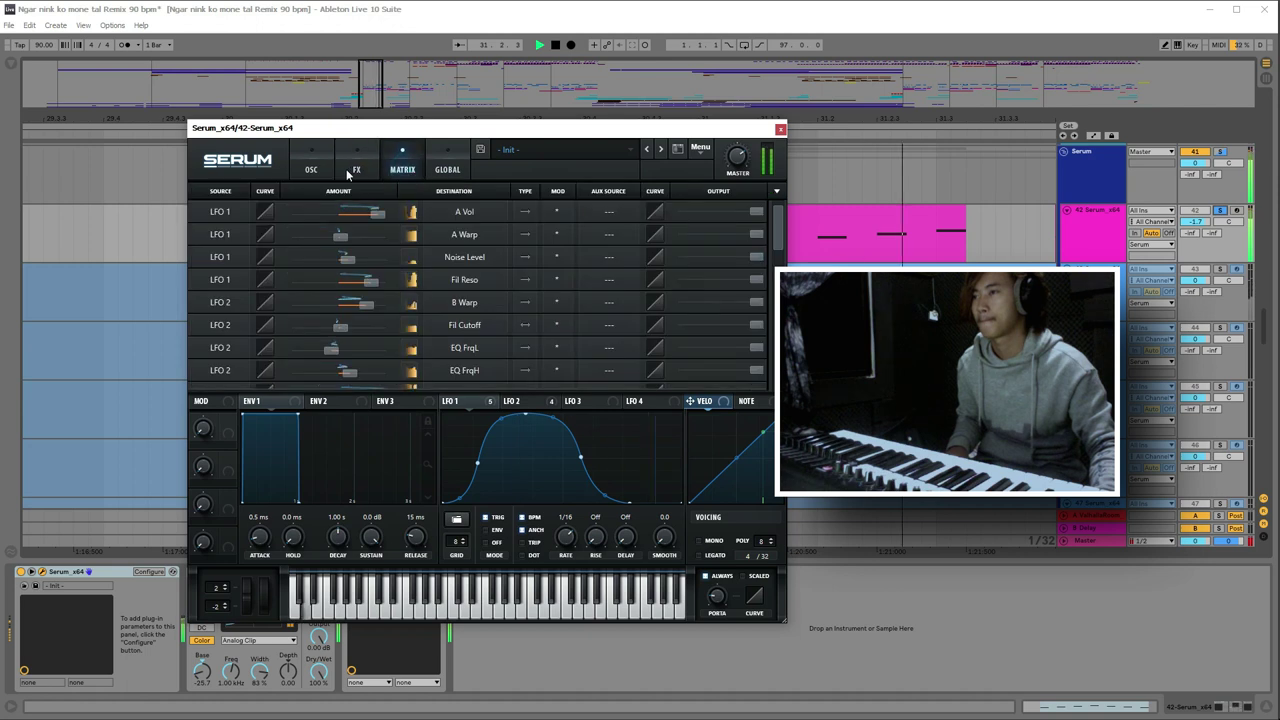
click(356, 169)
scroll(776, 262, down, 5)
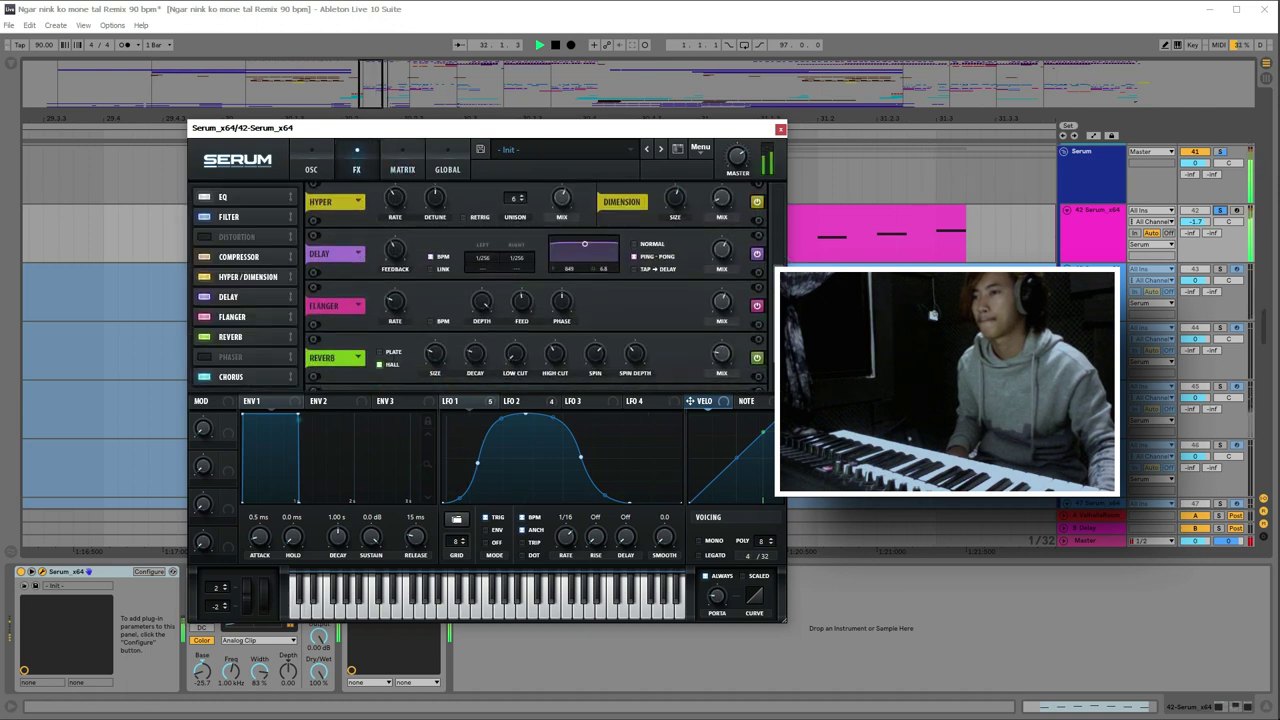
scroll(776, 262, up, 5)
click(311, 170)
key(space)
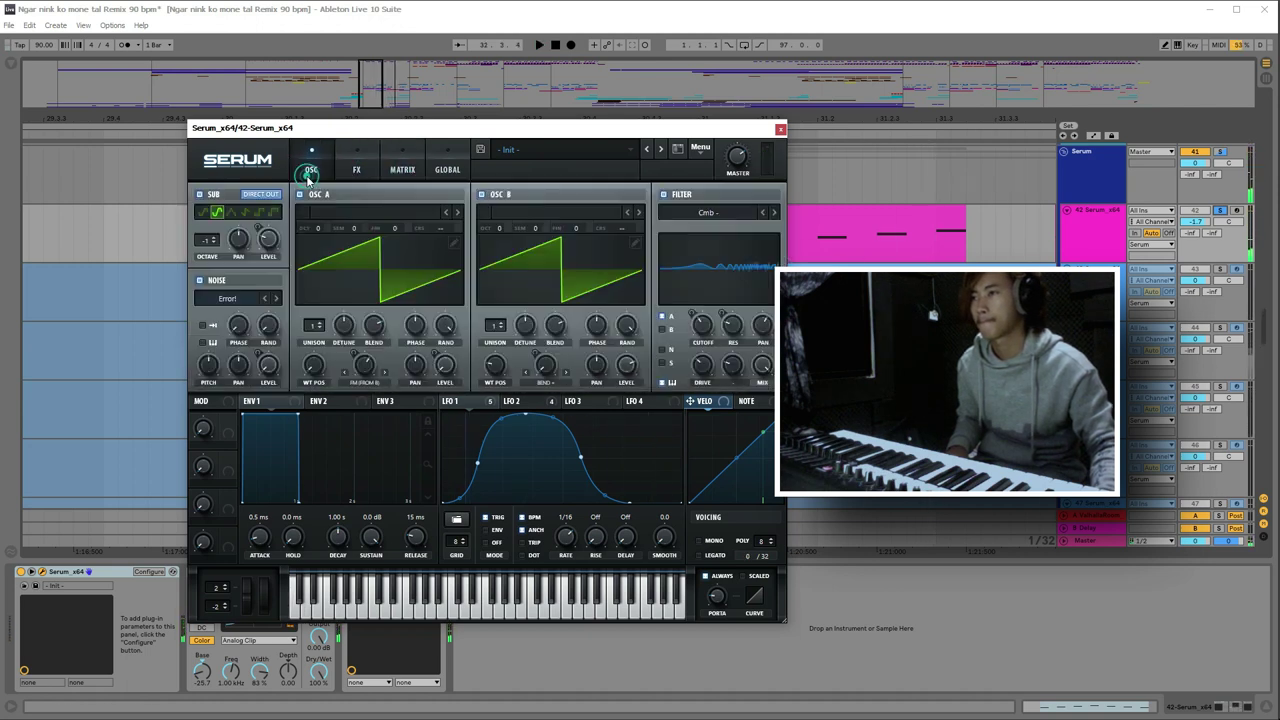
- Stop playback and close the 42 Serum_x64 track's Serum window
key(space)
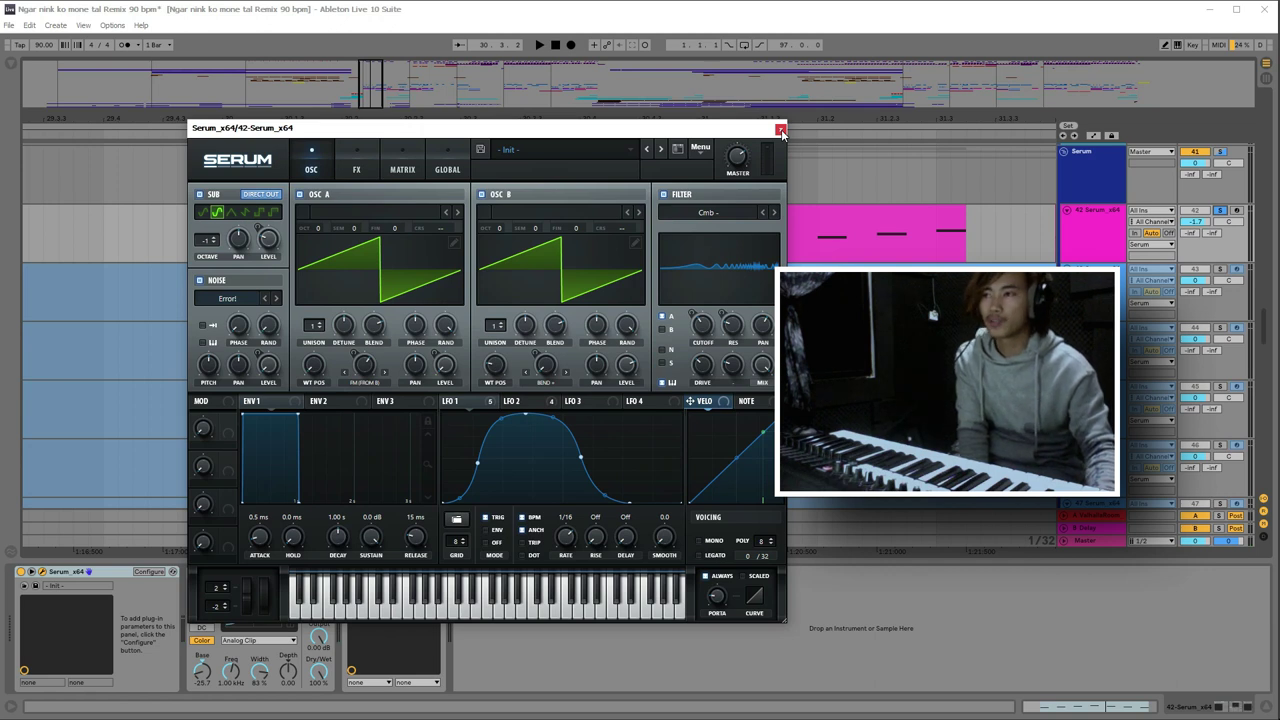
click(781, 130)
scroll(770, 270, up, 2)
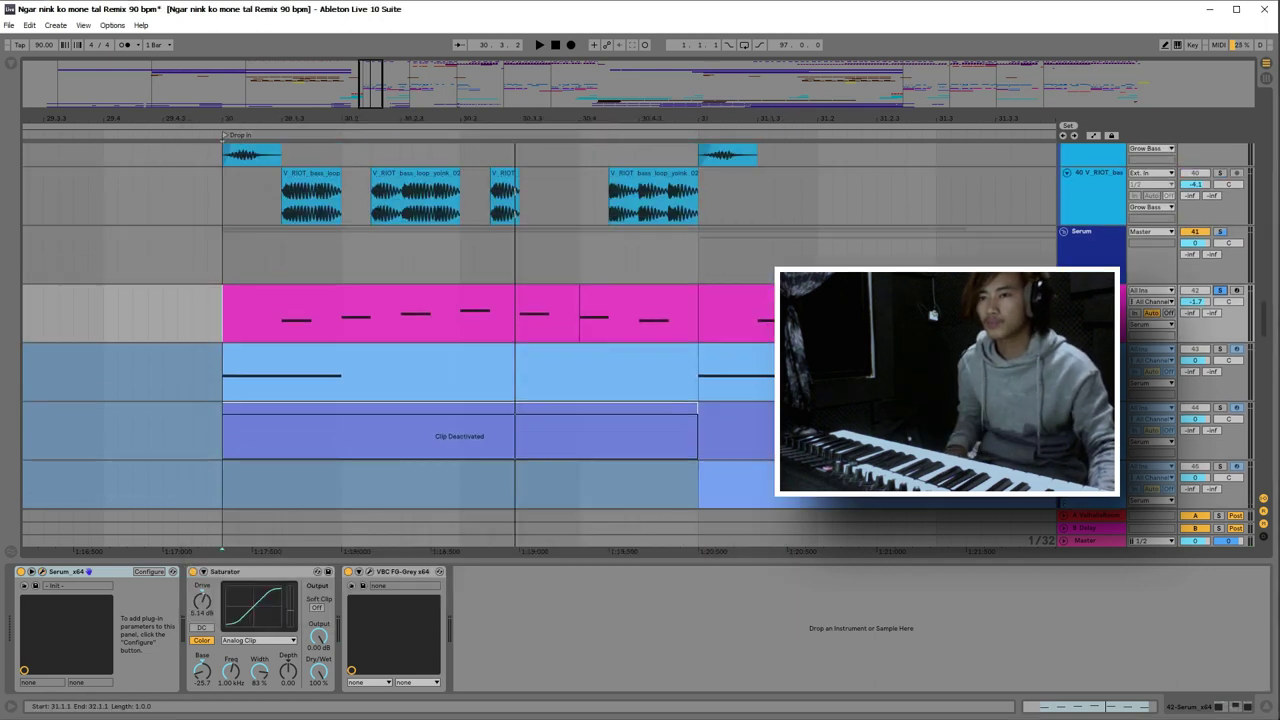
- Move the solo from the 42 Serum_x64 track to 43 Serum_x64 and play it from the Drop in marker
click(1087, 266)
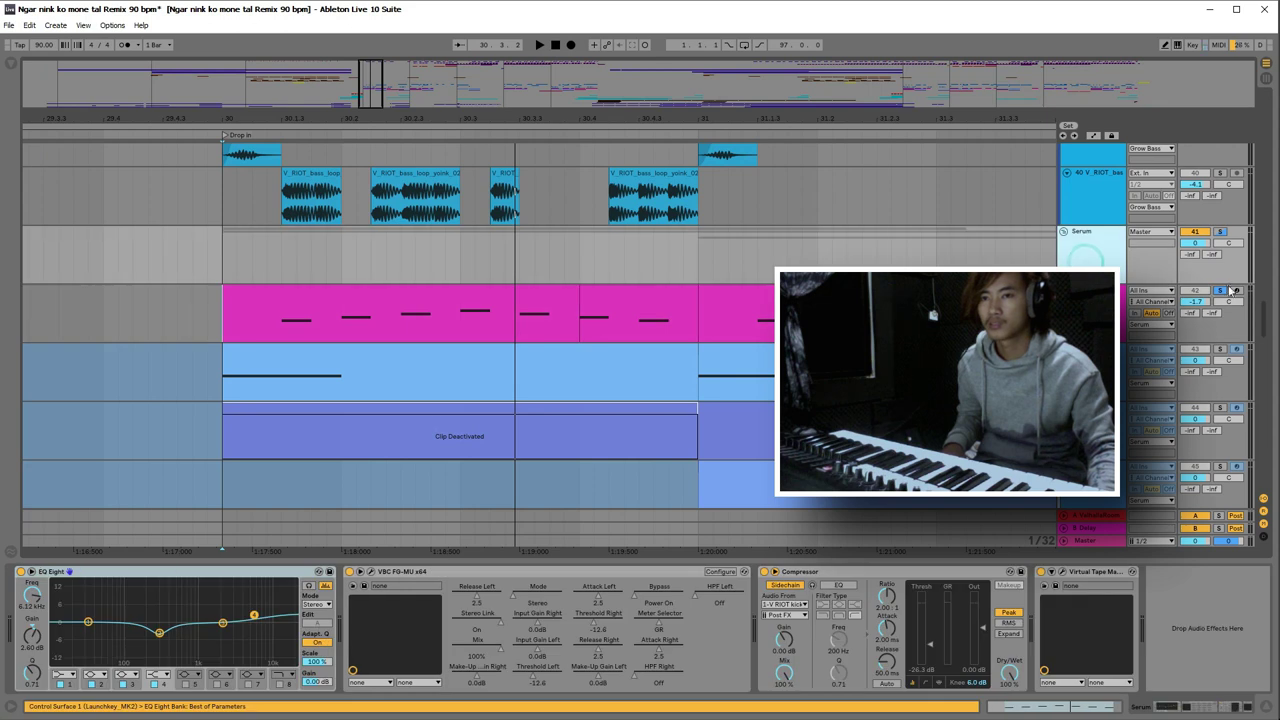
click(1080, 254)
key(space)
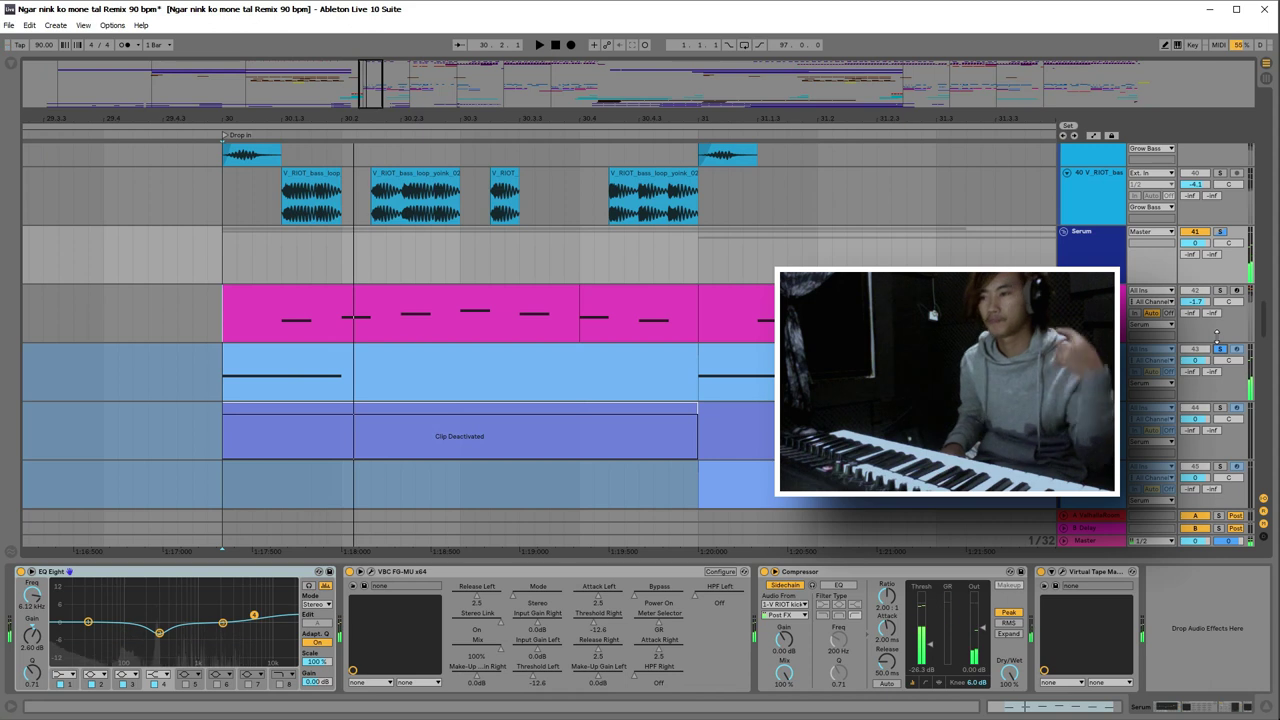
key(space)
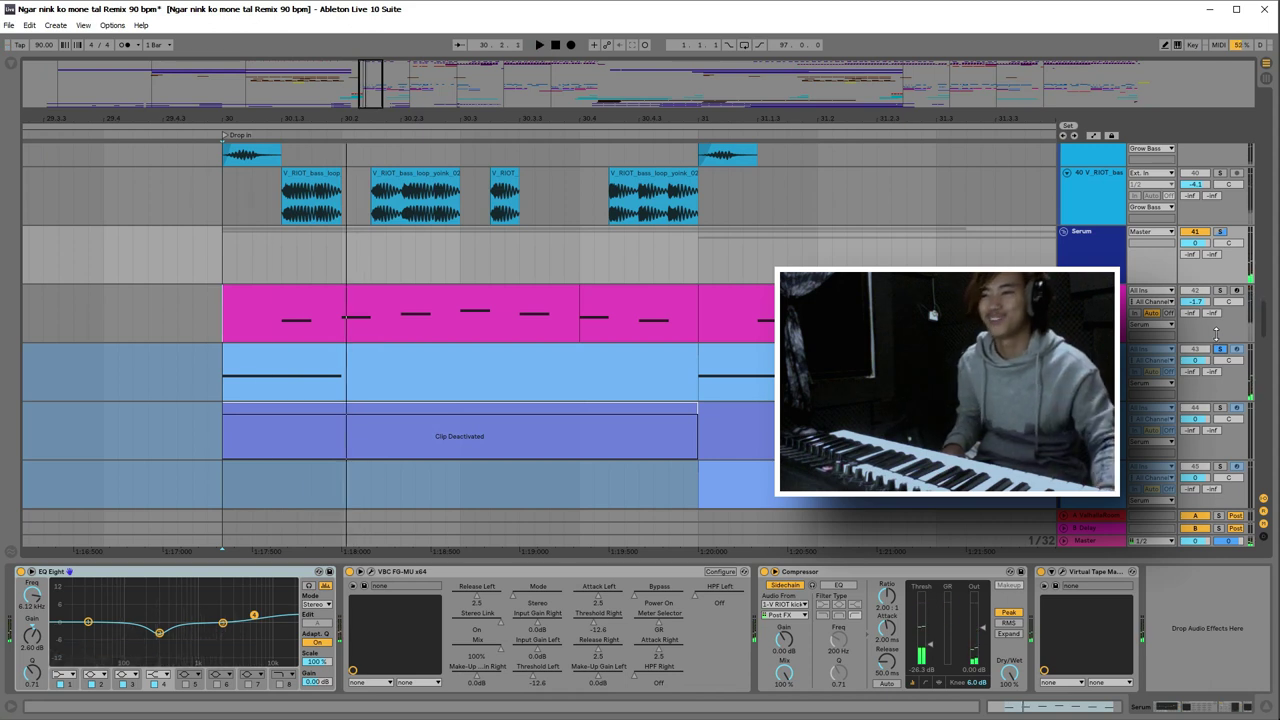
- Unfreeze the 43 Serum_x64 track and open its Serum plug-in window
click(1078, 370)
right_click(1078, 370)
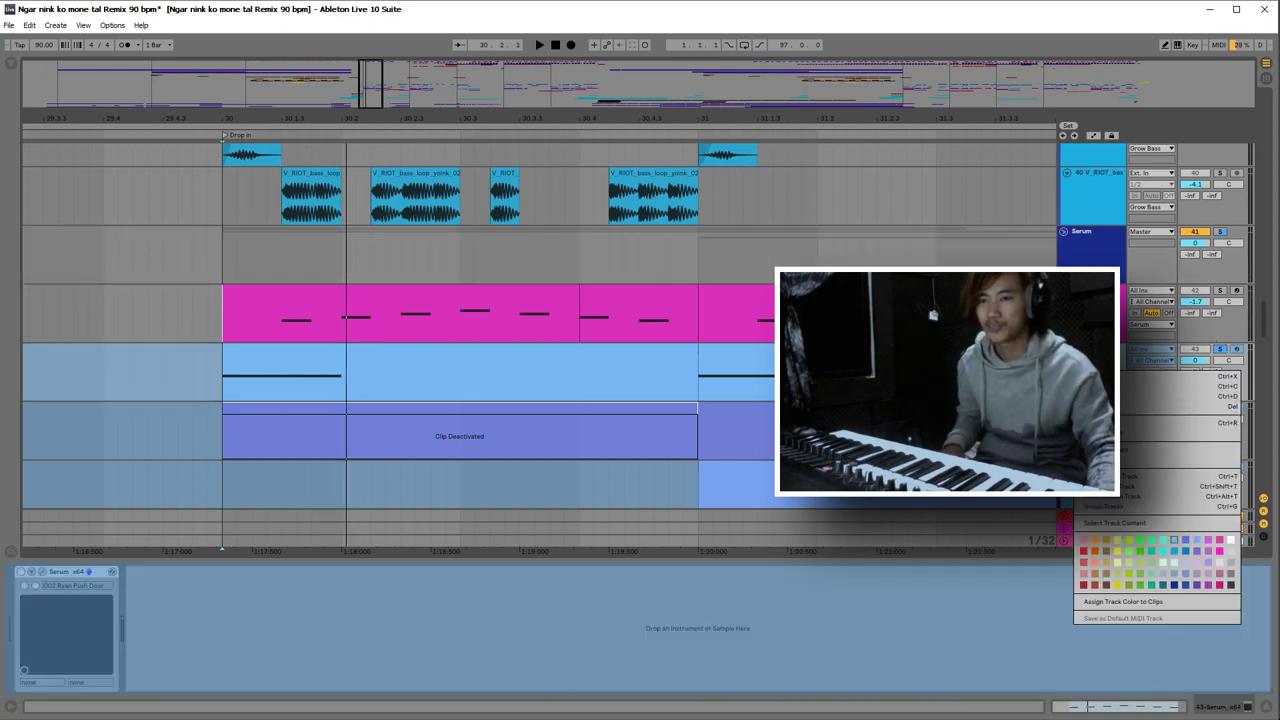
key(Escape)
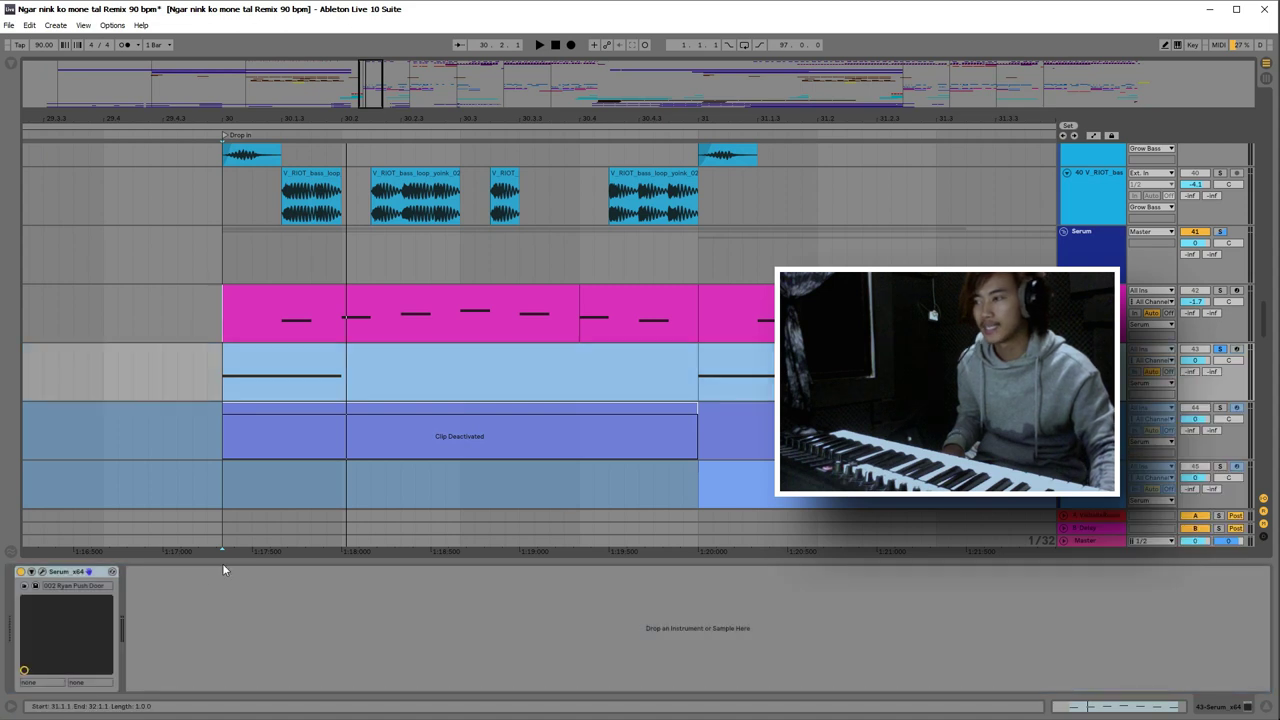
click(42, 573)
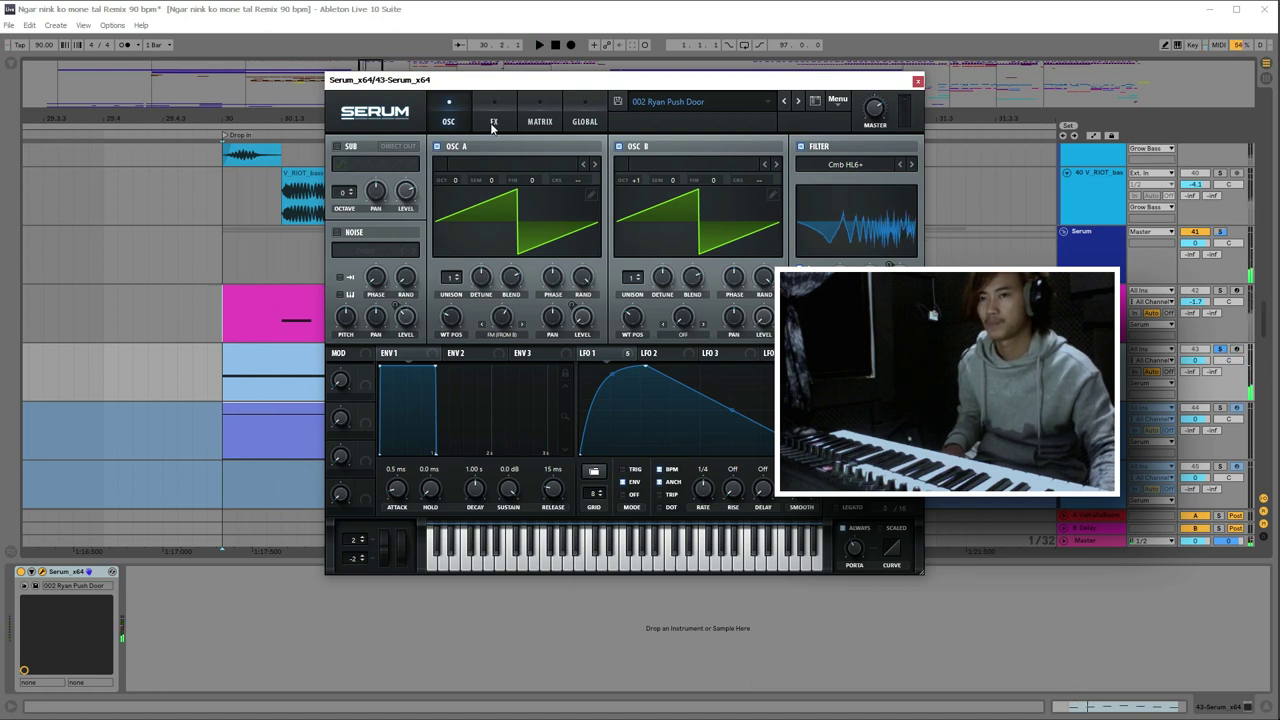
- Arm the 42 Serum_x64 track for recording, then play the drop from the Drop in marker with all solos off
click(1237, 352)
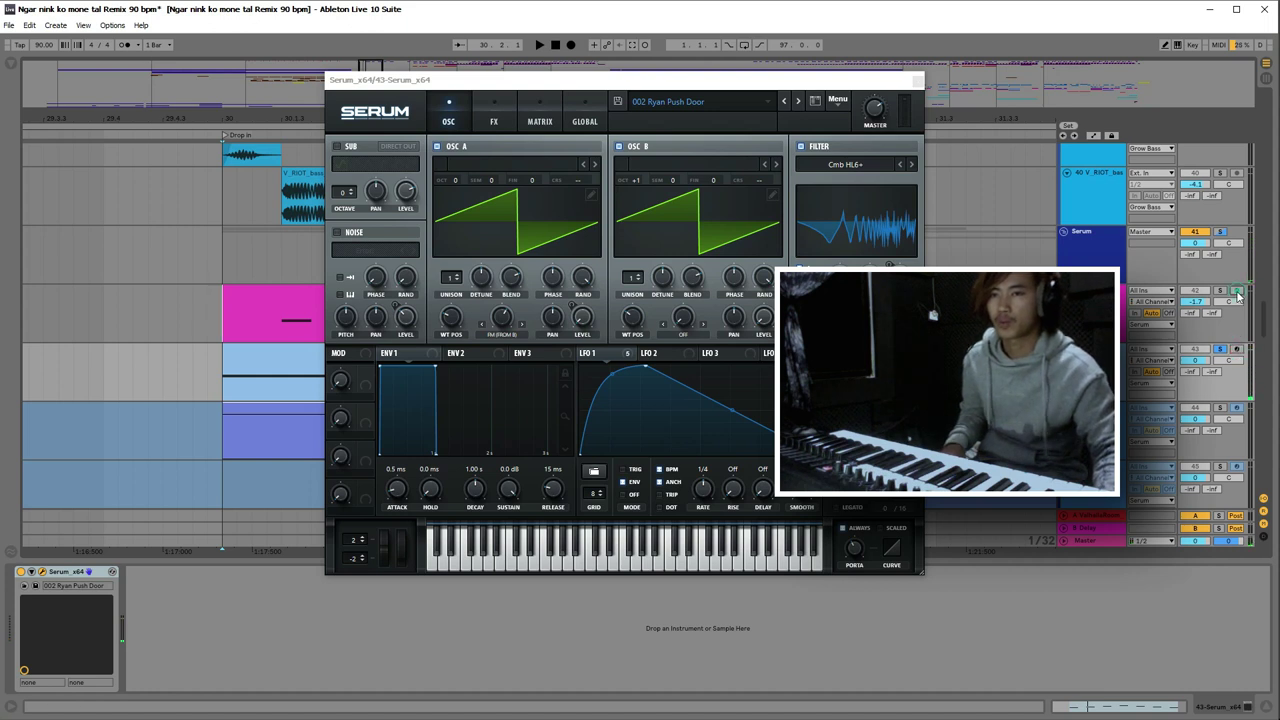
click(1237, 292)
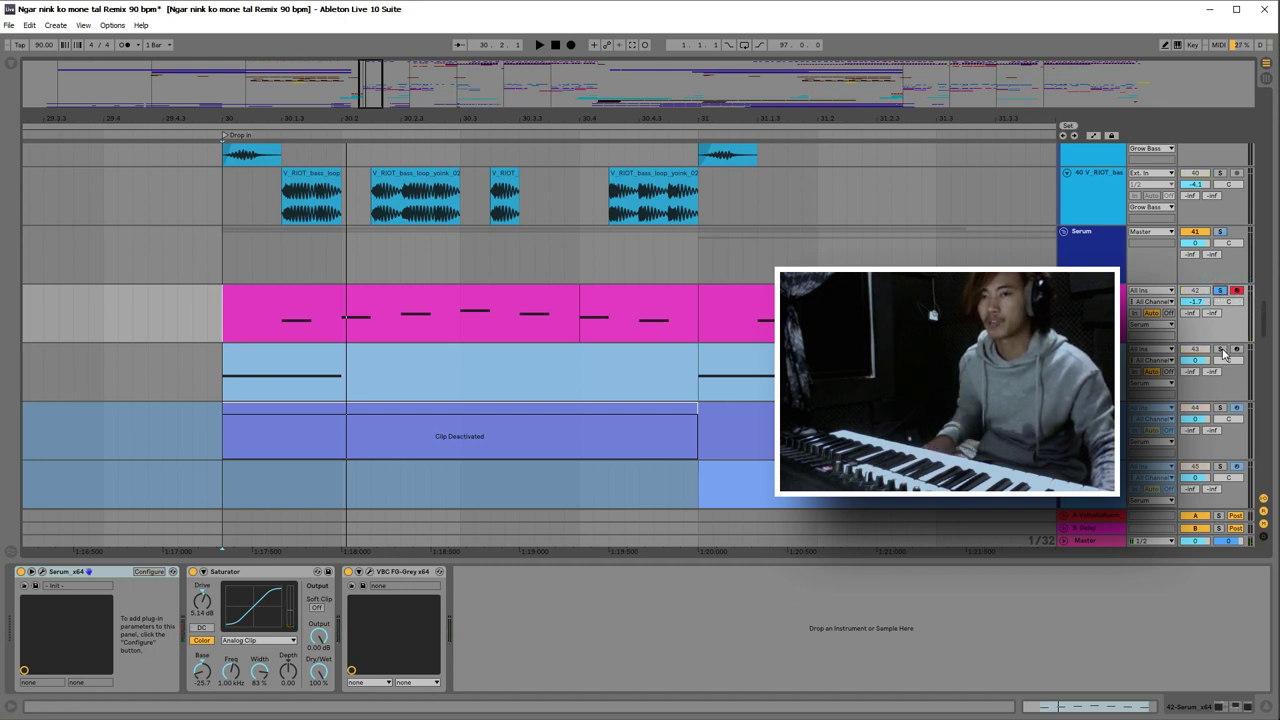
key(space)
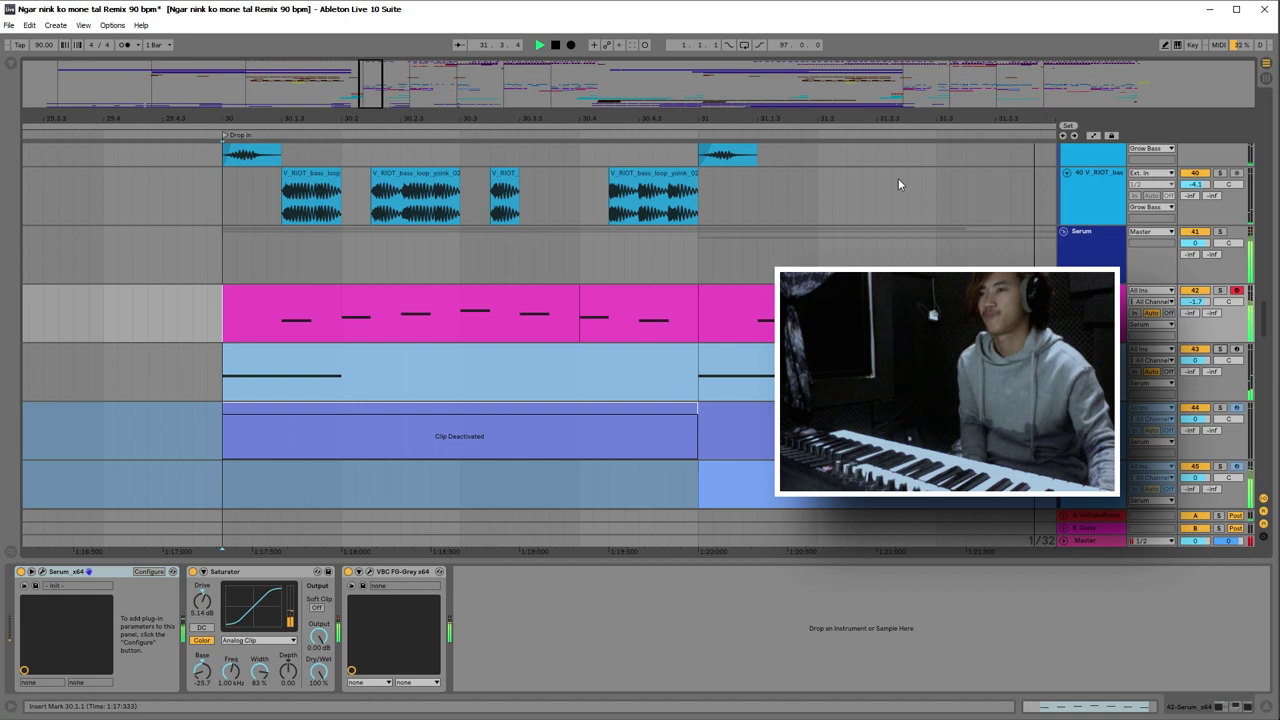
drag(598, 117, 592, 84)
drag(760, 104, 615, 121)
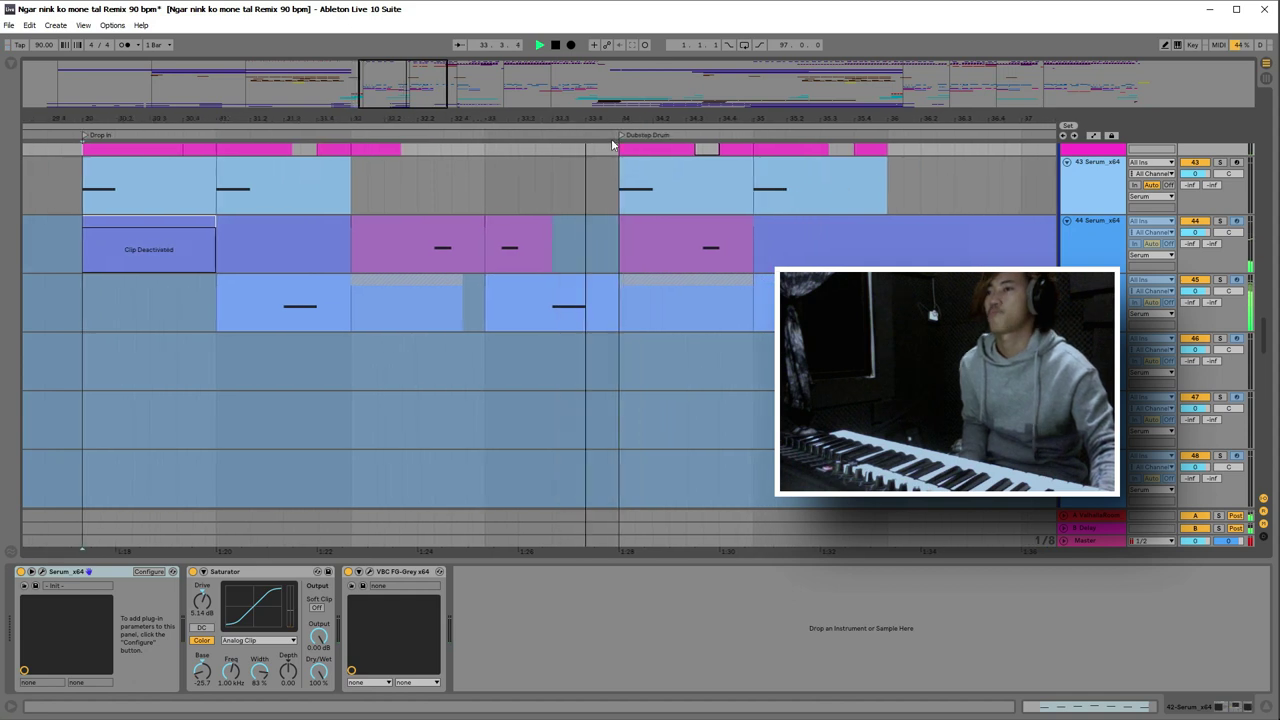
- Select the 44 Serum_x64 passage from 32.3 to 33.3 and solo the track to hear it alone
click(356, 263)
drag(440, 110, 451, 124)
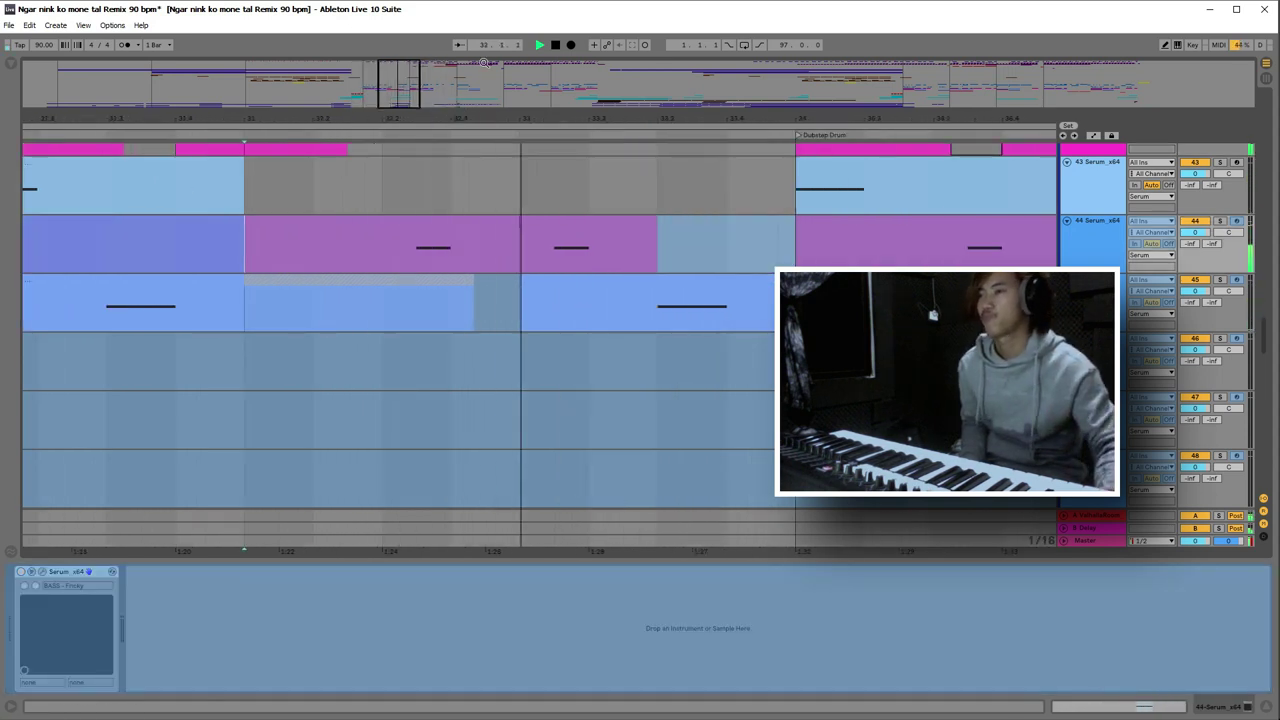
drag(380, 263, 666, 250)
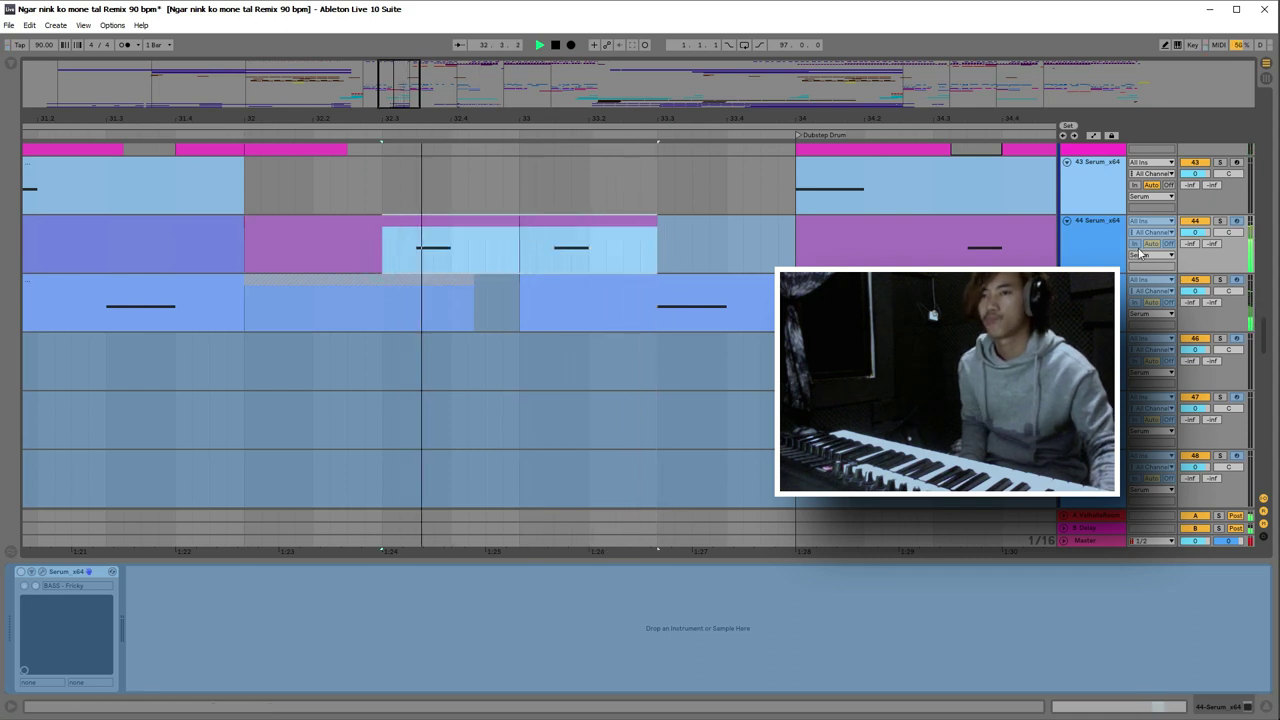
click(1219, 221)
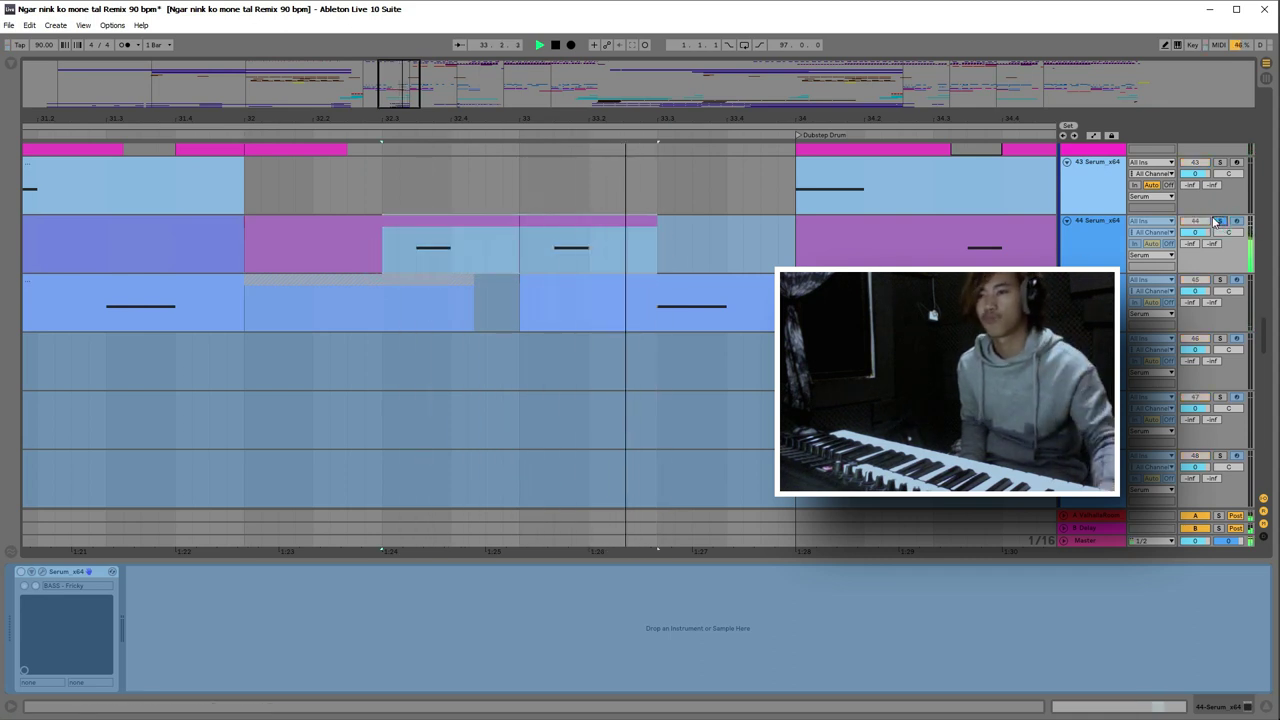
- Unfreeze the 44 Serum_x64 track and open its Serum plug-in window
right_click(1094, 236)
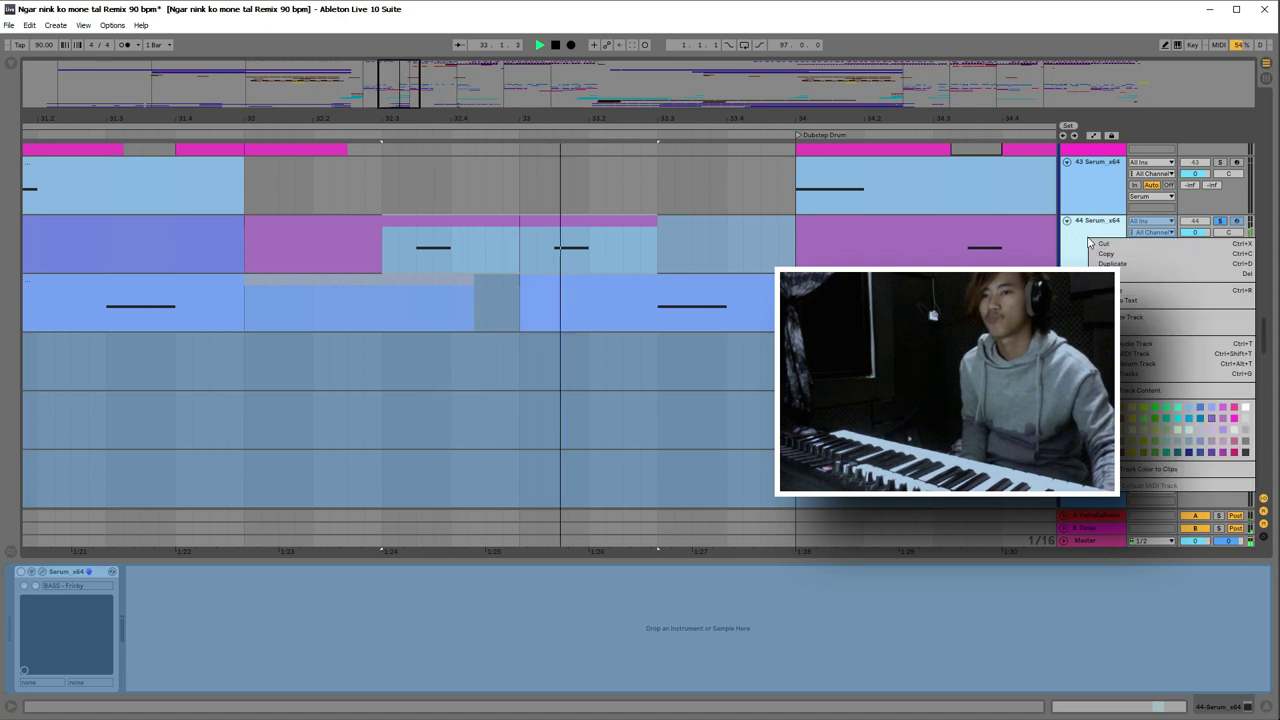
click(1084, 248)
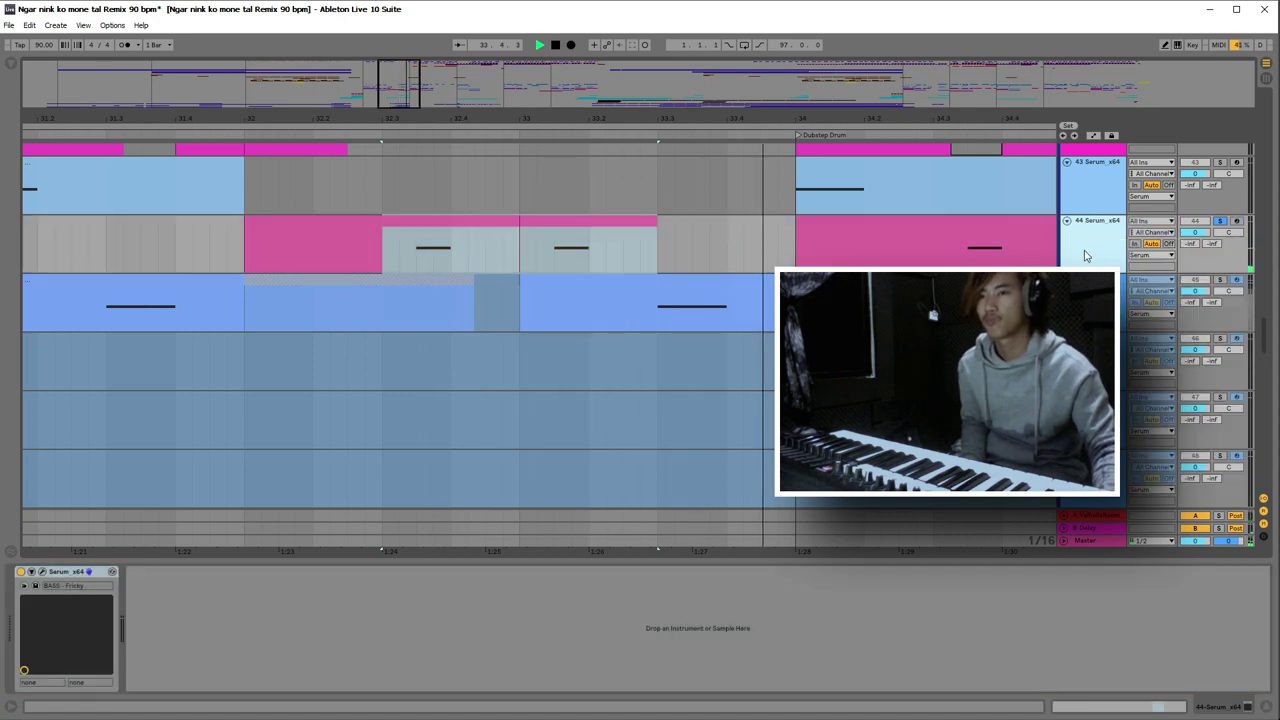
click(42, 573)
click(706, 372)
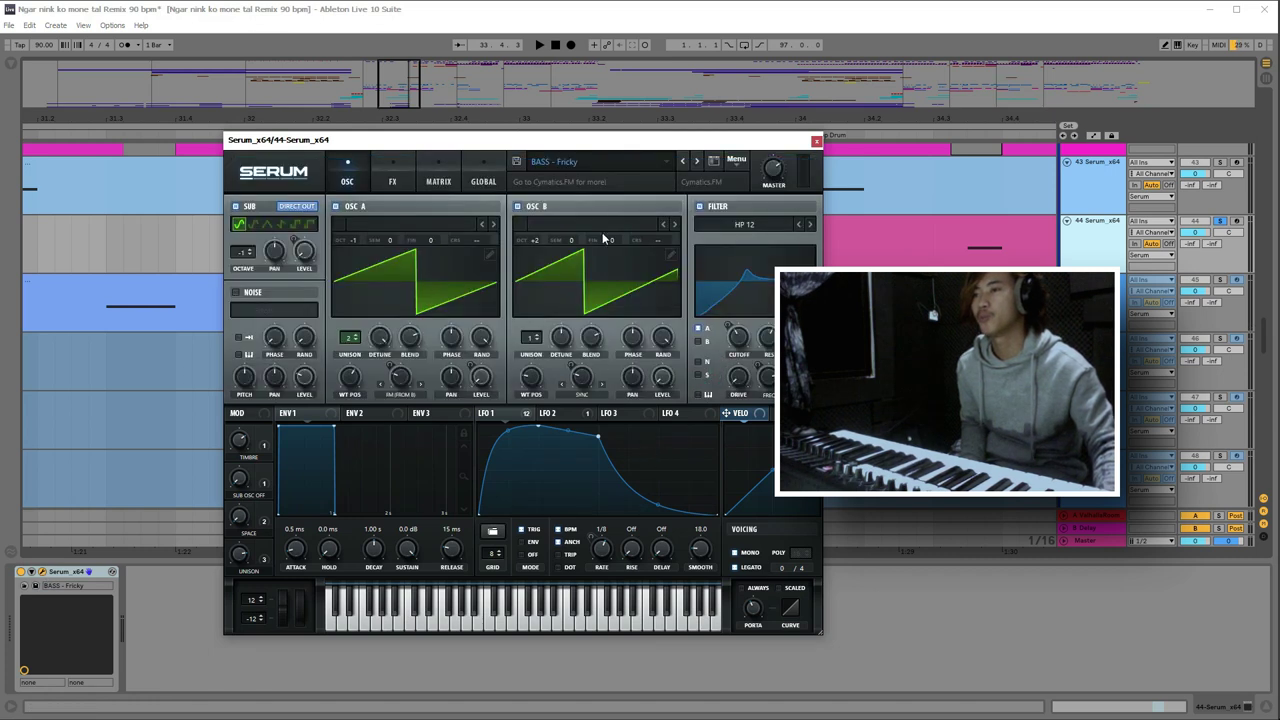
- Play the soloed 44 Serum_x64 track while examining the BASS - Fricky preset's oscillator page
drag(600, 150, 585, 176)
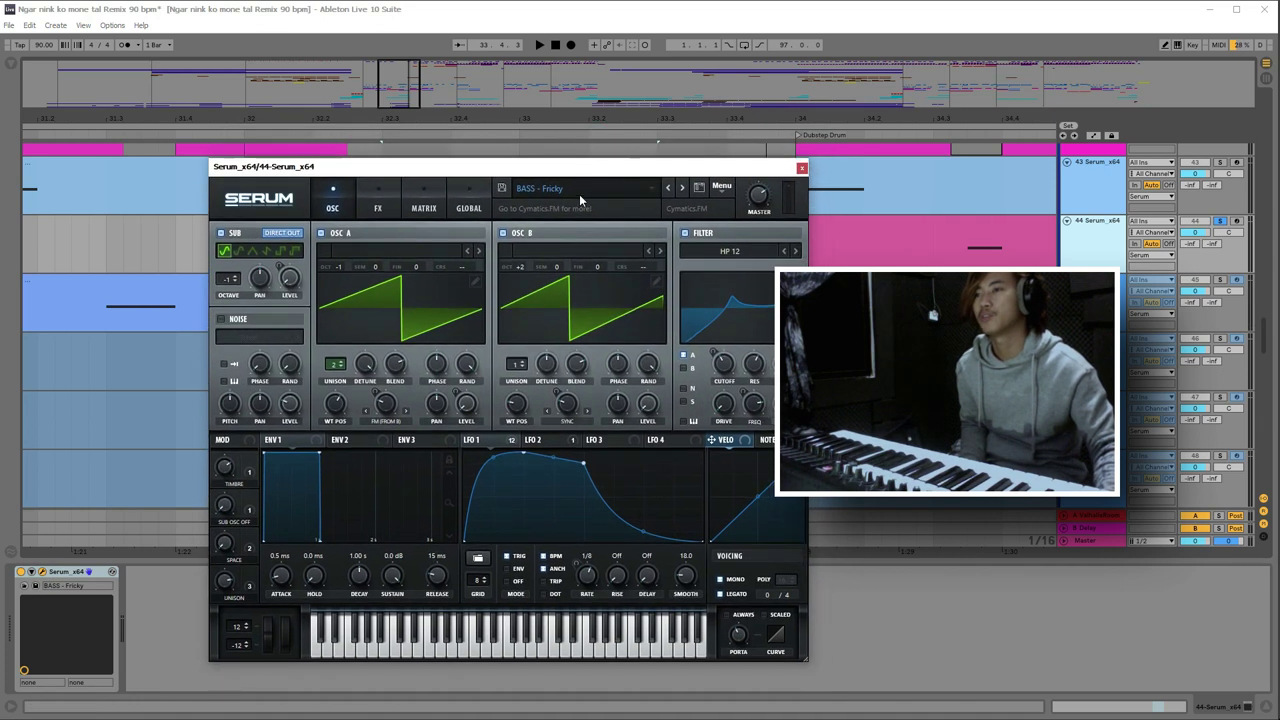
drag(441, 651, 340, 648)
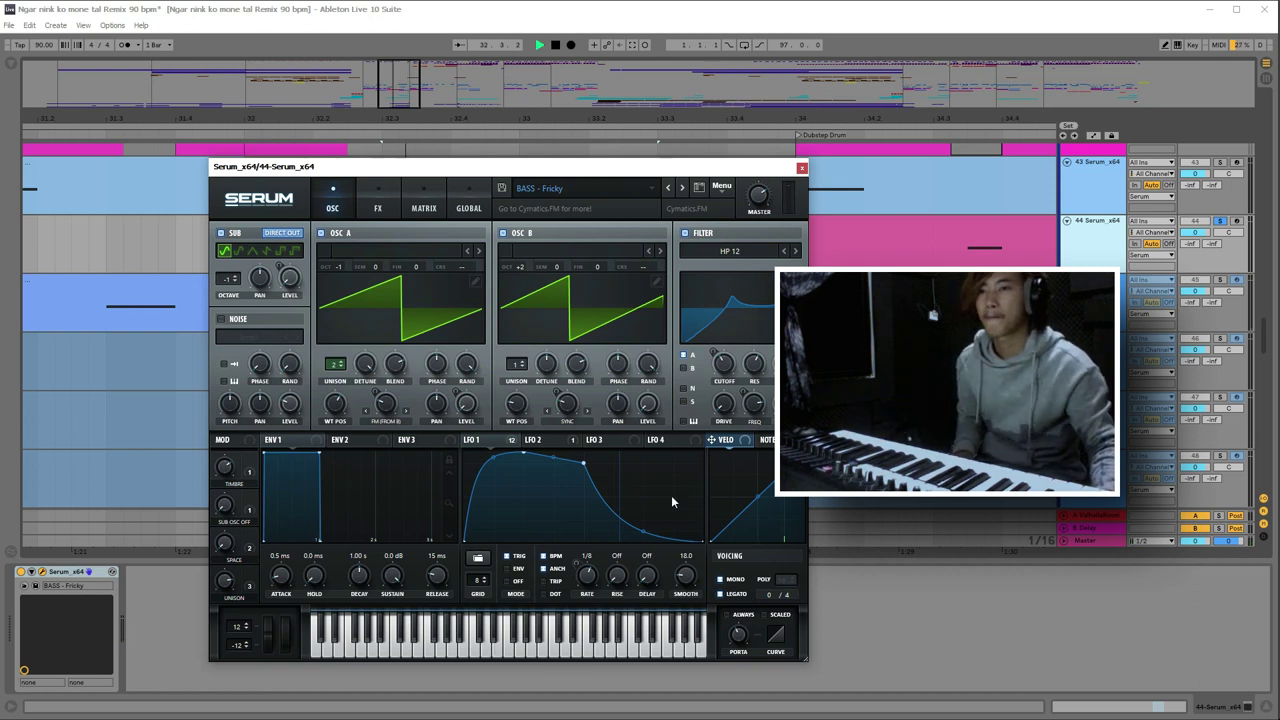
key(space)
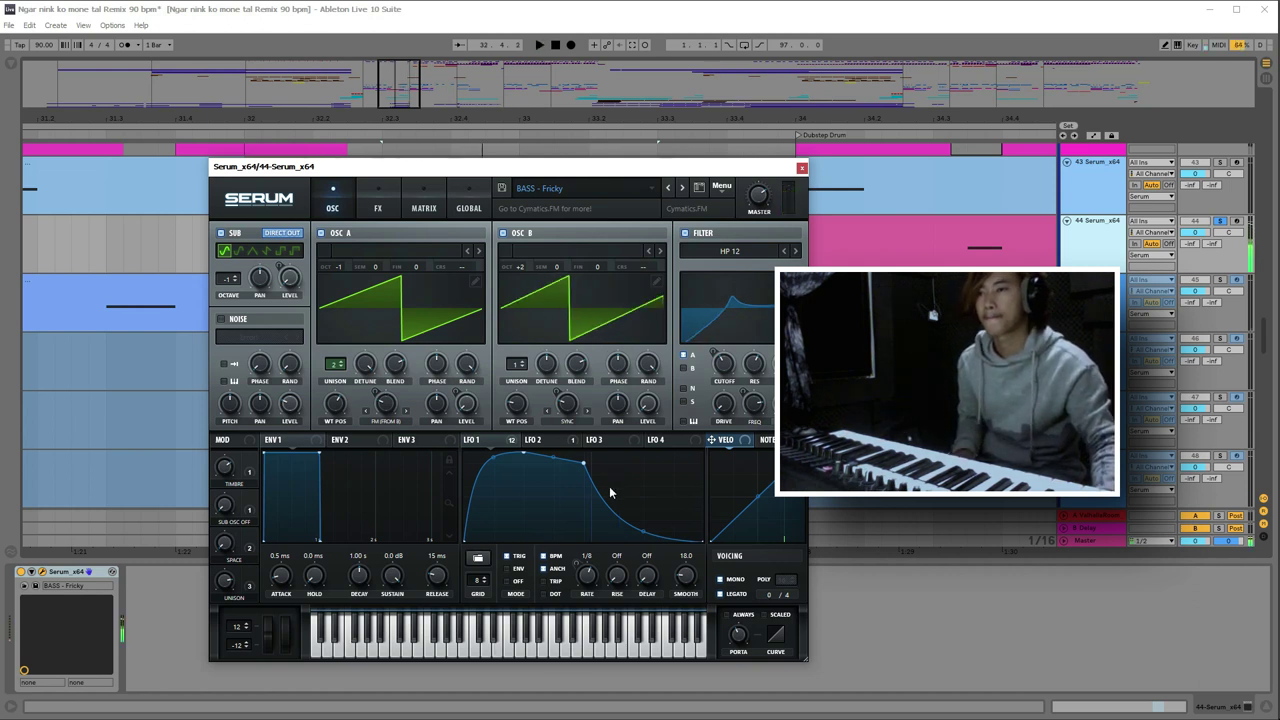
- Close the Serum window, take the 44 Serum_x64 track out of solo and play the full mix
click(801, 168)
click(1220, 221)
key(space)
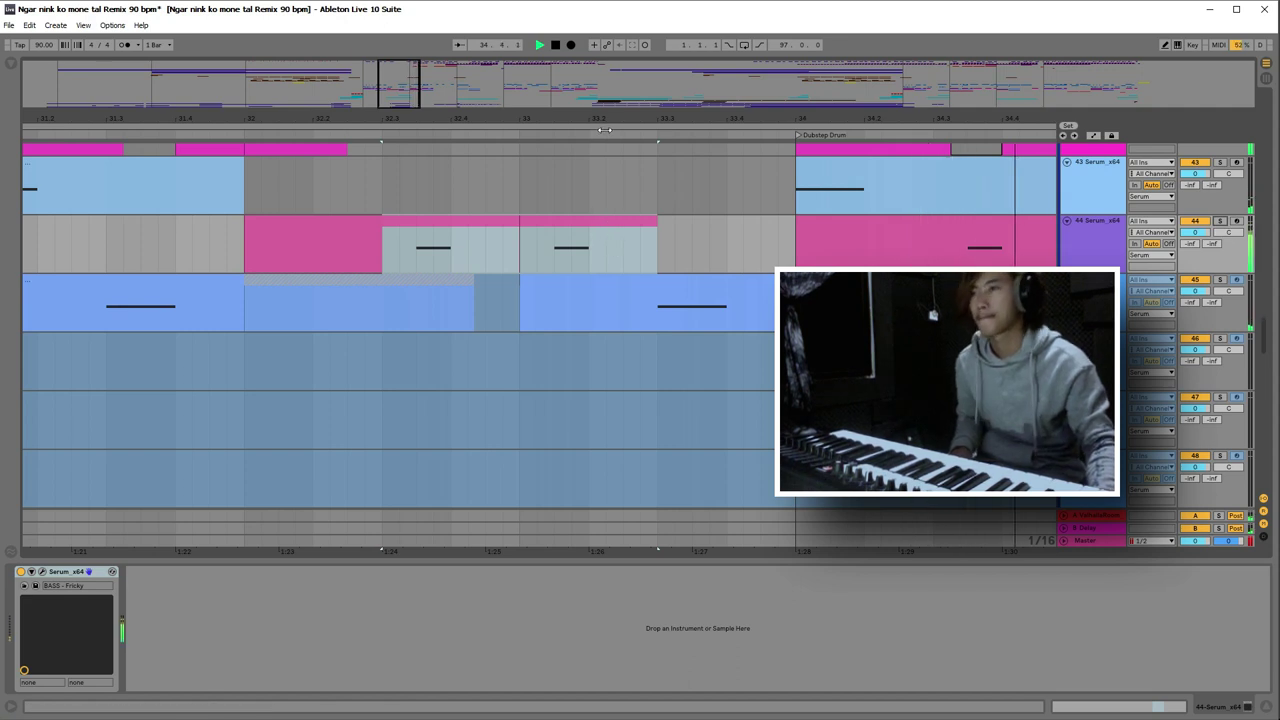
key(space)
- Select the 45 Serum_x64 passage from 31.2 to 32.3, solo the track and play it
key(minus)
drag(443, 319, 545, 315)
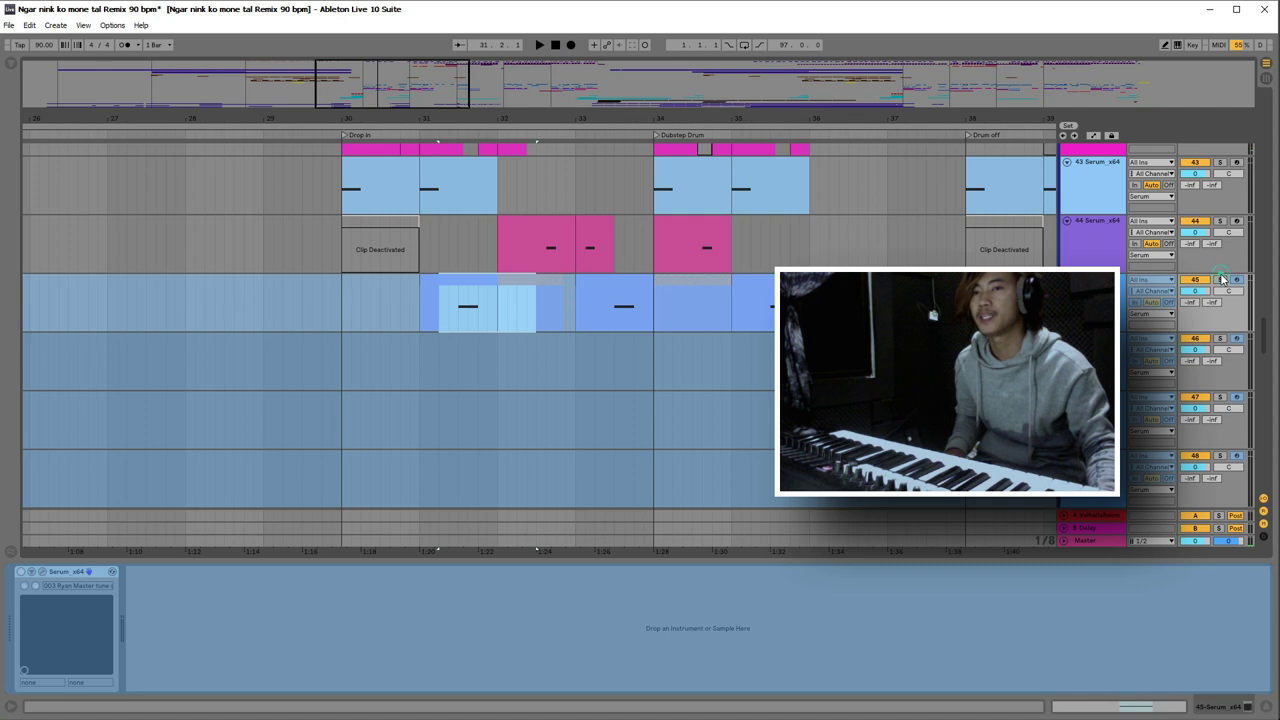
click(1220, 281)
key(space)
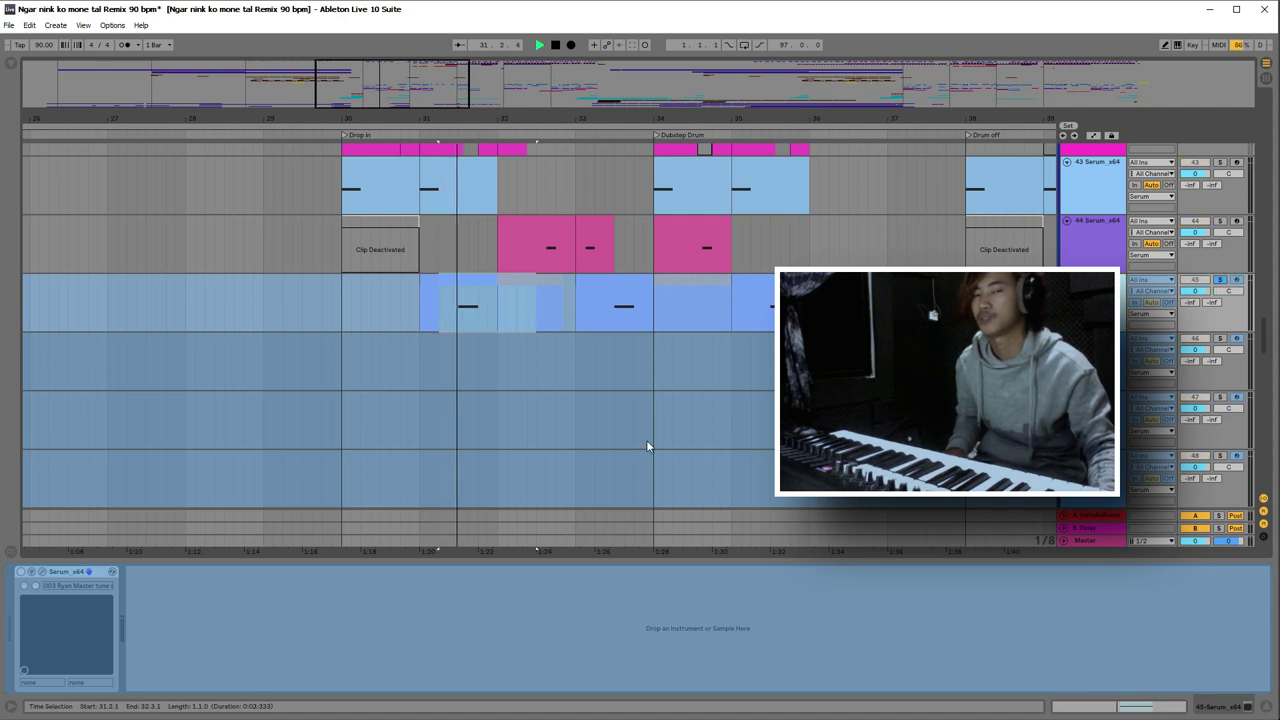
key(space)
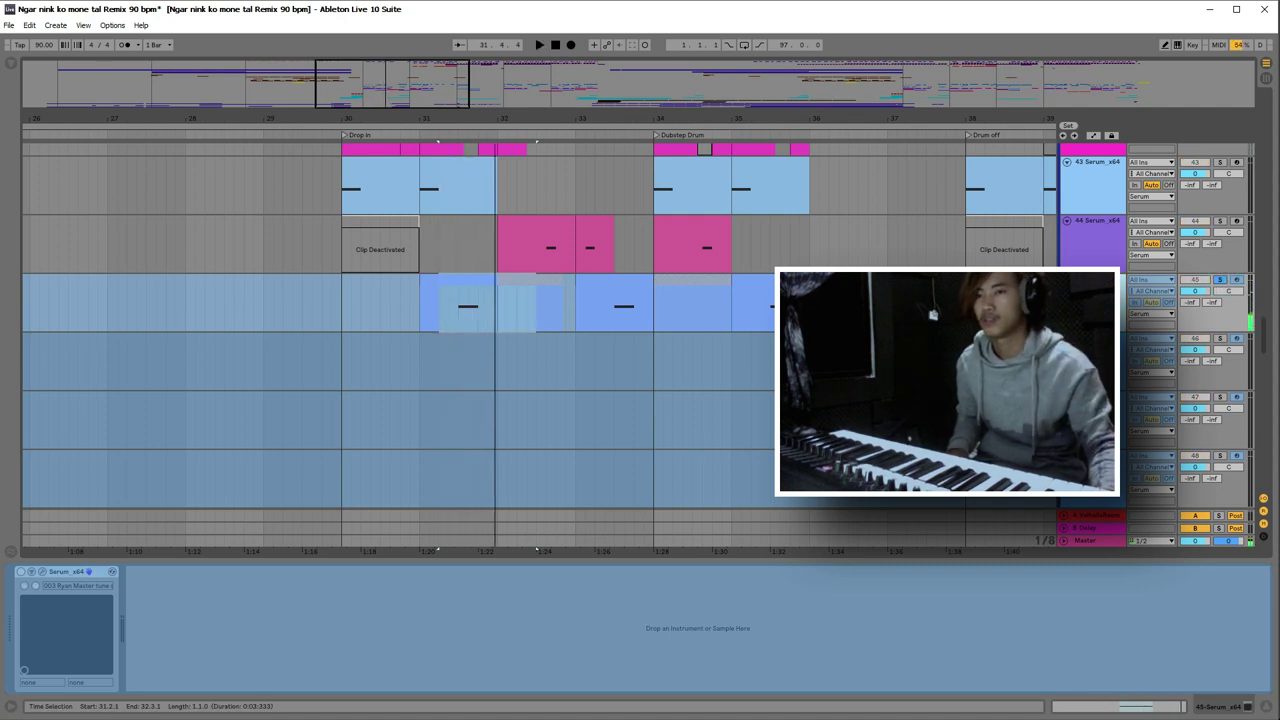
- Unfreeze the 45 Serum_x64 track and open its Serum plug-in window, dismissing the missing noise file notice
right_click(1118, 296)
key(Escape)
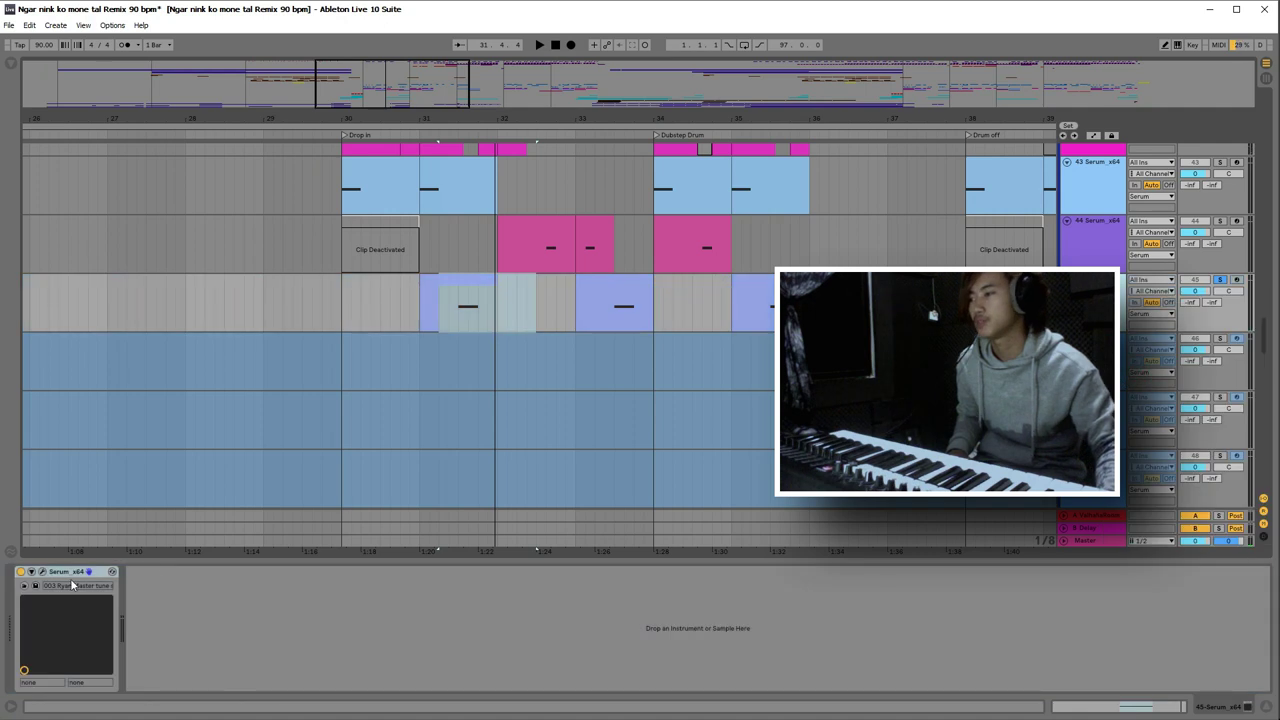
click(41, 572)
key(space)
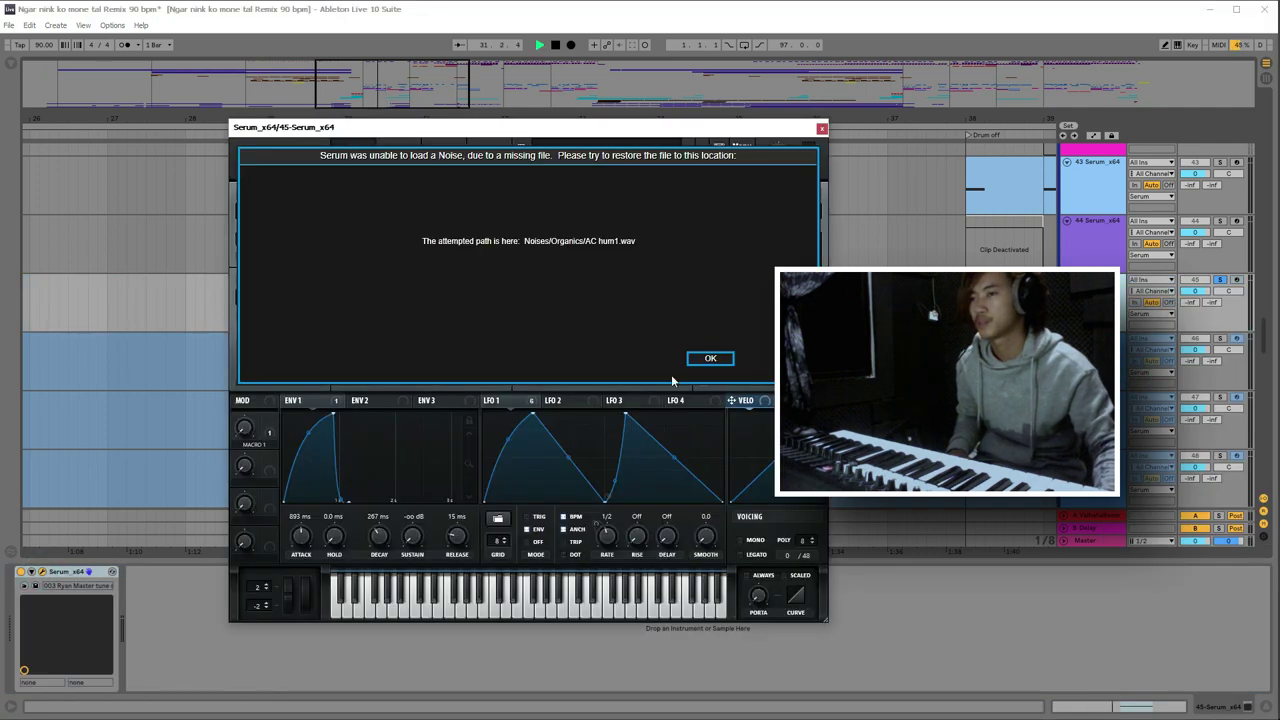
click(710, 358)
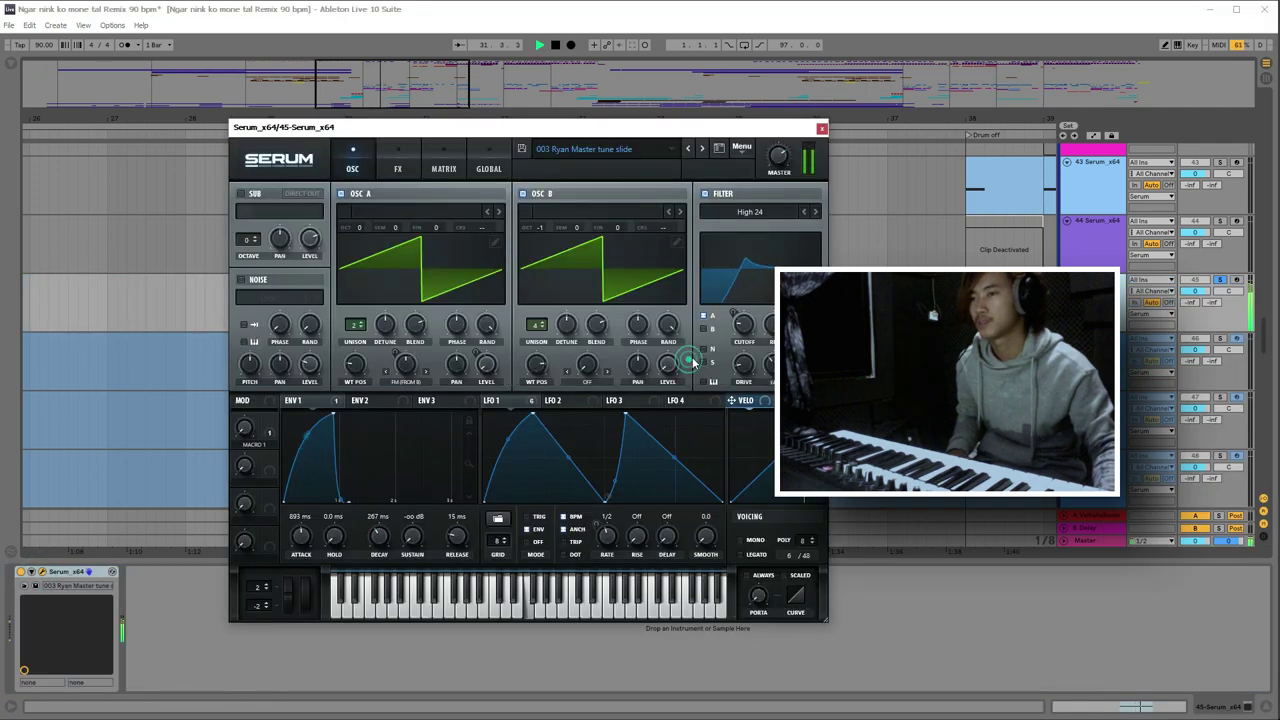
- Examine the FX and Matrix pages of the 003 Ryan Master tune slide preset during playback, then close Serum
click(397, 169)
click(449, 169)
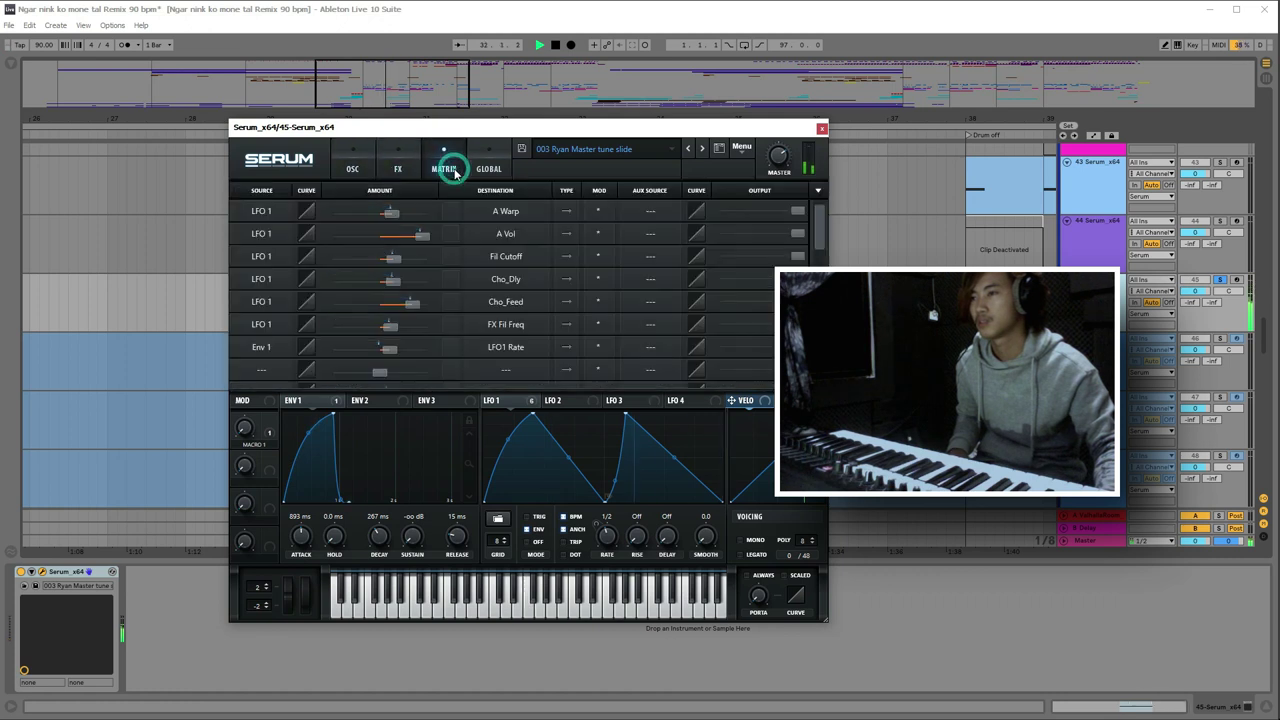
click(400, 169)
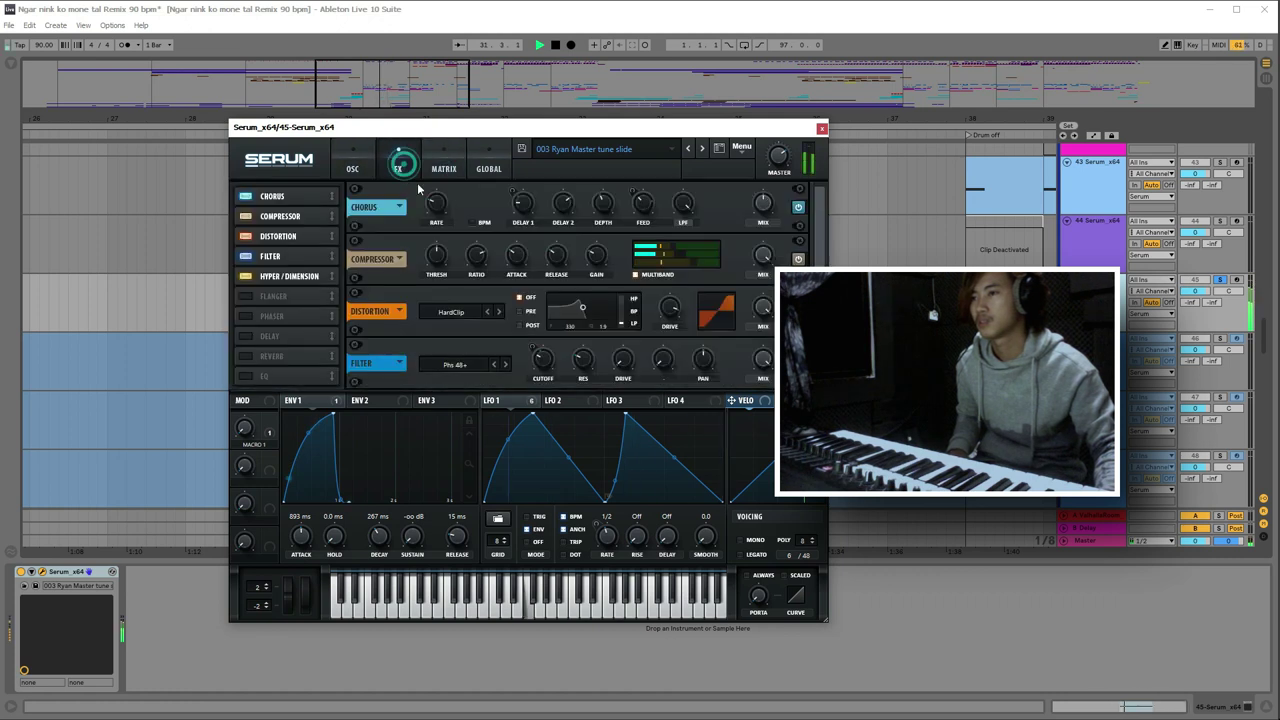
click(821, 128)
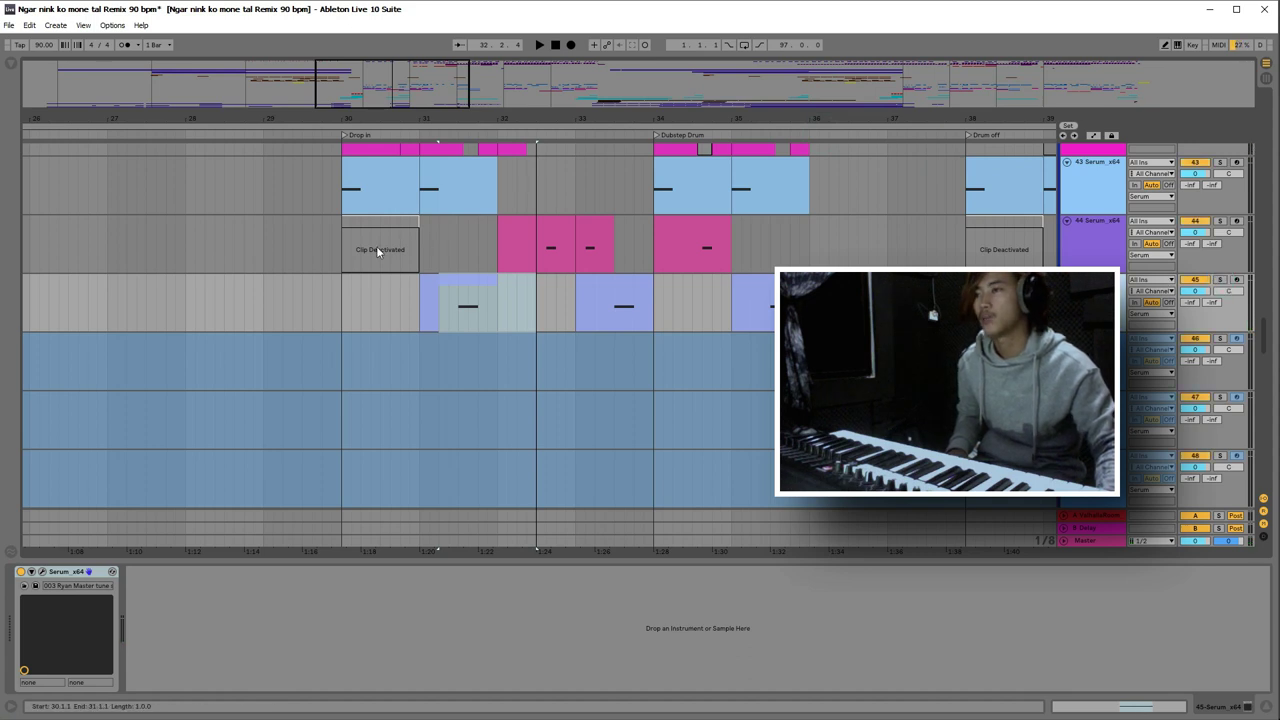
- Play the full drop from the Drop in marker with solos off while viewing the 42 to 45 Serum_x64 clips together
click(342, 297)
key(space)
scroll(535, 310, up, 2)
scroll(535, 310, up, 2)
scroll(535, 308, down, 2)
scroll(537, 308, up, 2)
scroll(537, 308, down, 1)
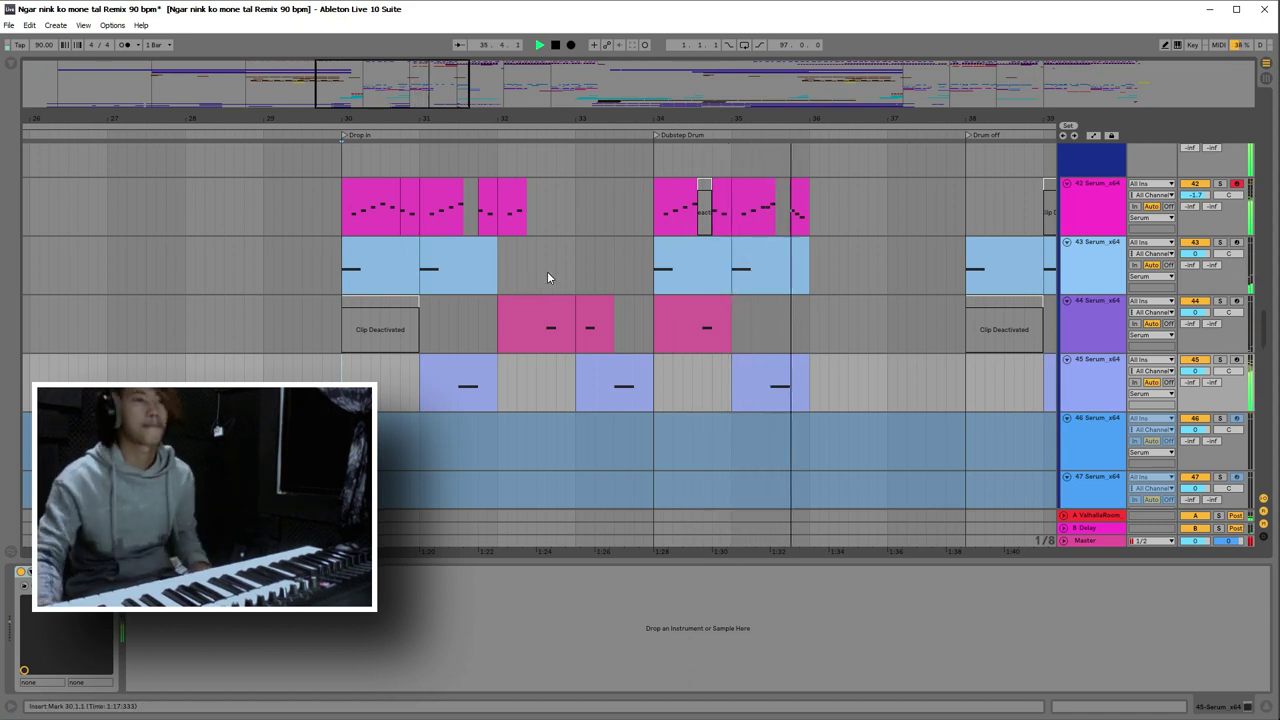
drag(530, 128, 563, 180)
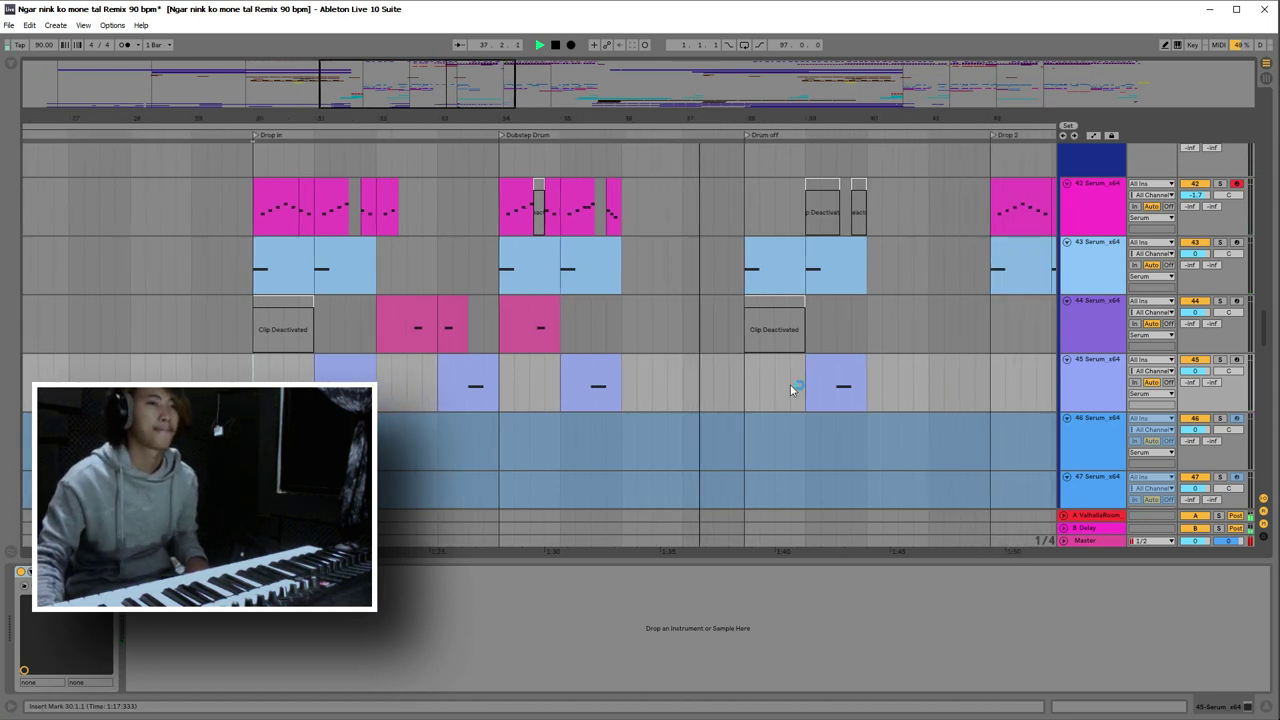
- Stop playback and freeze the 45 Serum_x64 track
right_click(1090, 380)
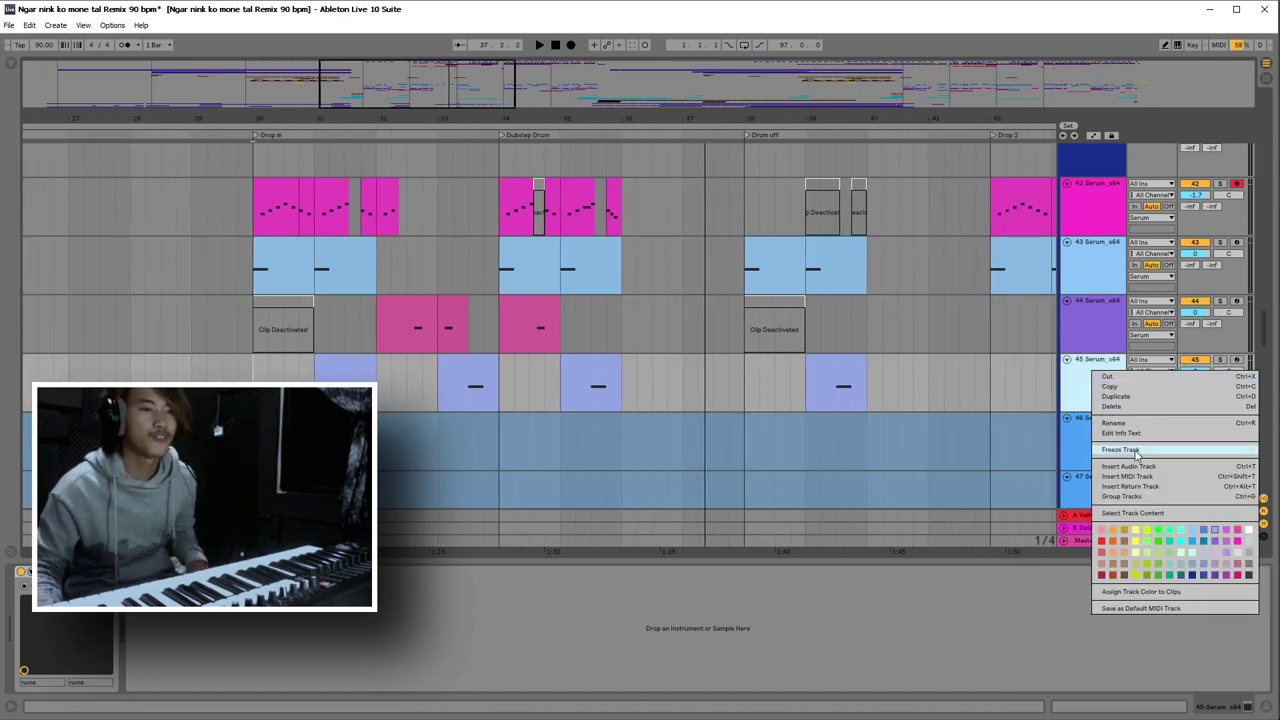
click(1110, 456)
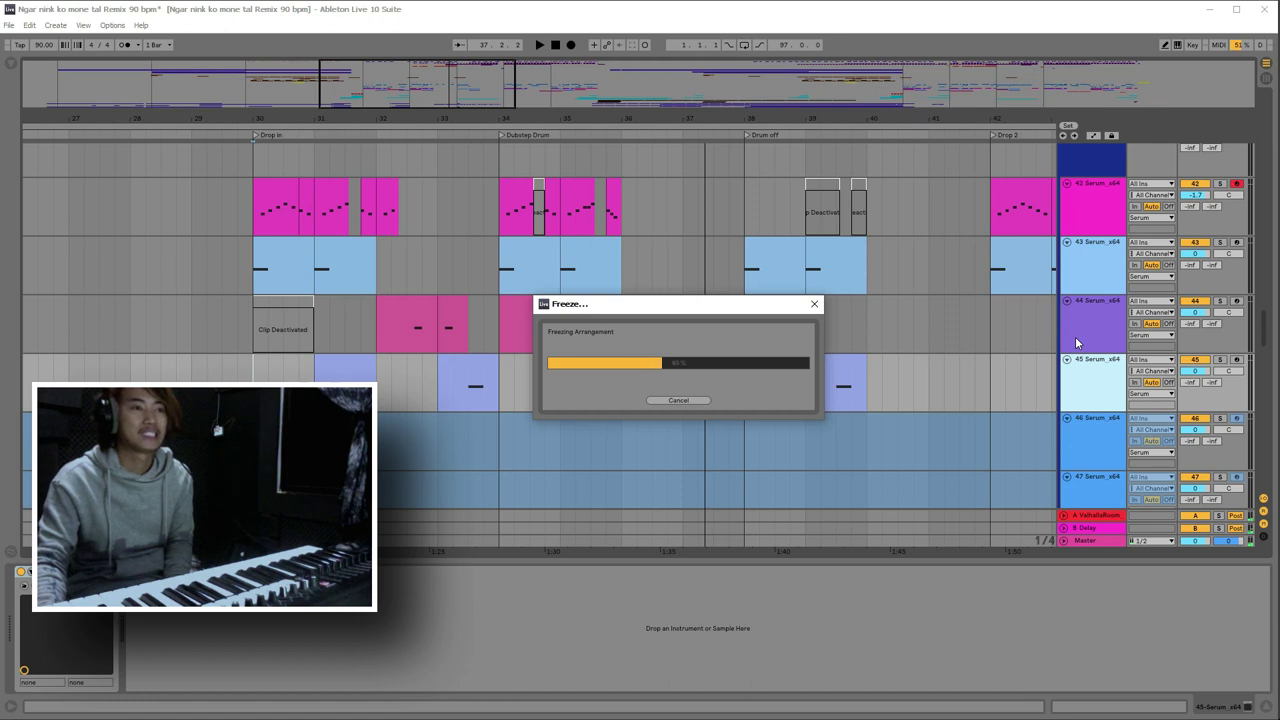
- Cancel freezing the 45 Serum_x64 track and start playback at bar 36.3, before the Drum off marker
click(679, 401)
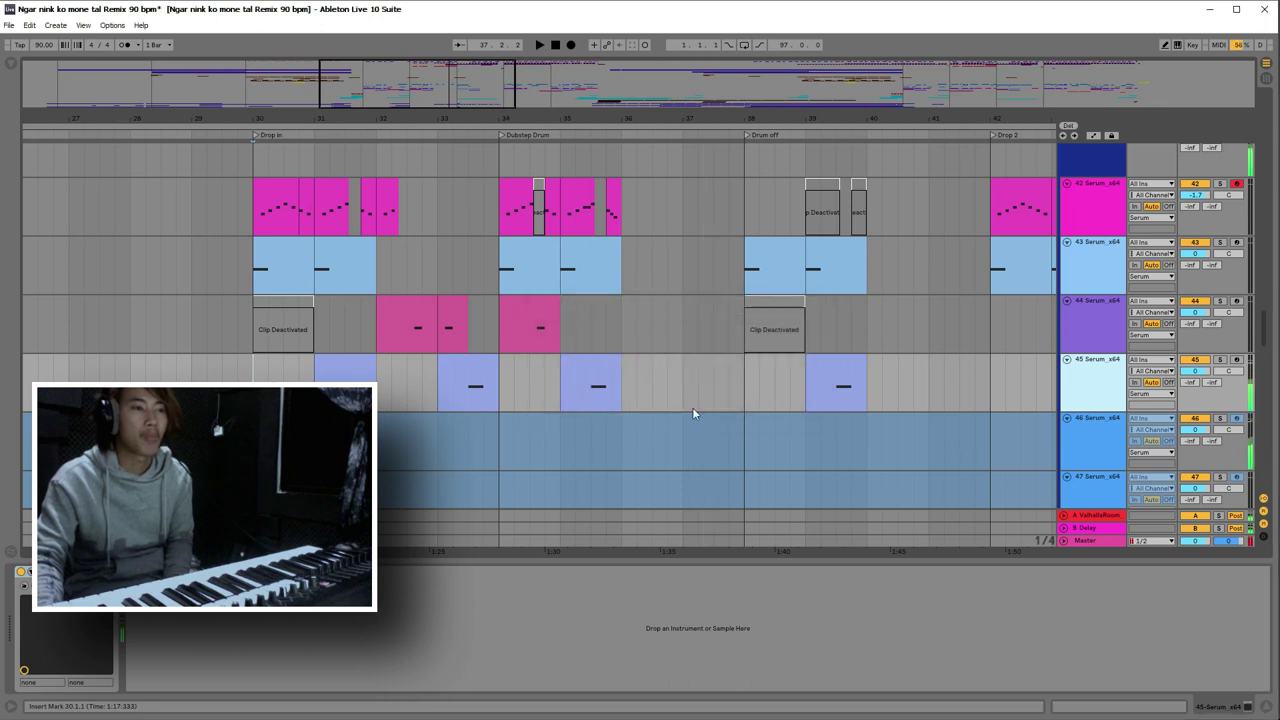
click(652, 393)
key(space)
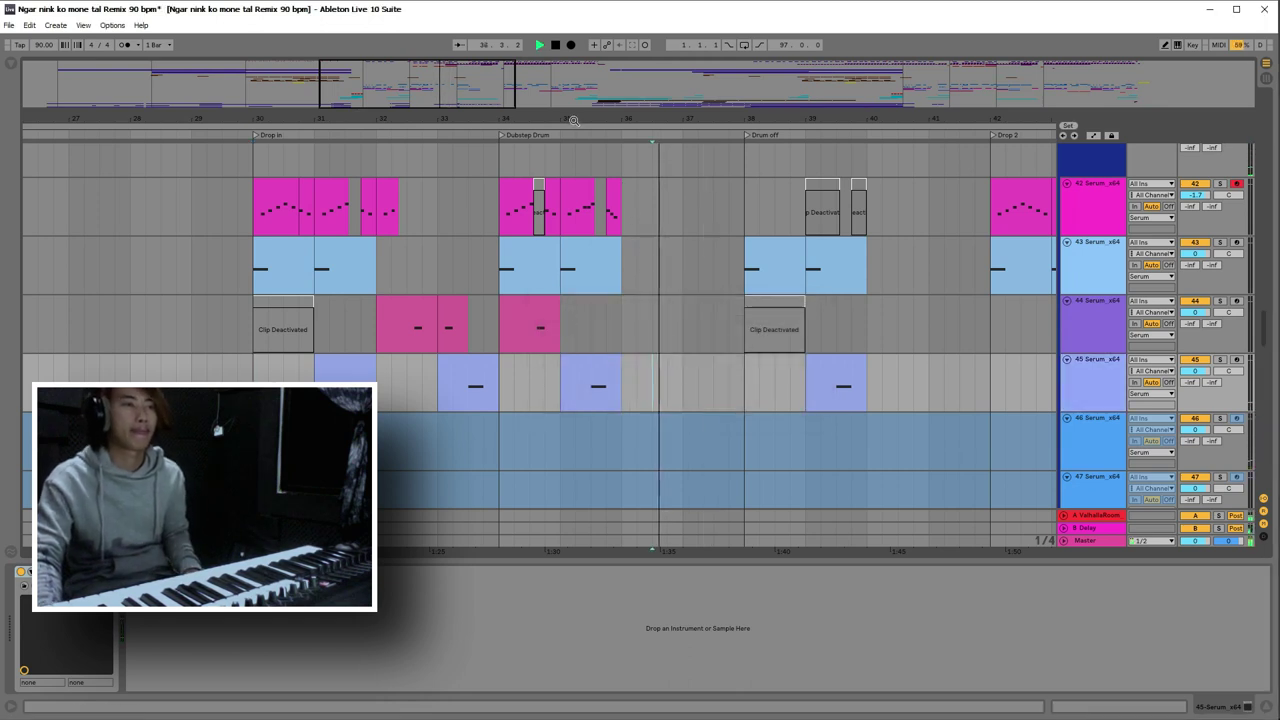
- Look over the V_RIOT bass and Serum clips from Drum off to Drum out during playback
key(minus)
key(minus)
key(minus)
key(minus)
scroll(496, 262, up, 5)
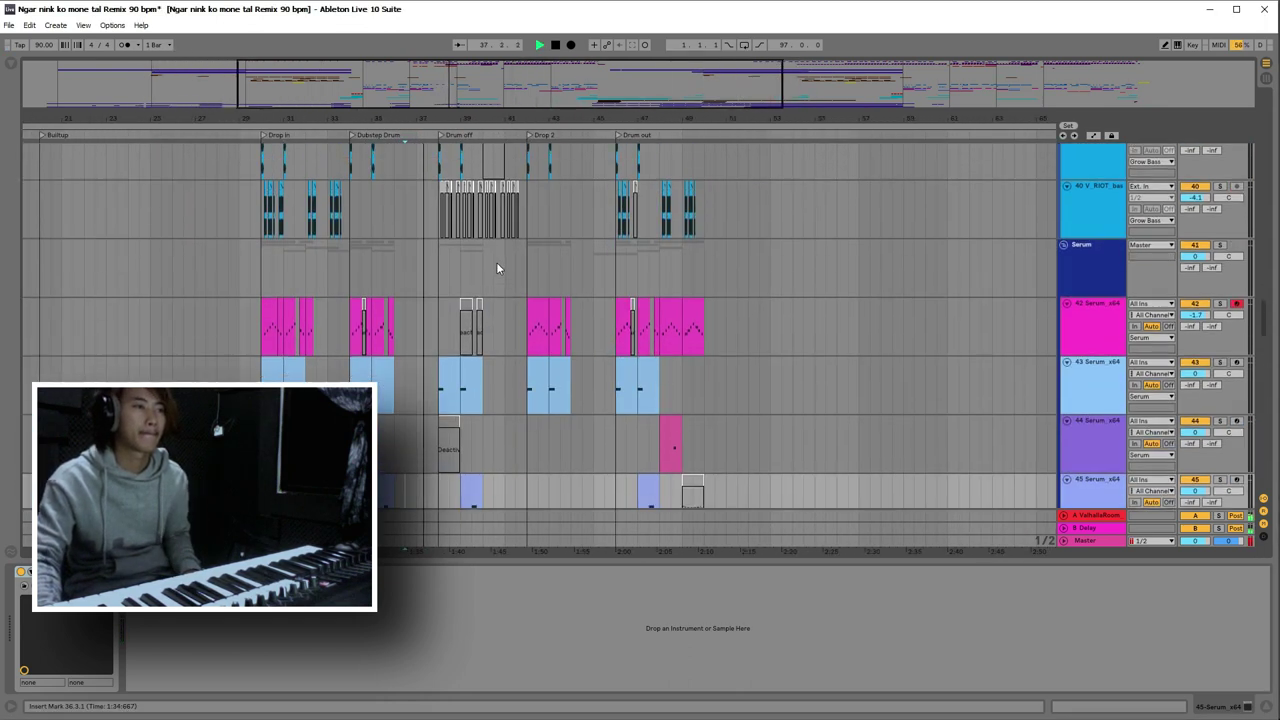
drag(476, 117, 580, 287)
scroll(582, 278, down, 5)
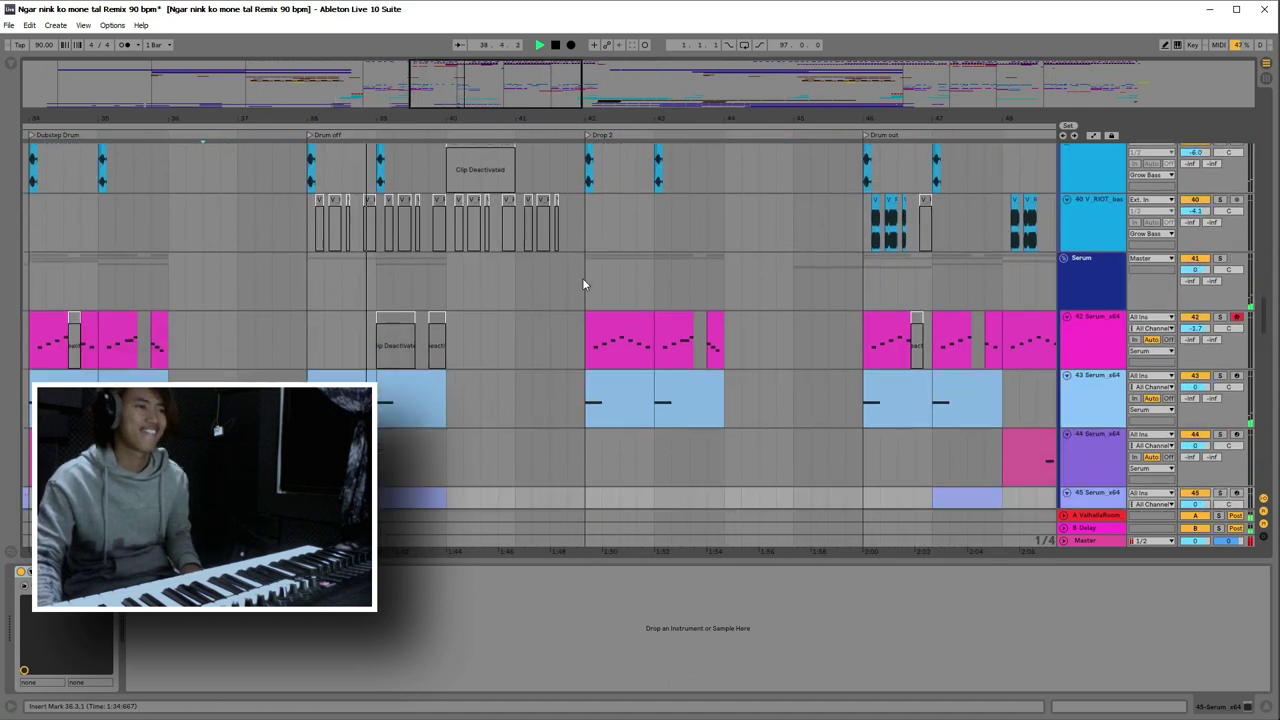
scroll(584, 269, up, 6)
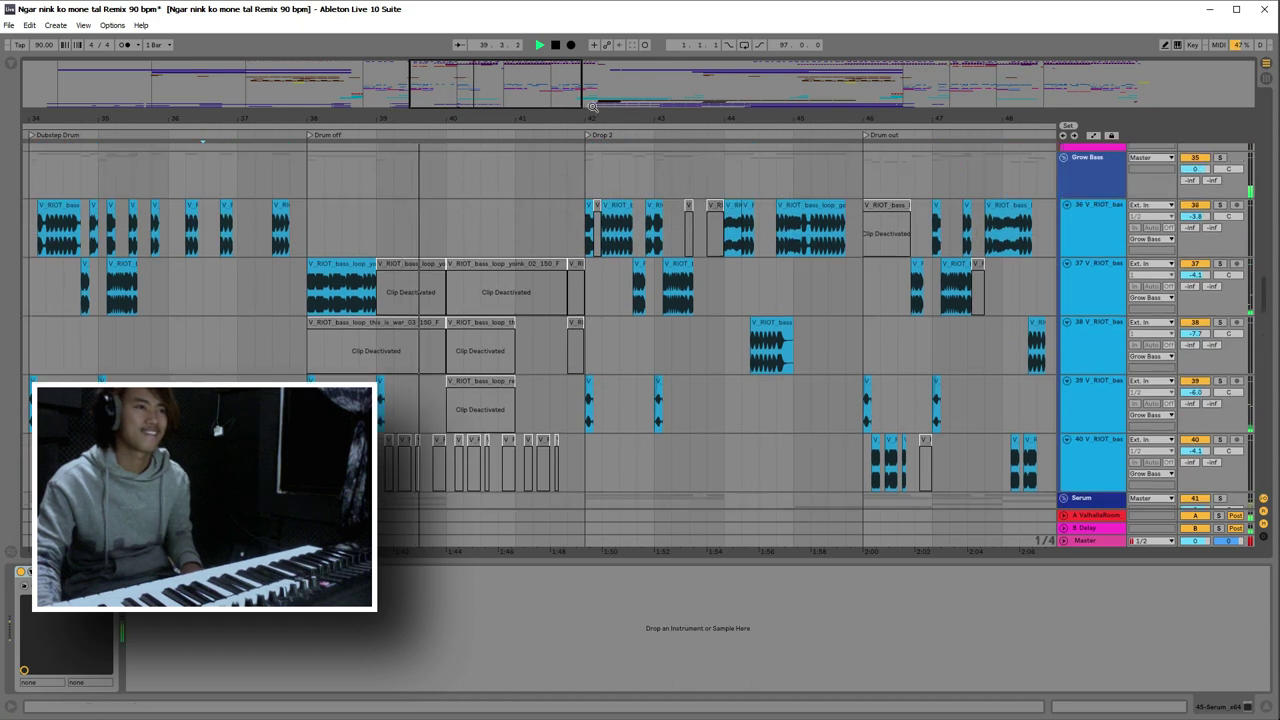
- Follow playback into Drop 2 while surveying the tracks from the crashes and Serum layers down to the Vox tracks
key(minus)
scroll(465, 228, up, 2)
scroll(468, 240, up, 3)
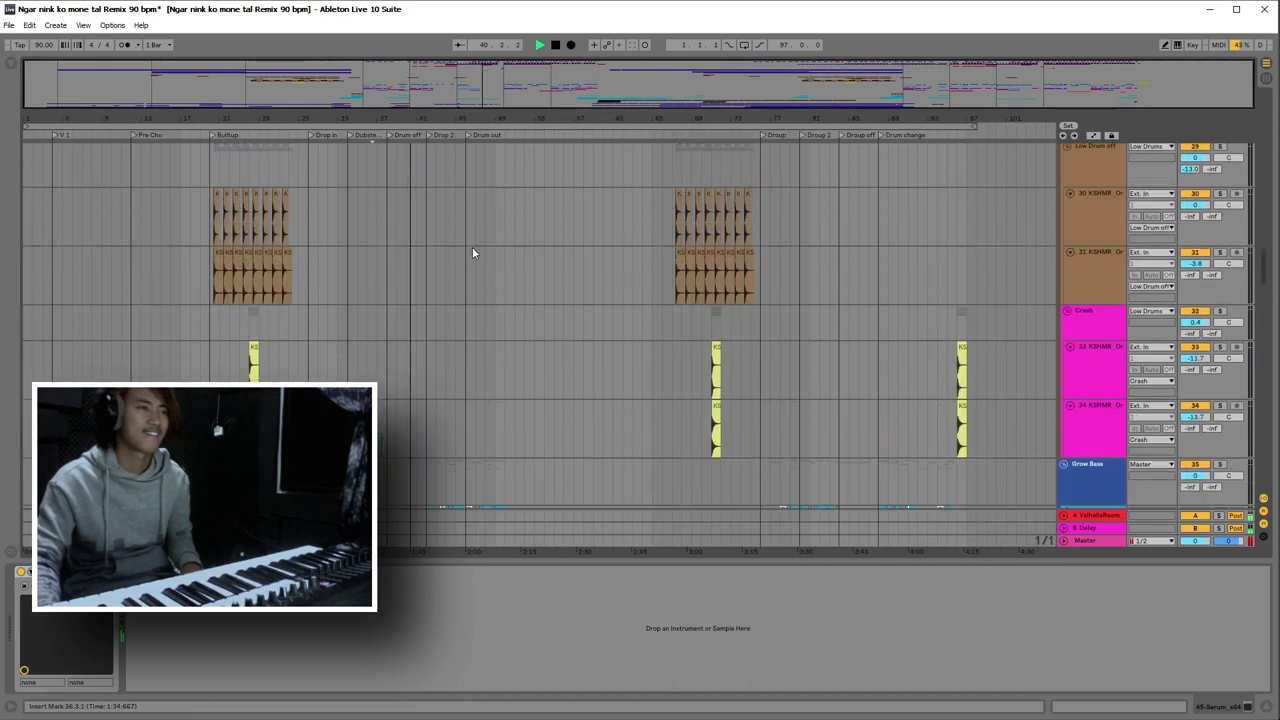
key(plus)
scroll(484, 300, down, 5)
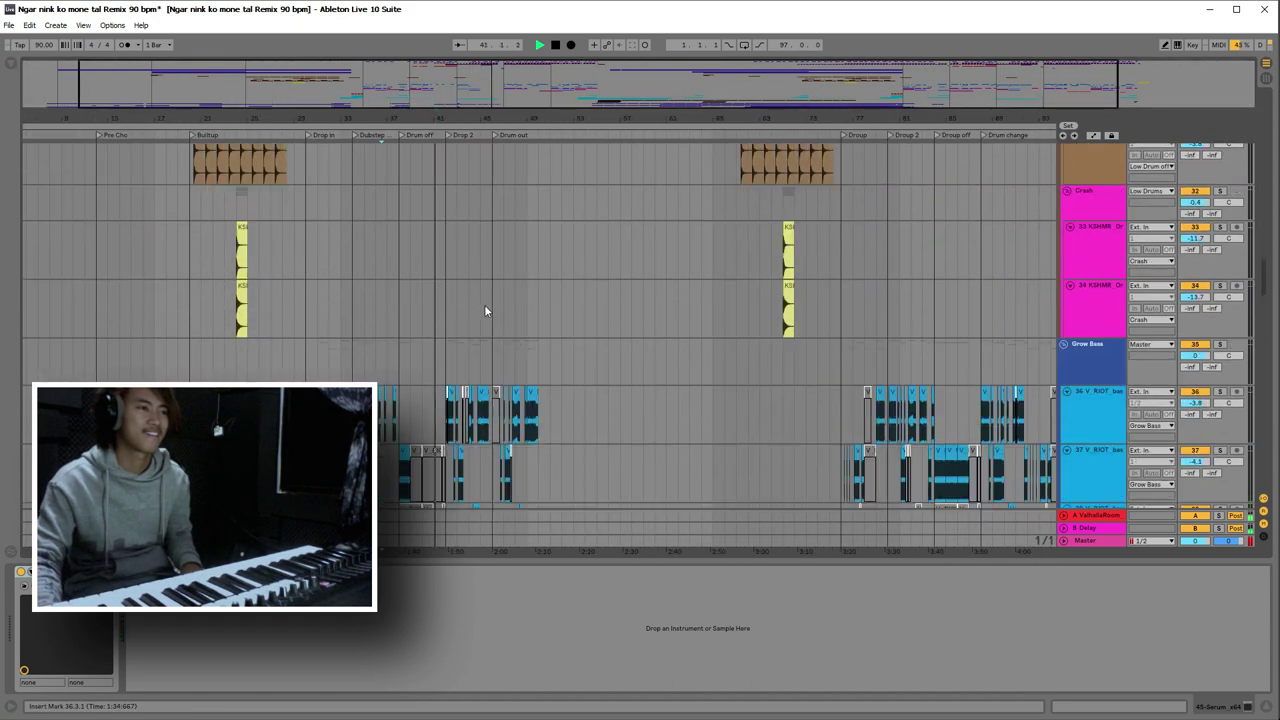
scroll(483, 295, down, 5)
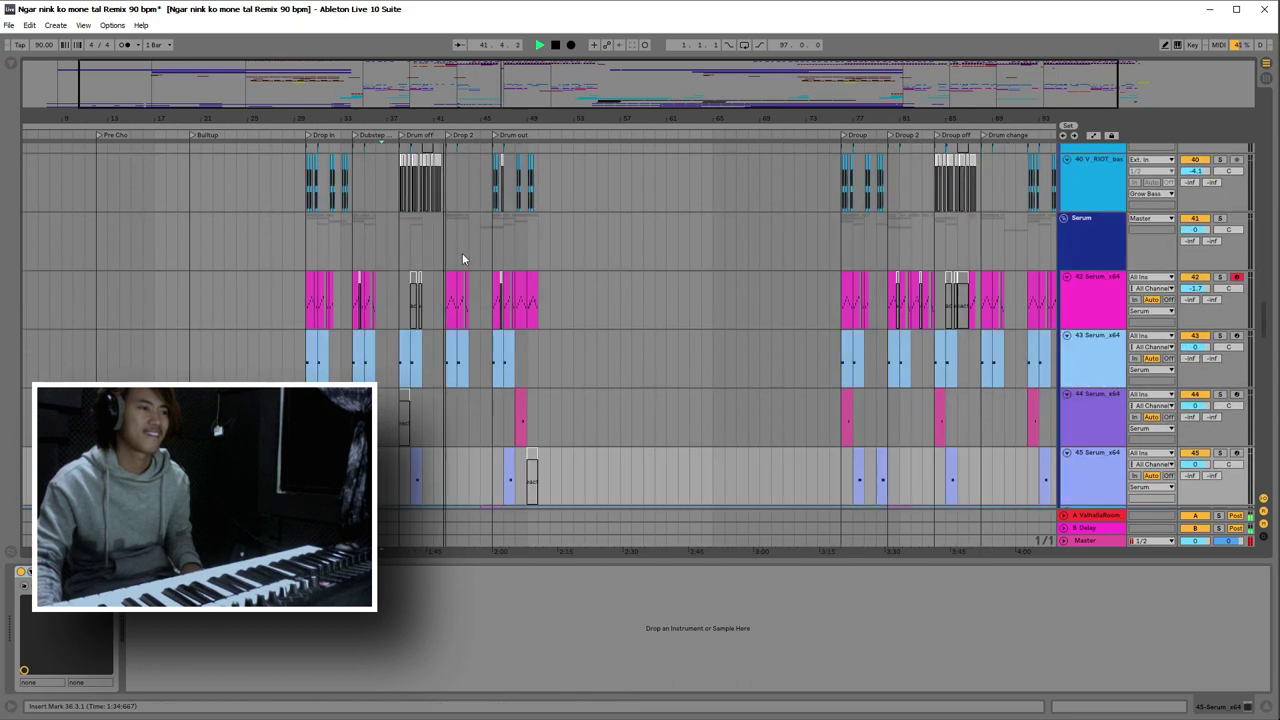
drag(413, 113, 510, 229)
scroll(651, 271, down, 5)
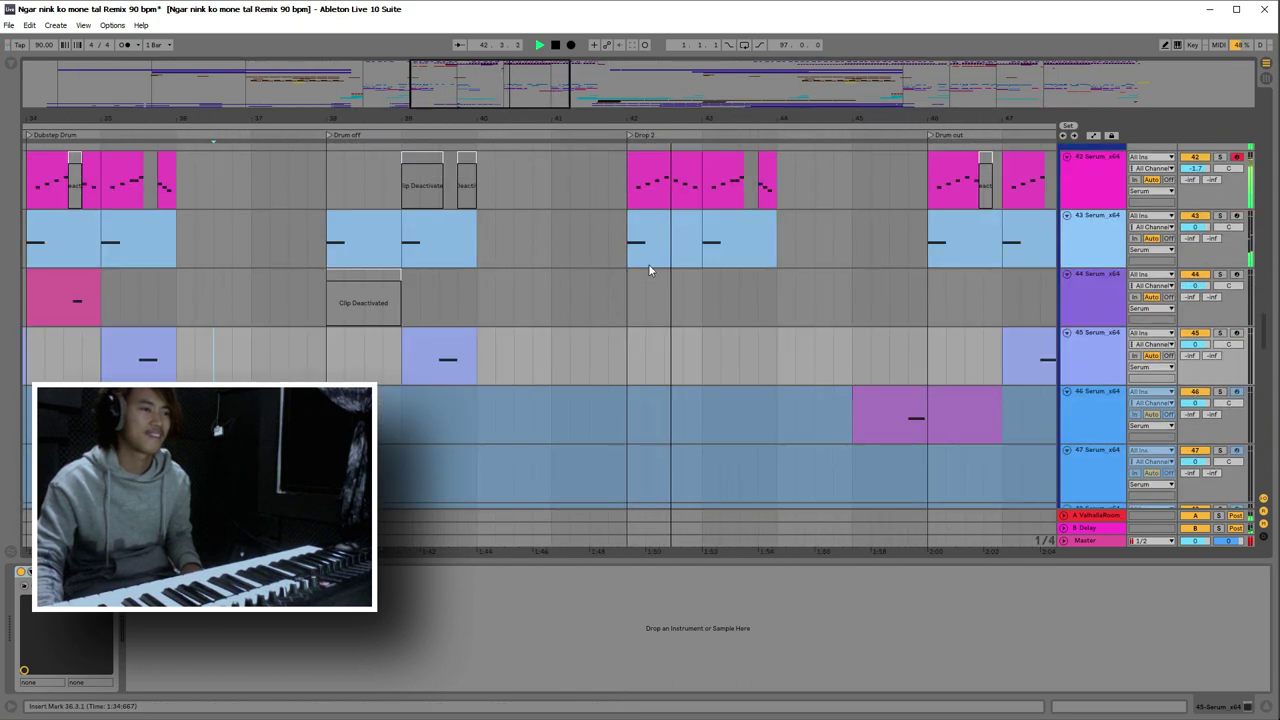
drag(1266, 350, 1266, 451)
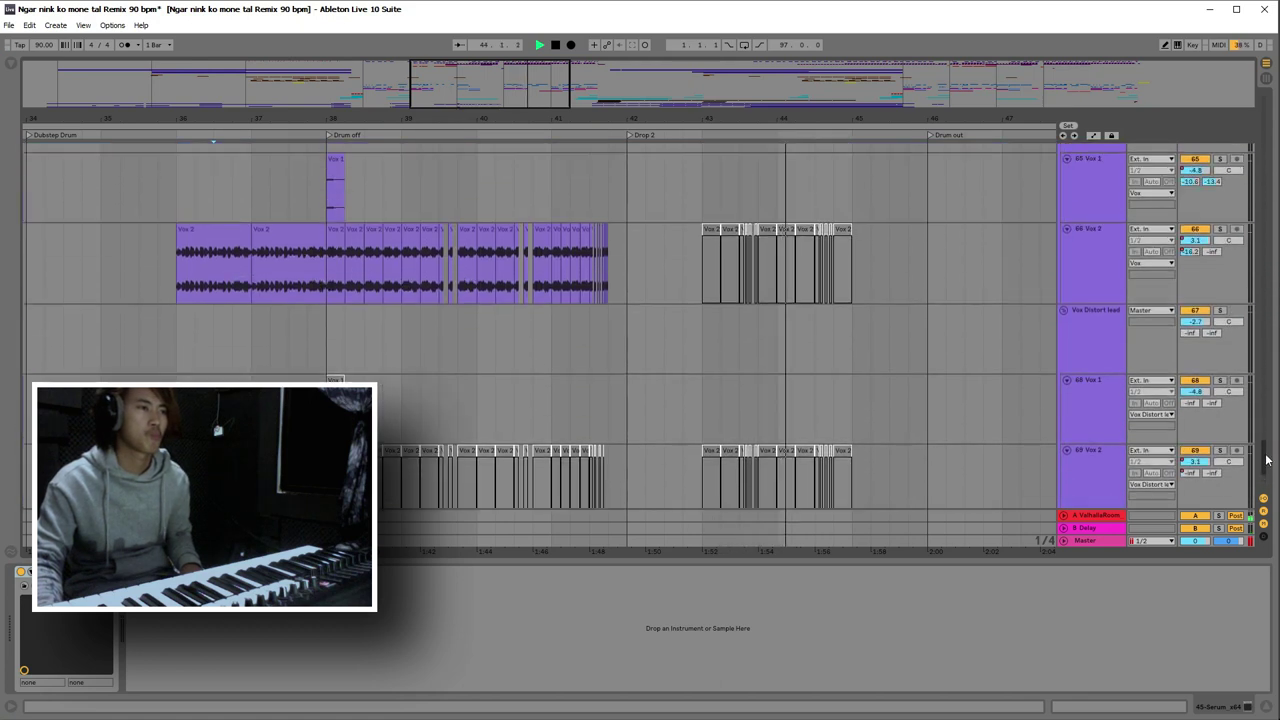
- Audition the Vox 2 chops in the full mix from bar 37.2 into the Drum off section
click(328, 290)
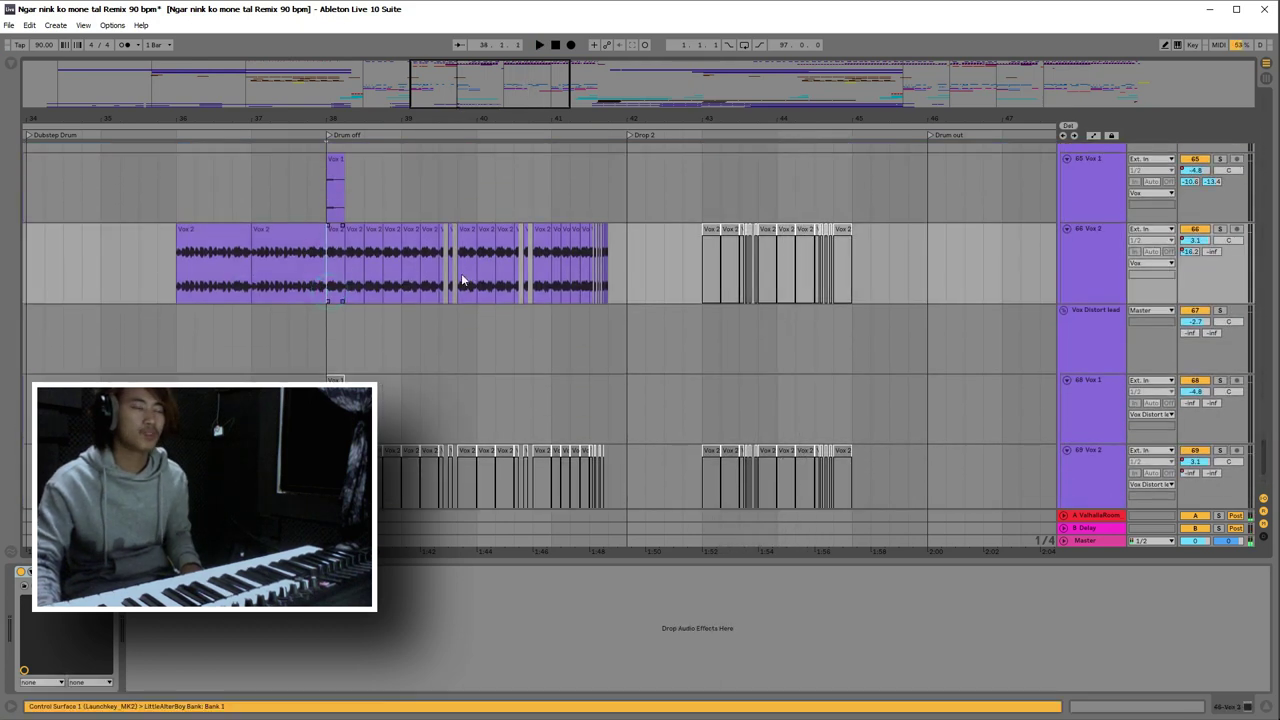
drag(325, 99, 276, 194)
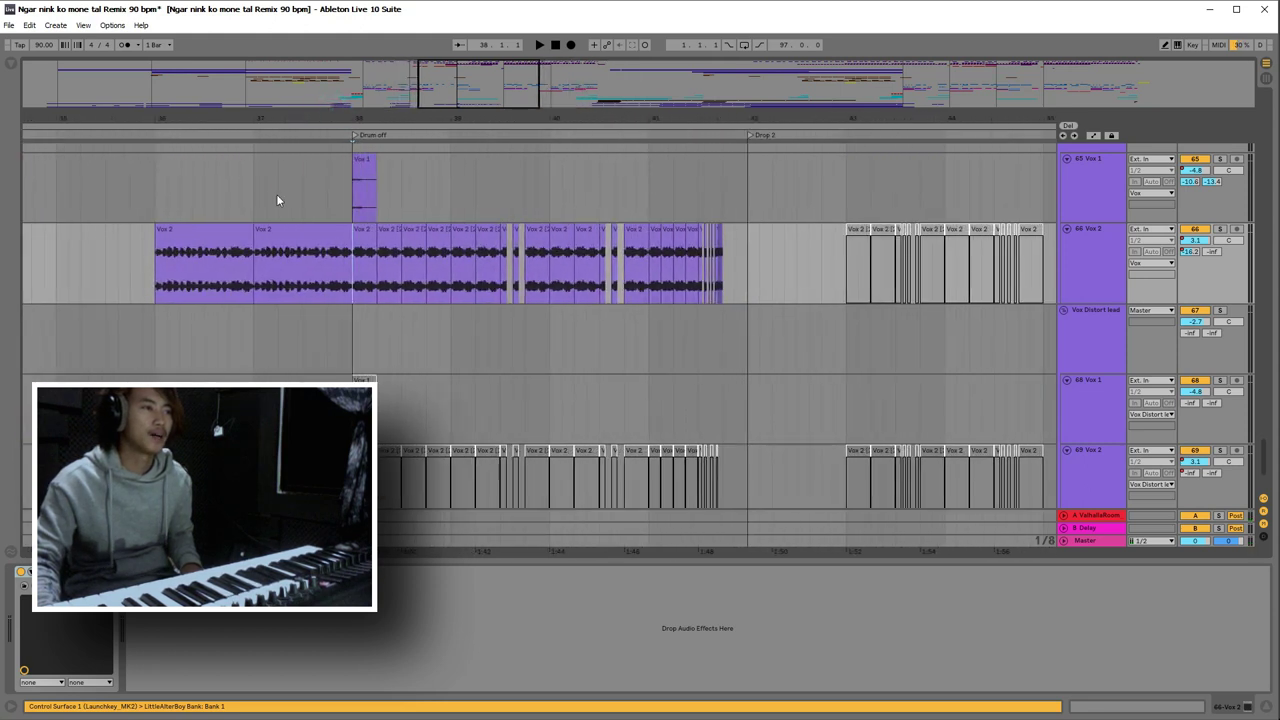
click(277, 194)
key(space)
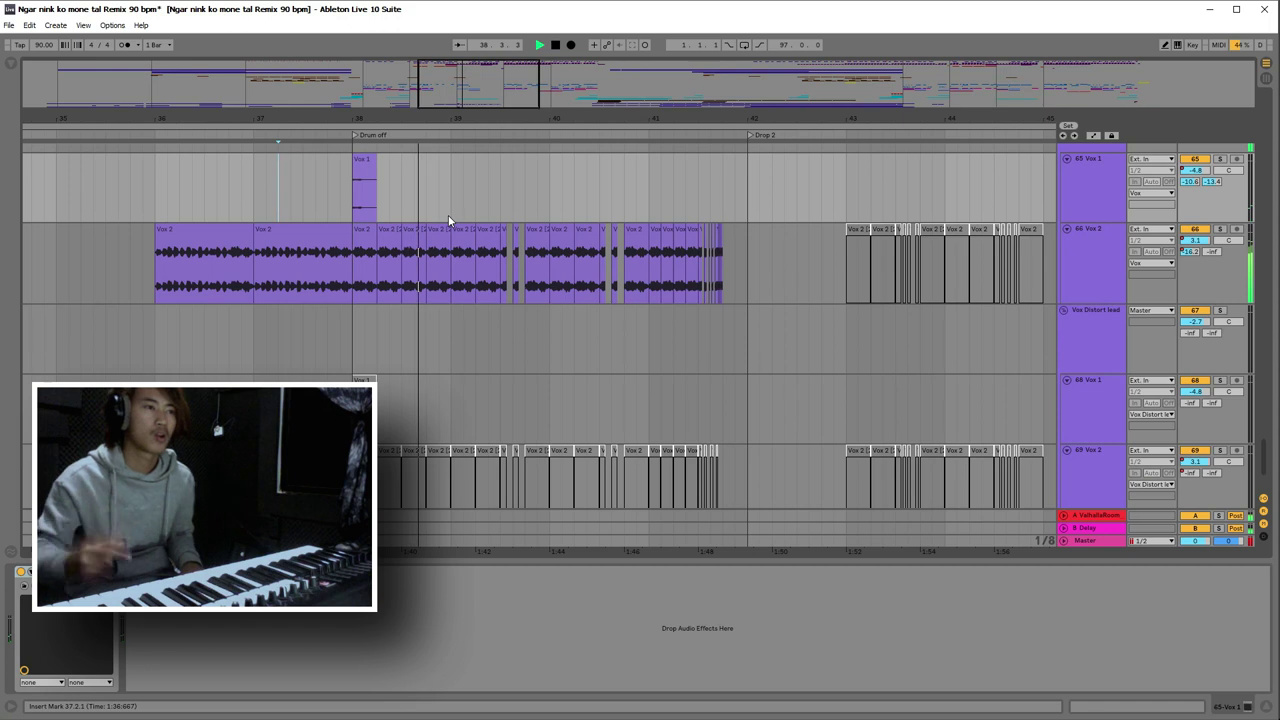
key(space)
- Solo the 66 Vox 2 track and open its second chopped clip after the Drum off marker
click(1107, 275)
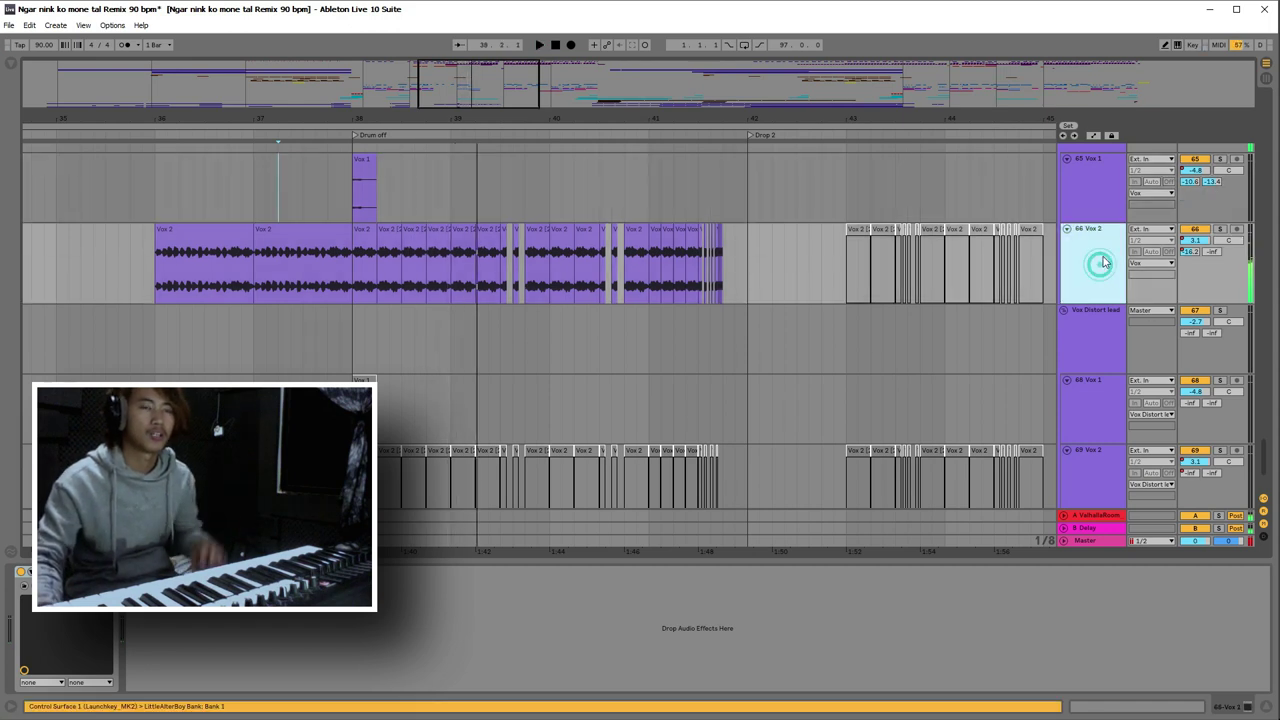
click(1220, 229)
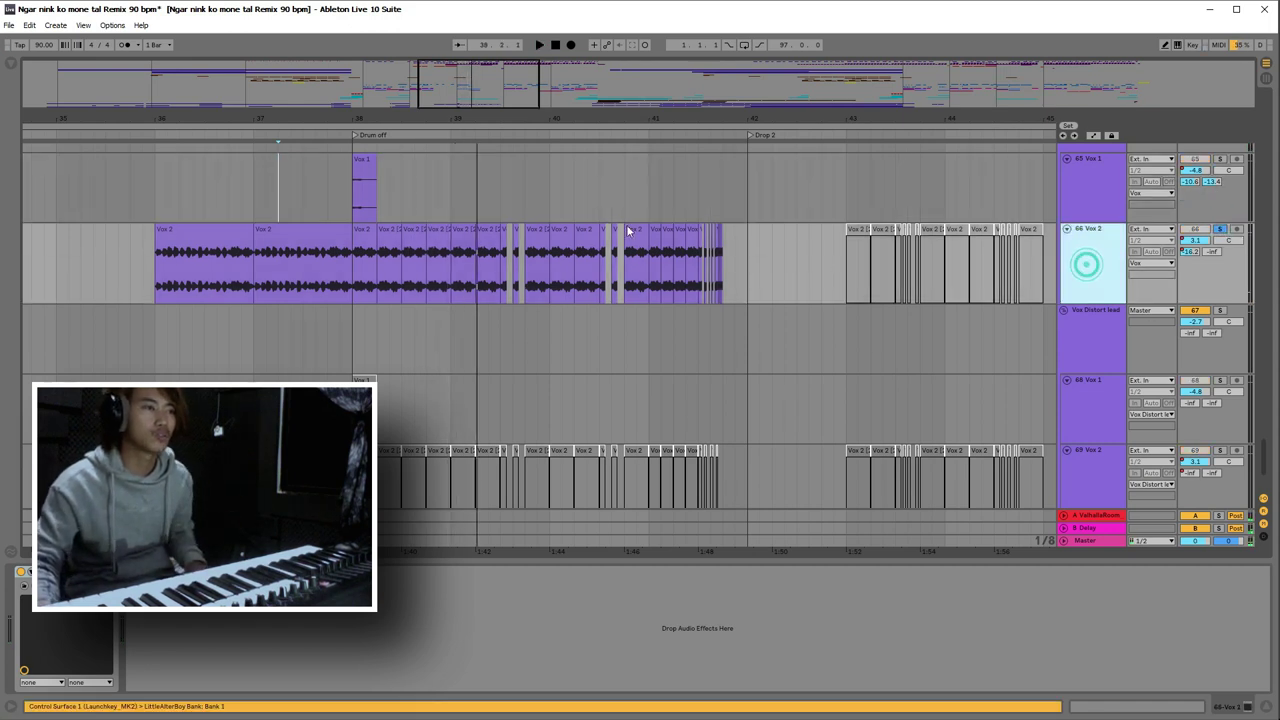
scroll(367, 114, up, 3)
click(371, 237)
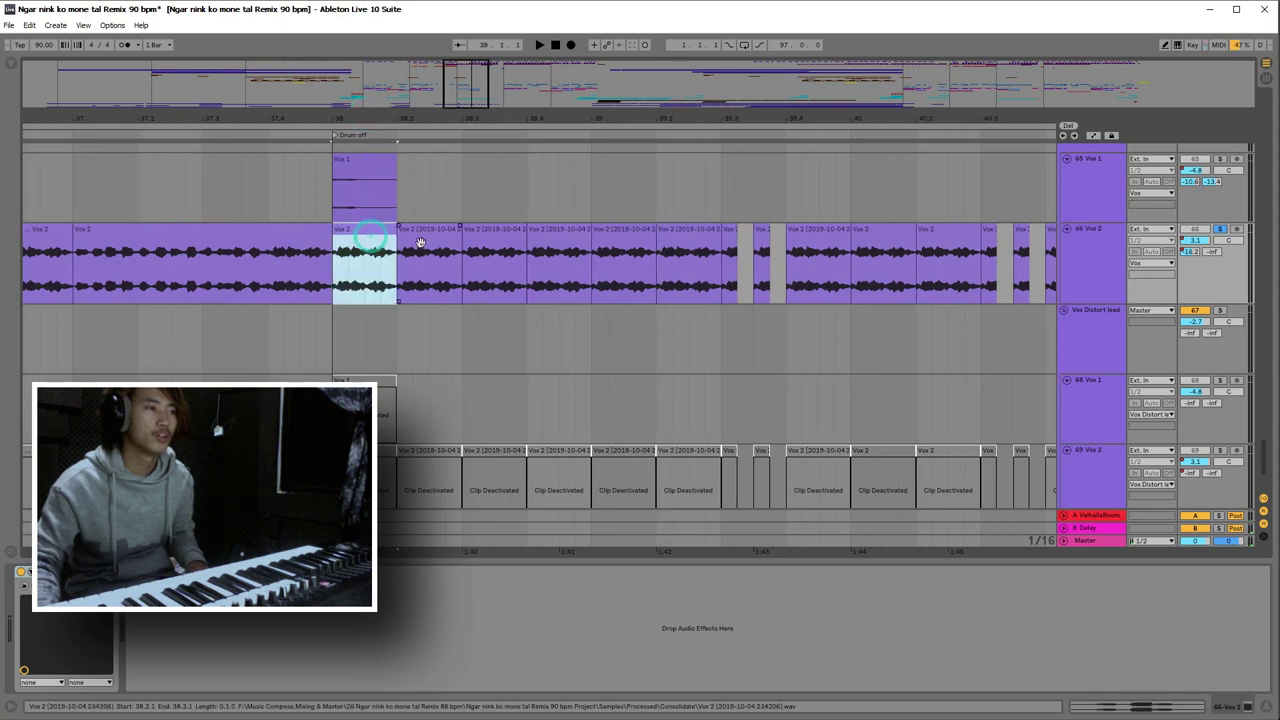
double_click(431, 237)
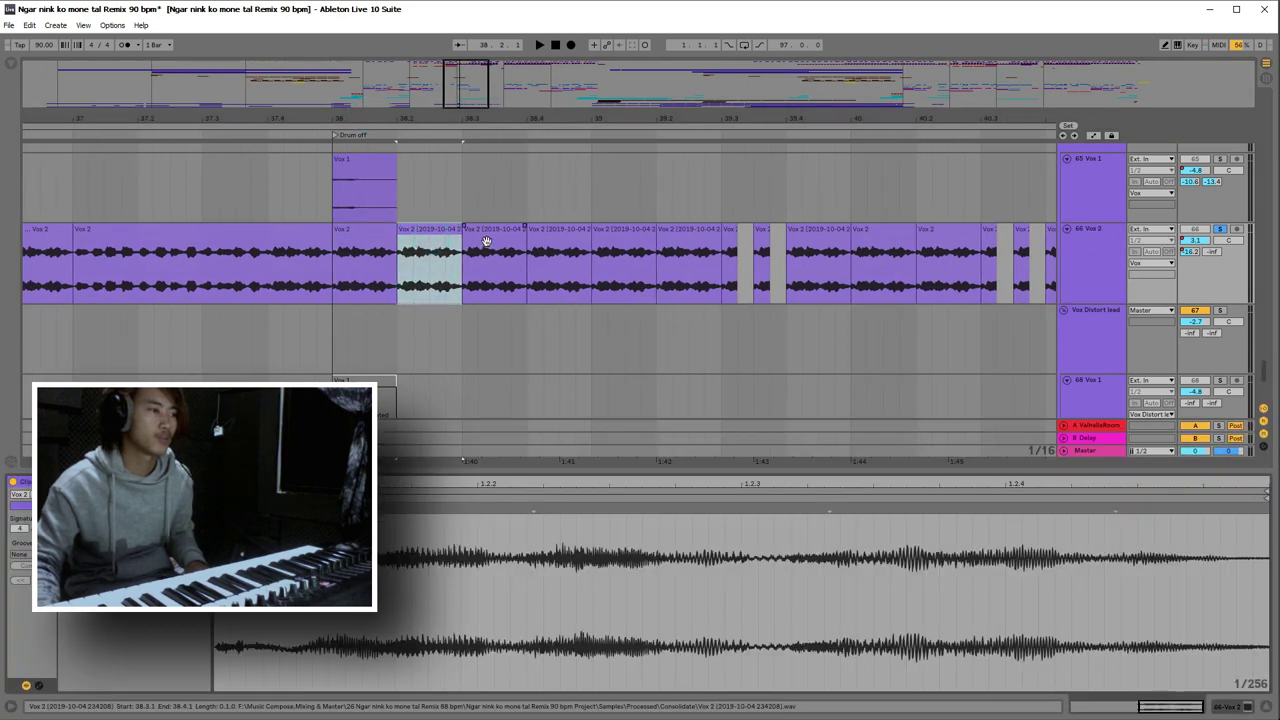
- Examine the consecutive one-beat Vox 2 chops from the Drum off marker to bar 39.3
click(486, 244)
click(620, 244)
click(688, 244)
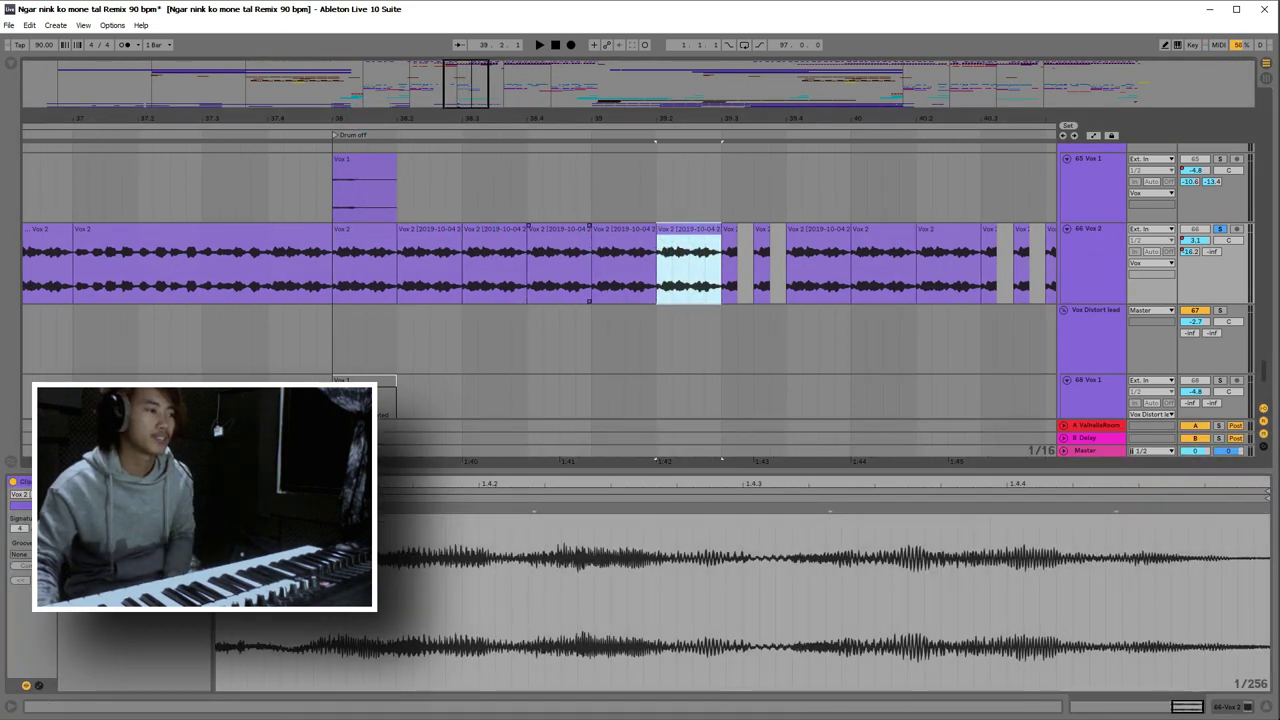
click(371, 252)
click(420, 252)
click(479, 253)
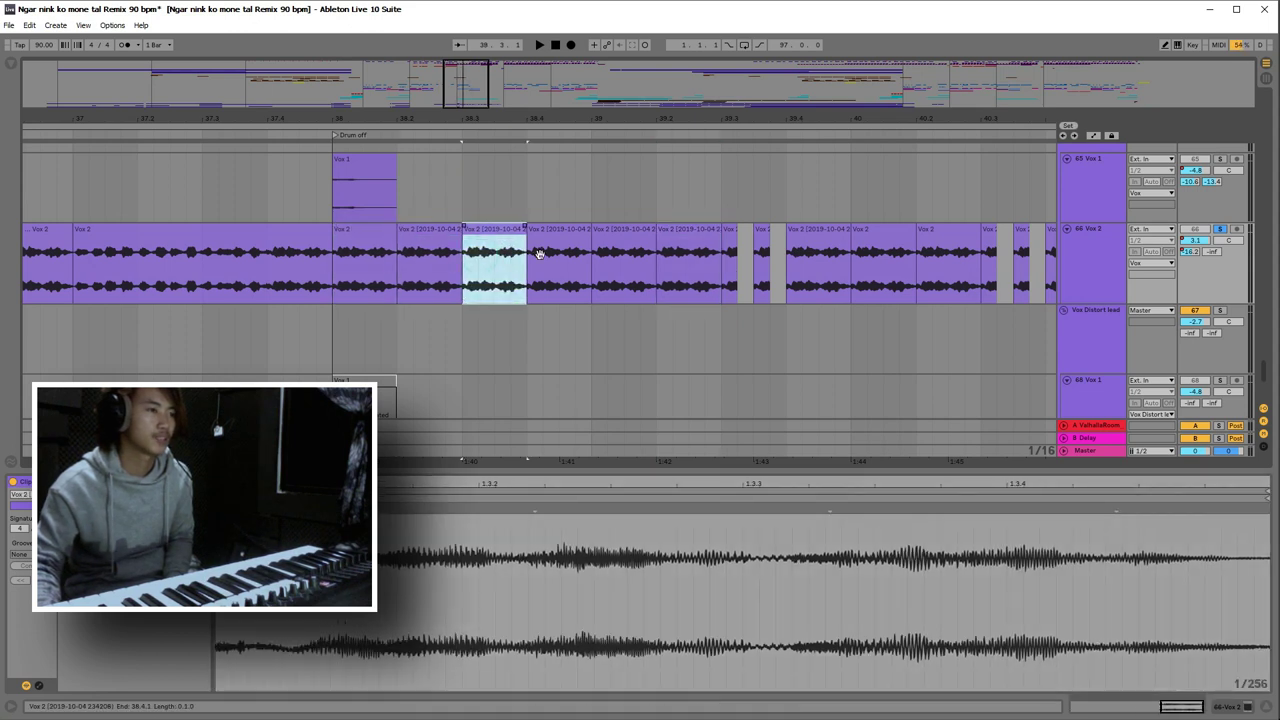
click(558, 253)
click(628, 250)
click(688, 250)
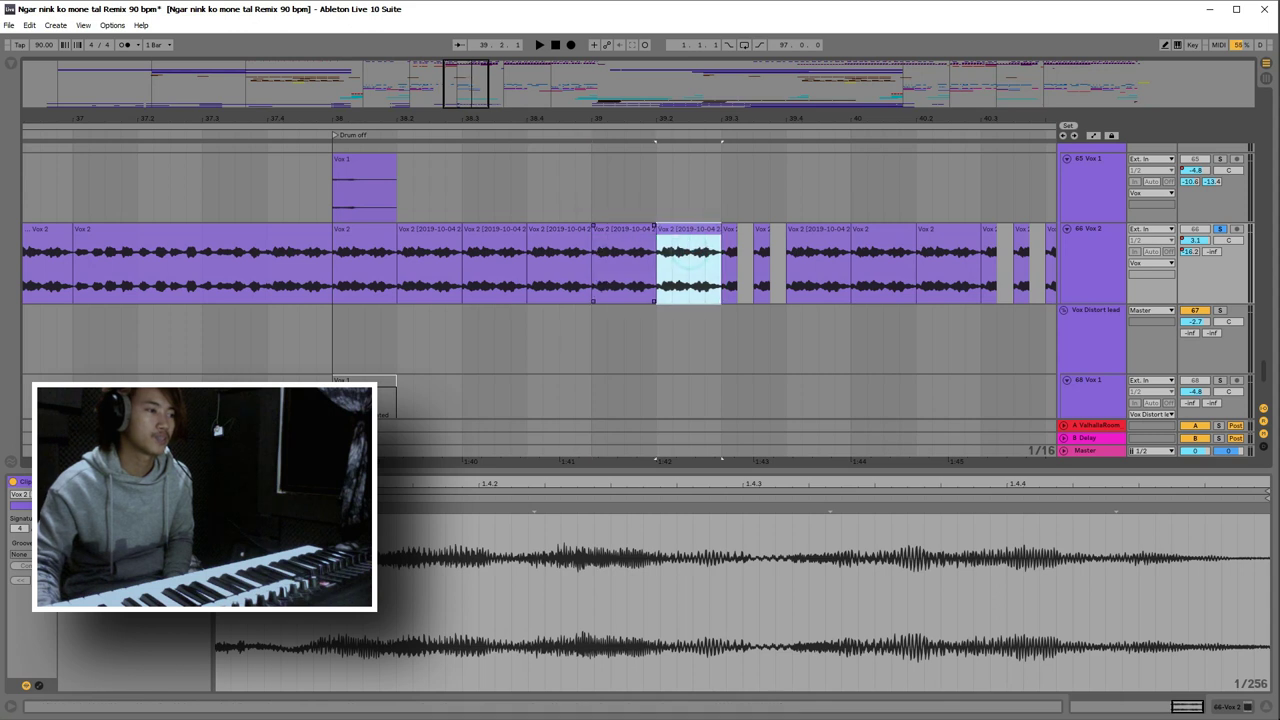
- Place the insert marker at bar 36 on 66 Vox 2 and display the Vox group's effect chain
drag(652, 95, 508, 288)
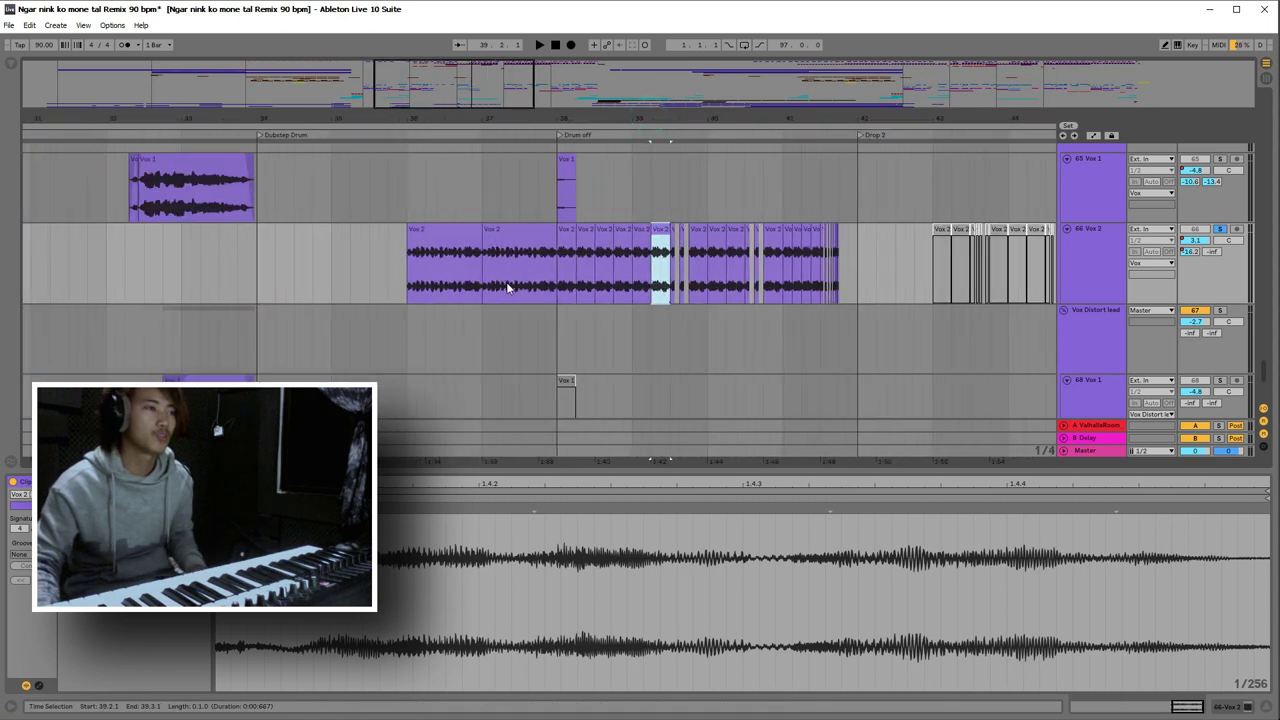
click(408, 290)
click(1095, 259)
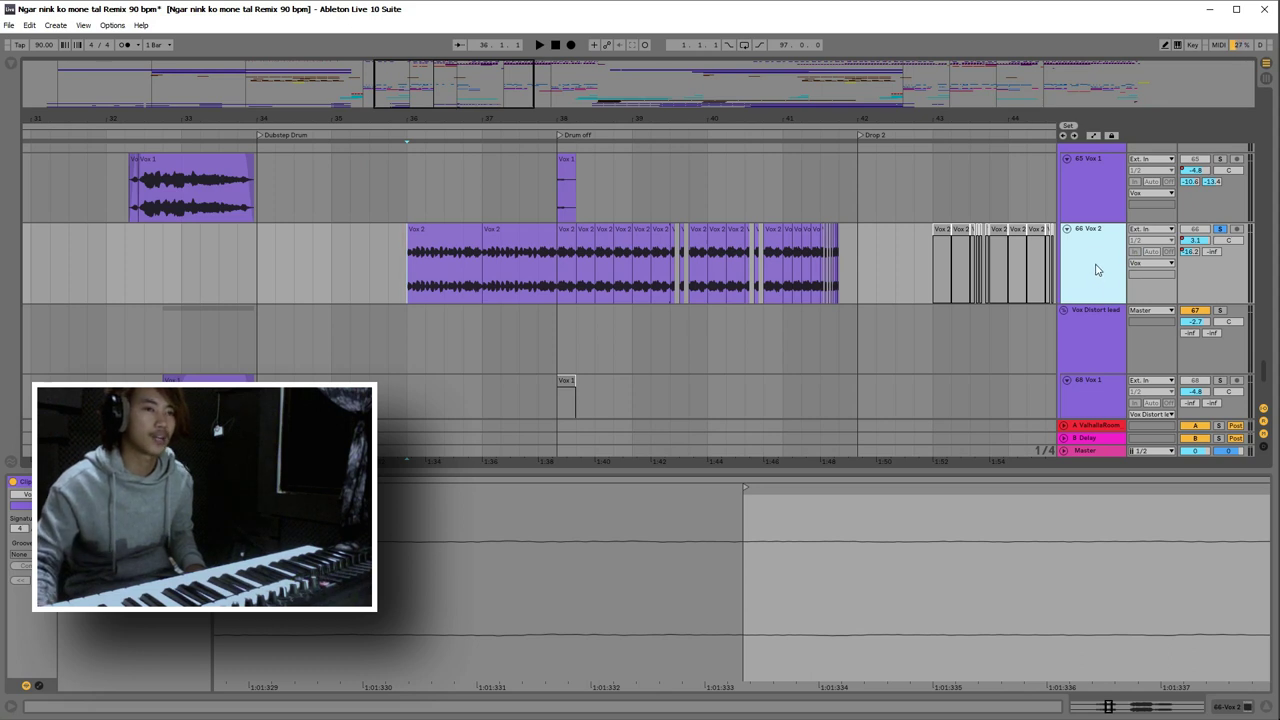
click(1090, 205)
scroll(1092, 210, up, 1)
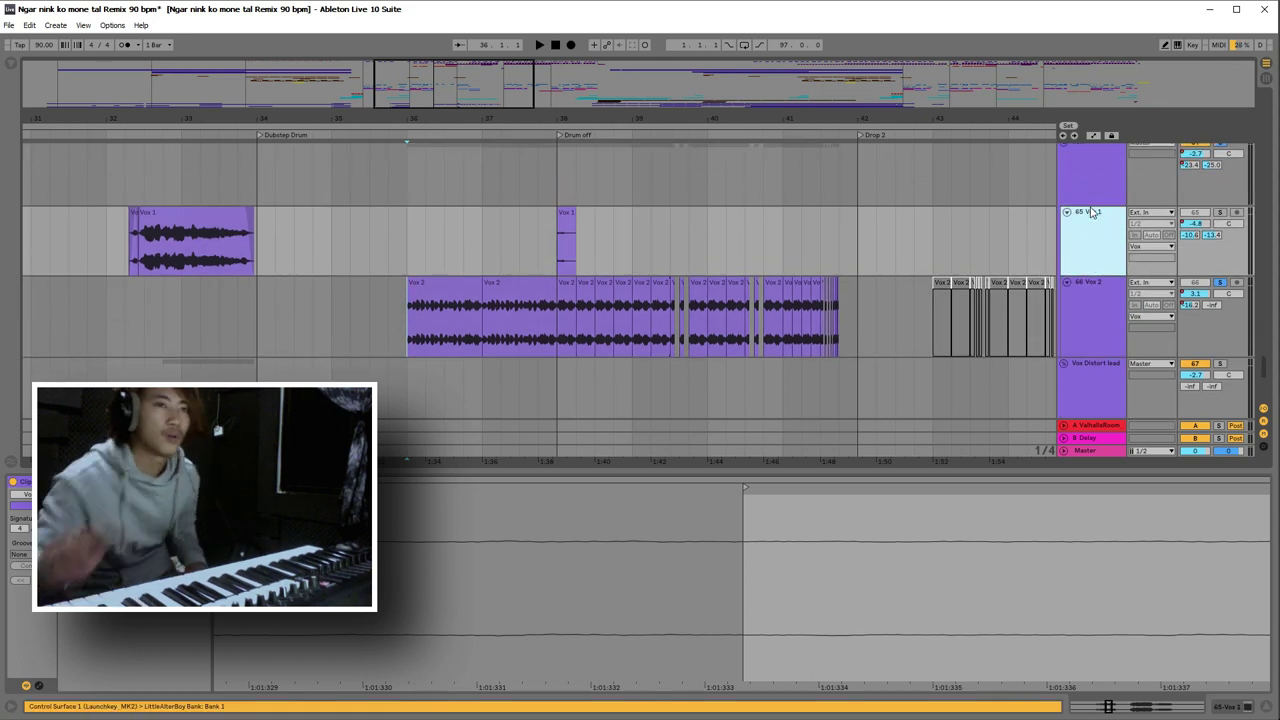
click(1095, 170)
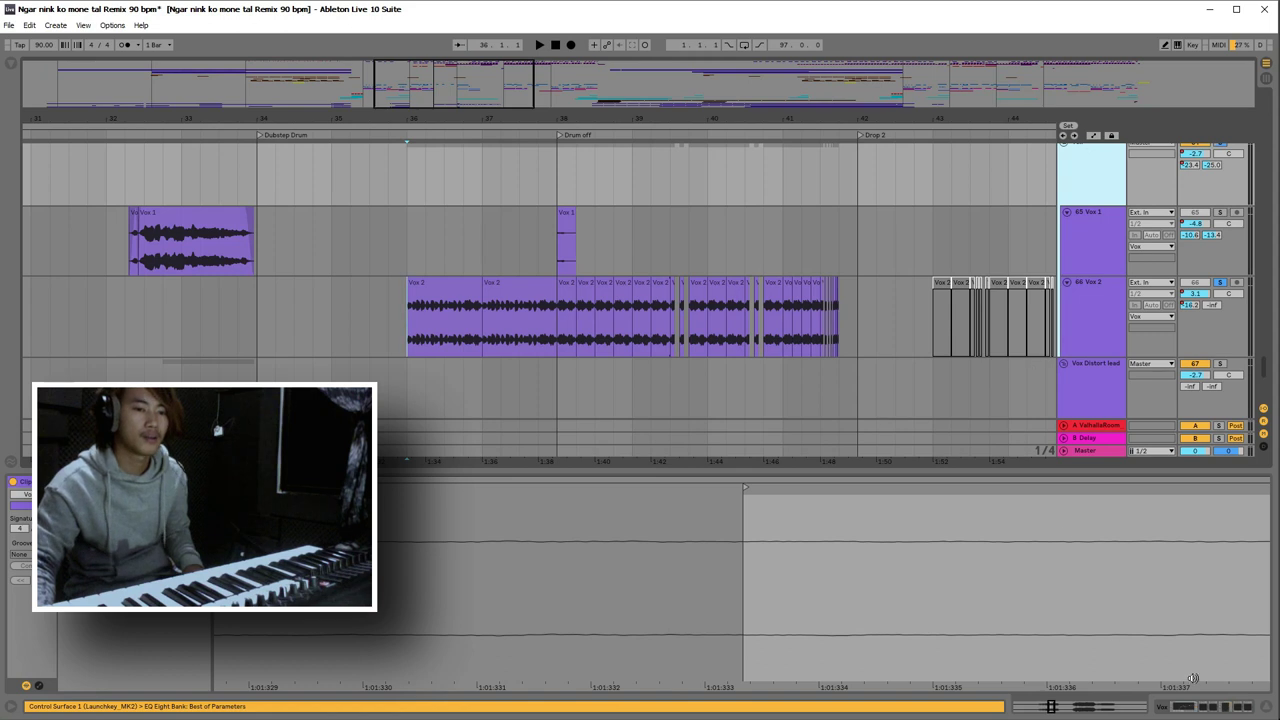
click(1199, 707)
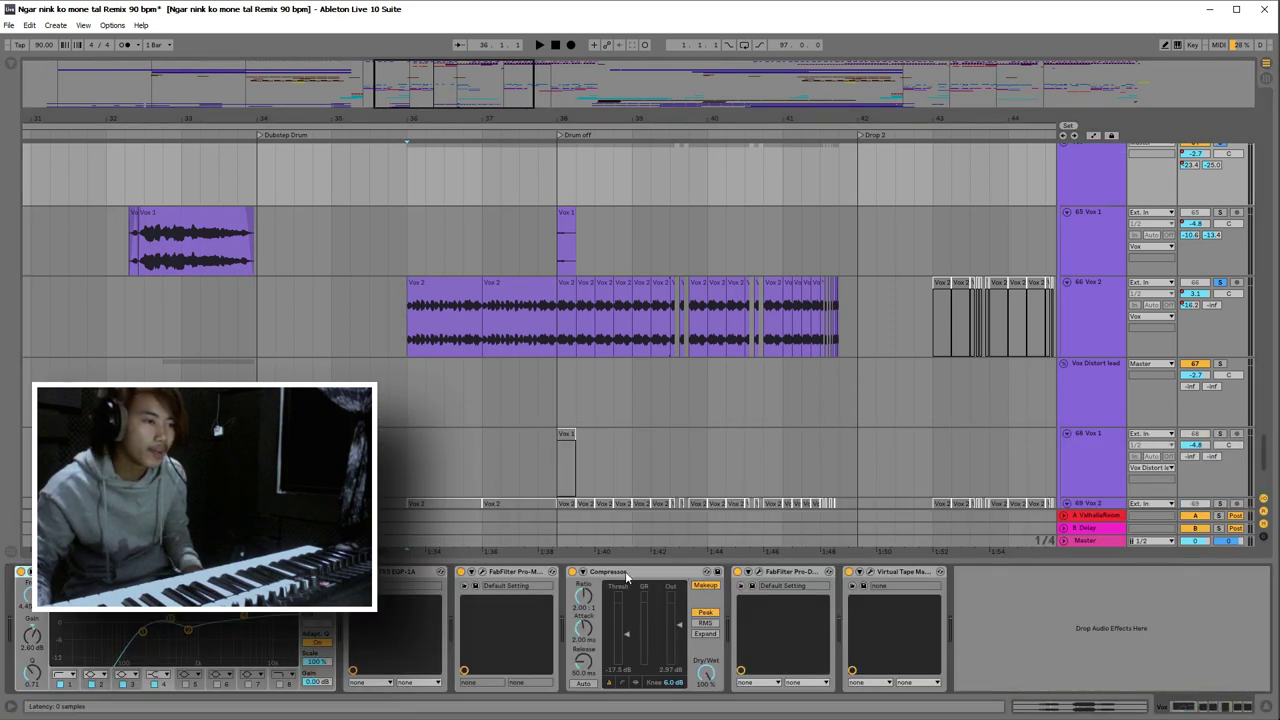
- Open the LittleAlterBoy plug-in on 66 Vox 2 and move its window below the track's clips
scroll(1090, 340, up, 2)
click(1086, 353)
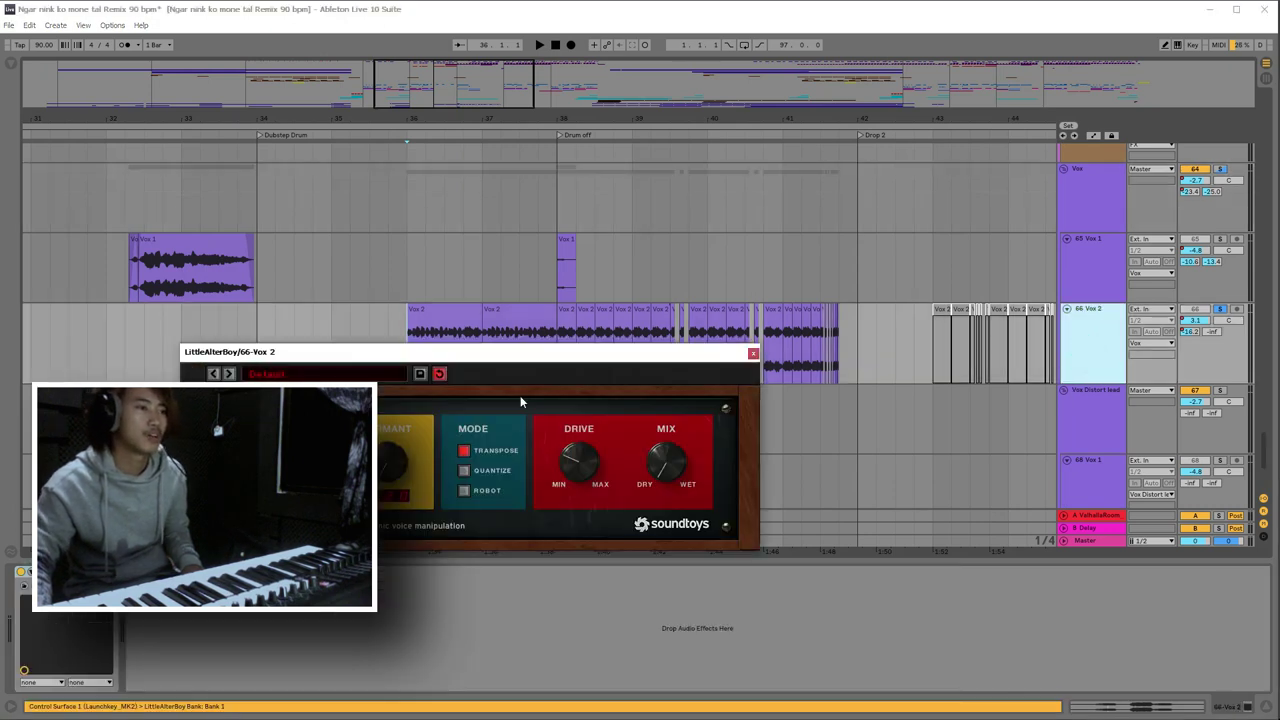
drag(534, 355, 524, 423)
click(1080, 338)
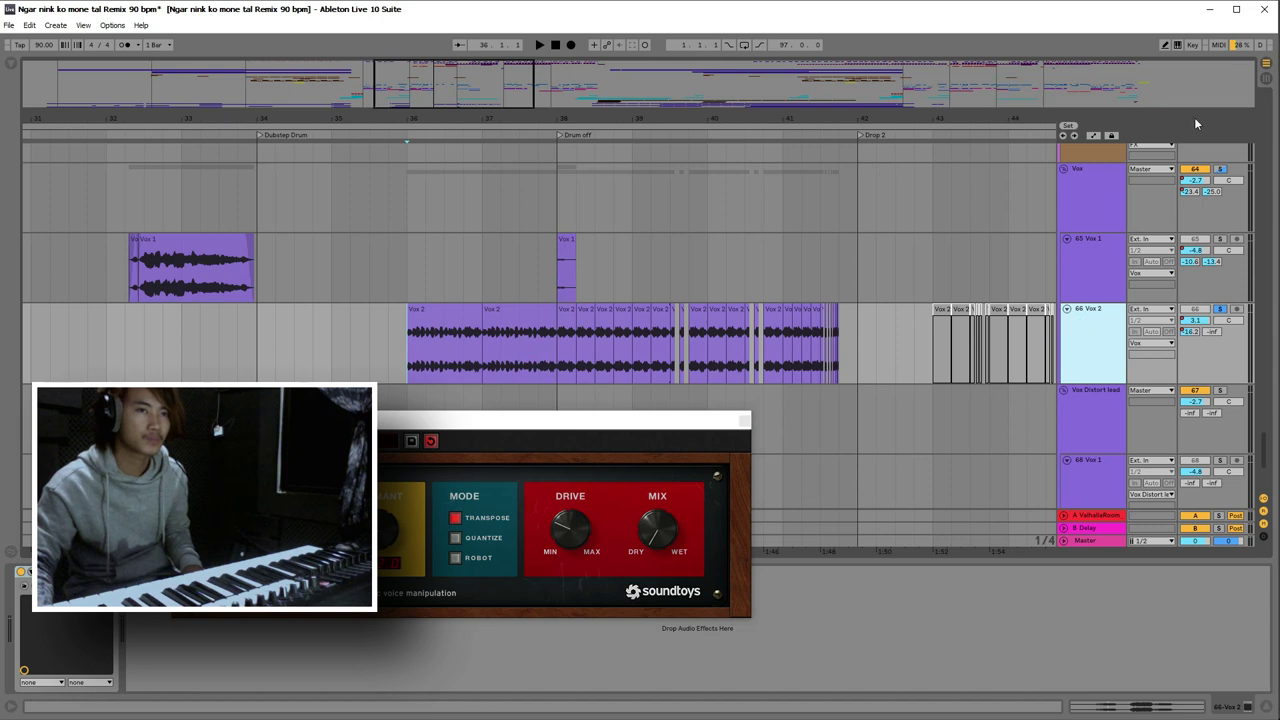
- Show the automation lanes and play the soloed vocal from bar 36 to audition its LittleAlterBoy Mix automation
key(a)
key(space)
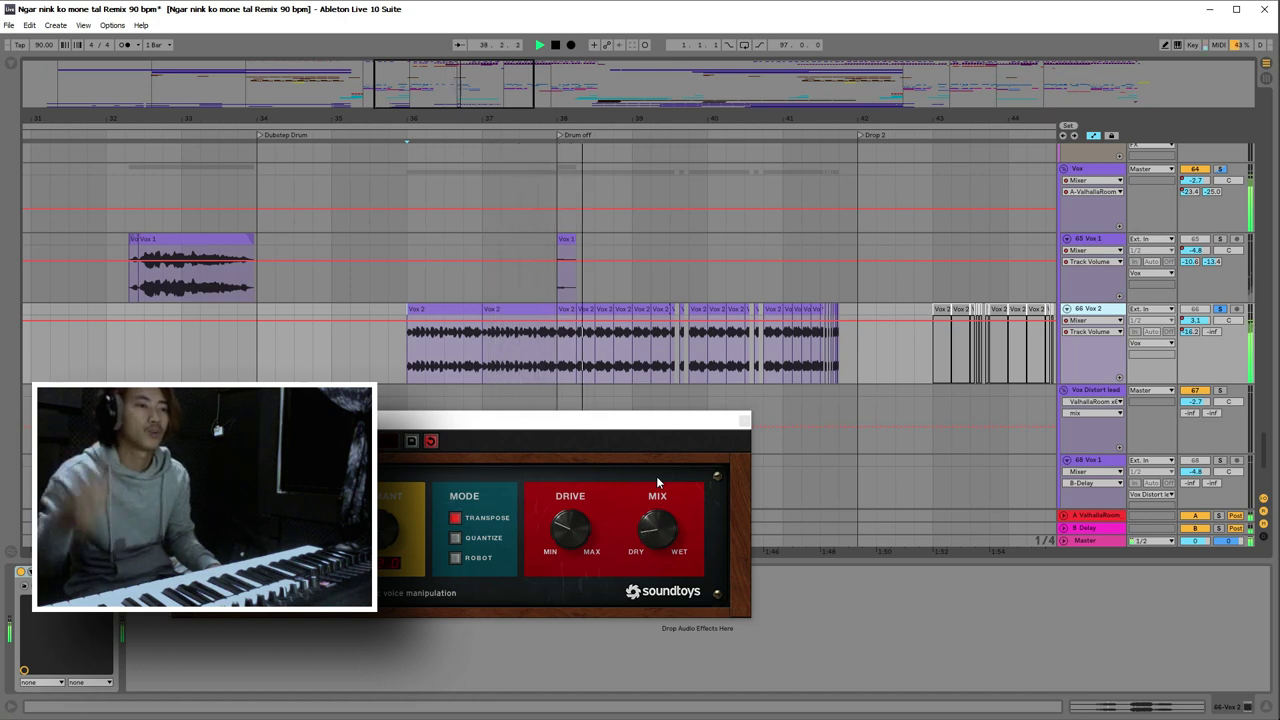
drag(647, 430, 320, 378)
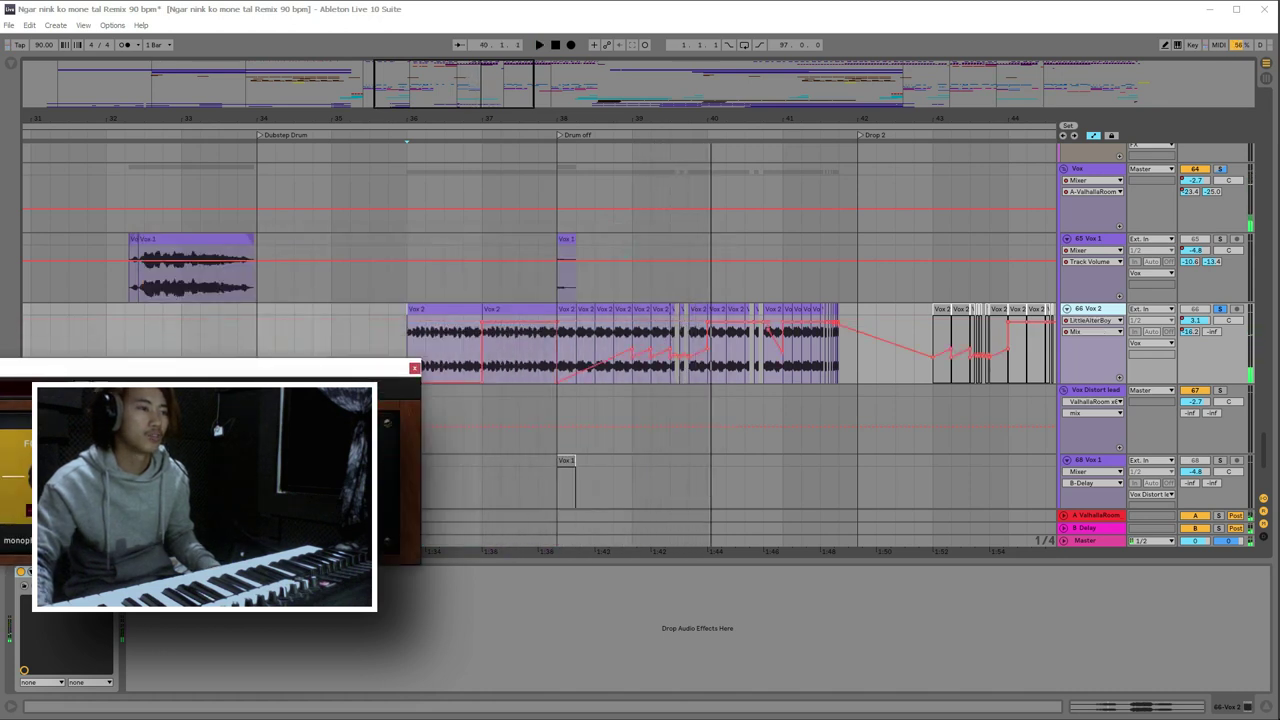
drag(343, 370, 273, 324)
key(space)
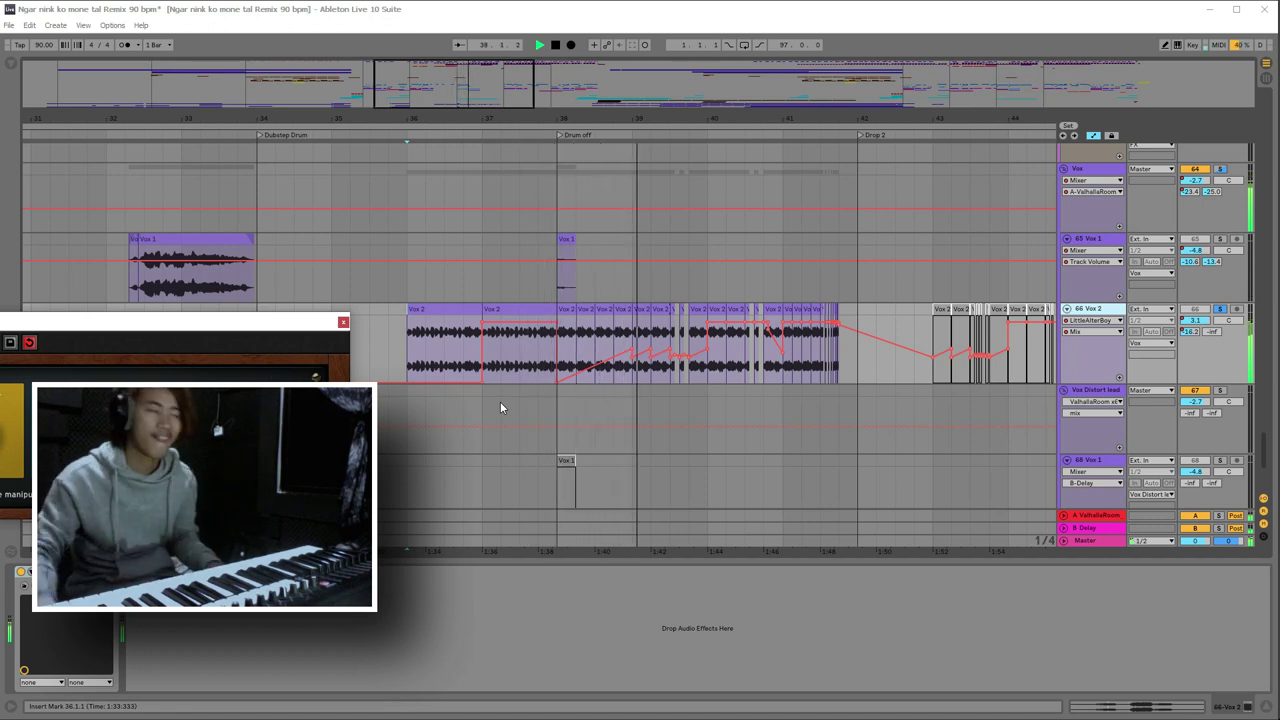
- Close LittleAlterBoy, turn off the solo on 66 Vox 2 and replay the full mix from bar 36
click(343, 323)
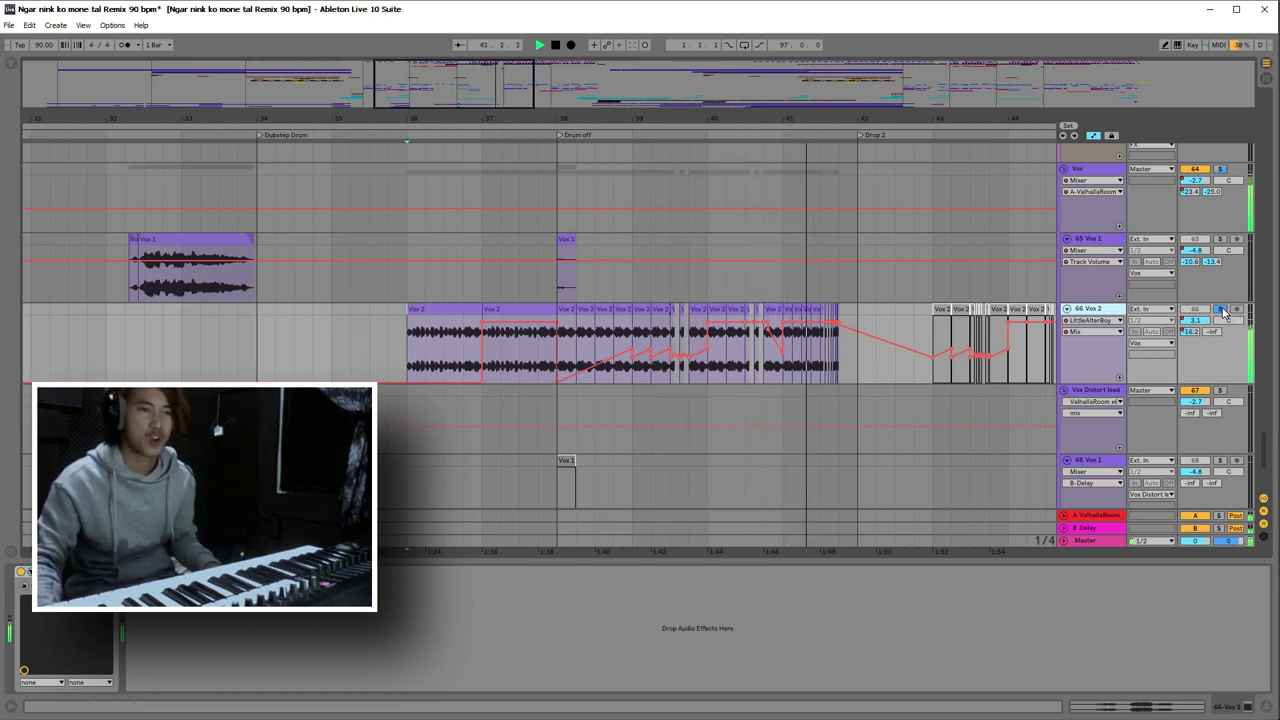
key(space)
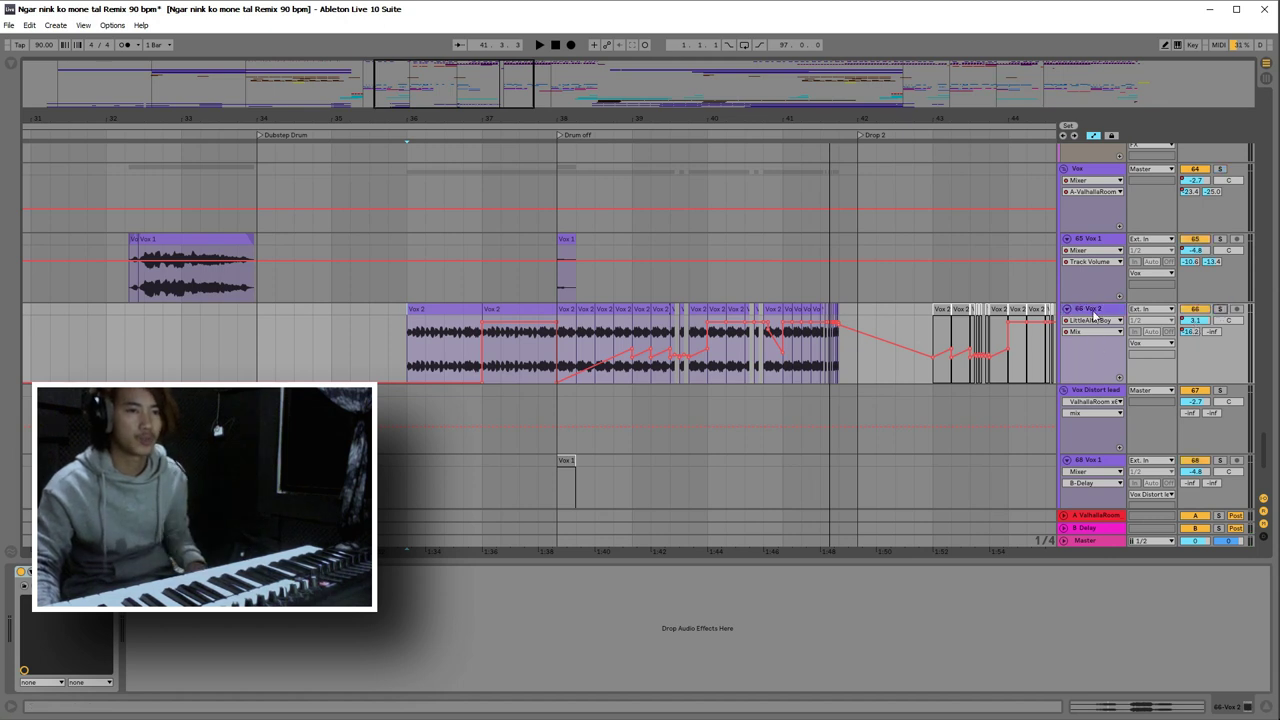
key(space)
drag(640, 105, 580, 171)
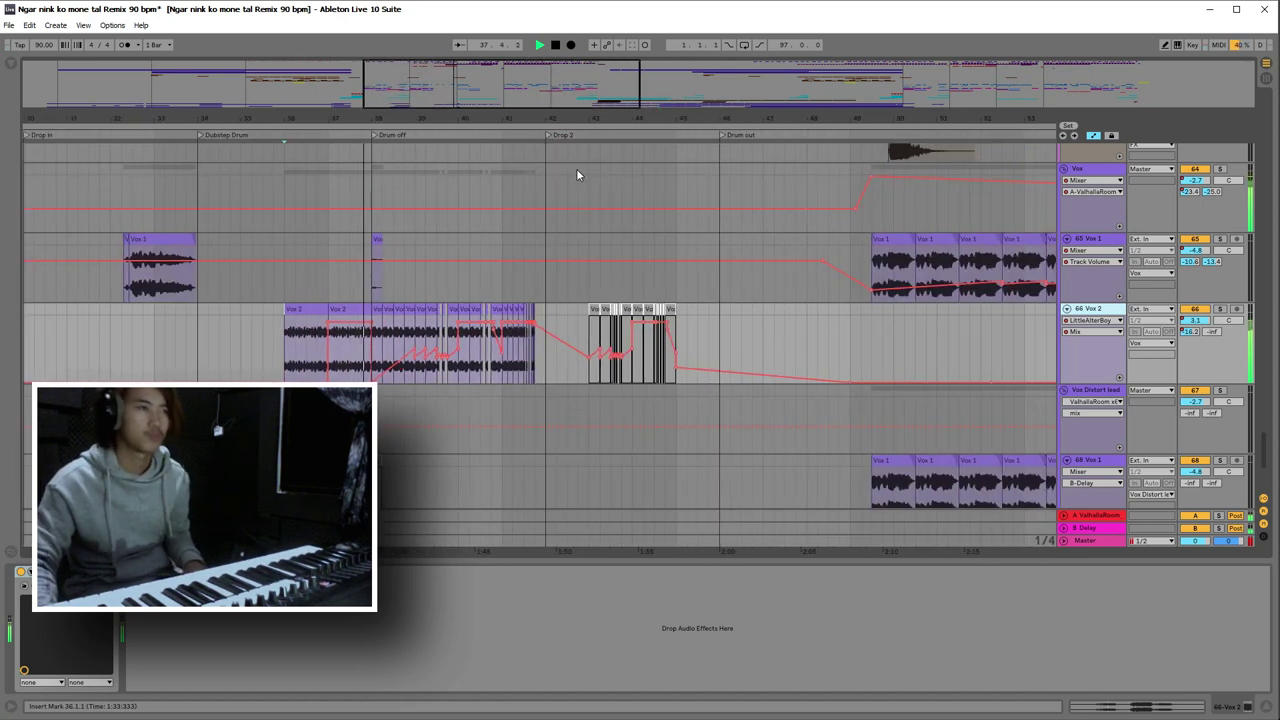
- Look over the Vox tracks' clips and automation across the arrangement while playback runs through Drop 2
click(561, 117)
drag(561, 117, 561, 106)
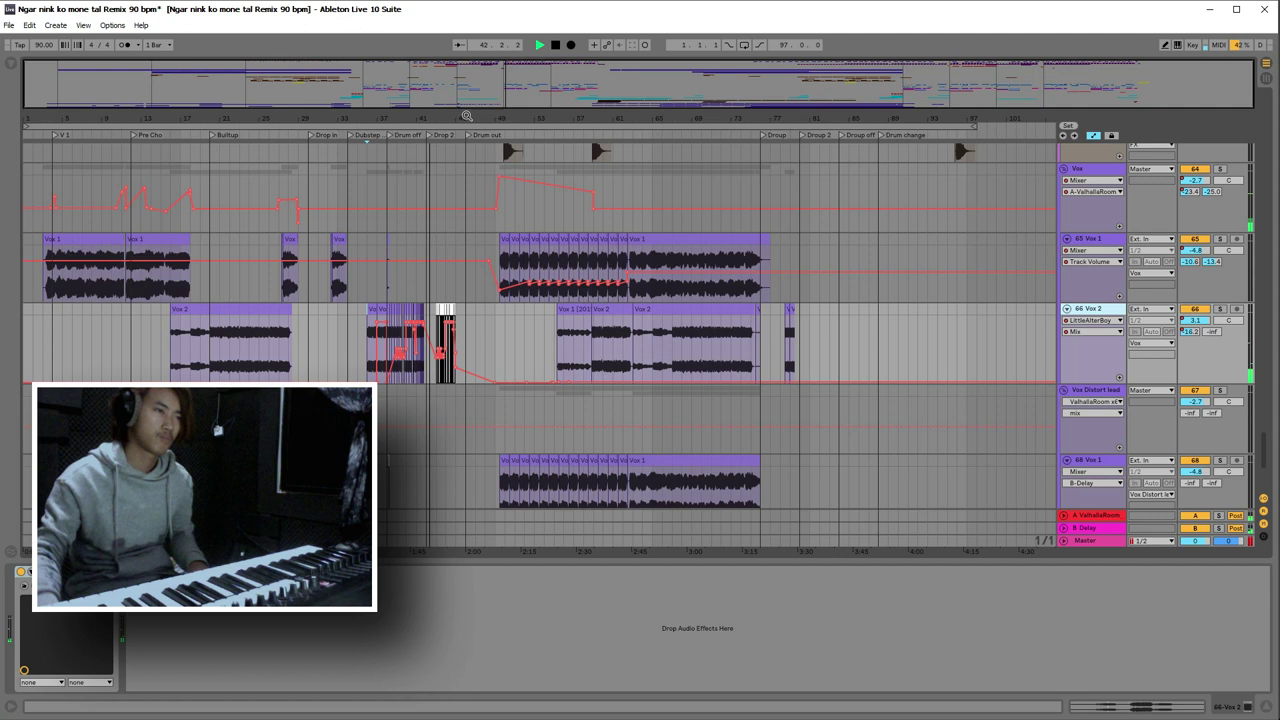
drag(519, 110, 557, 238)
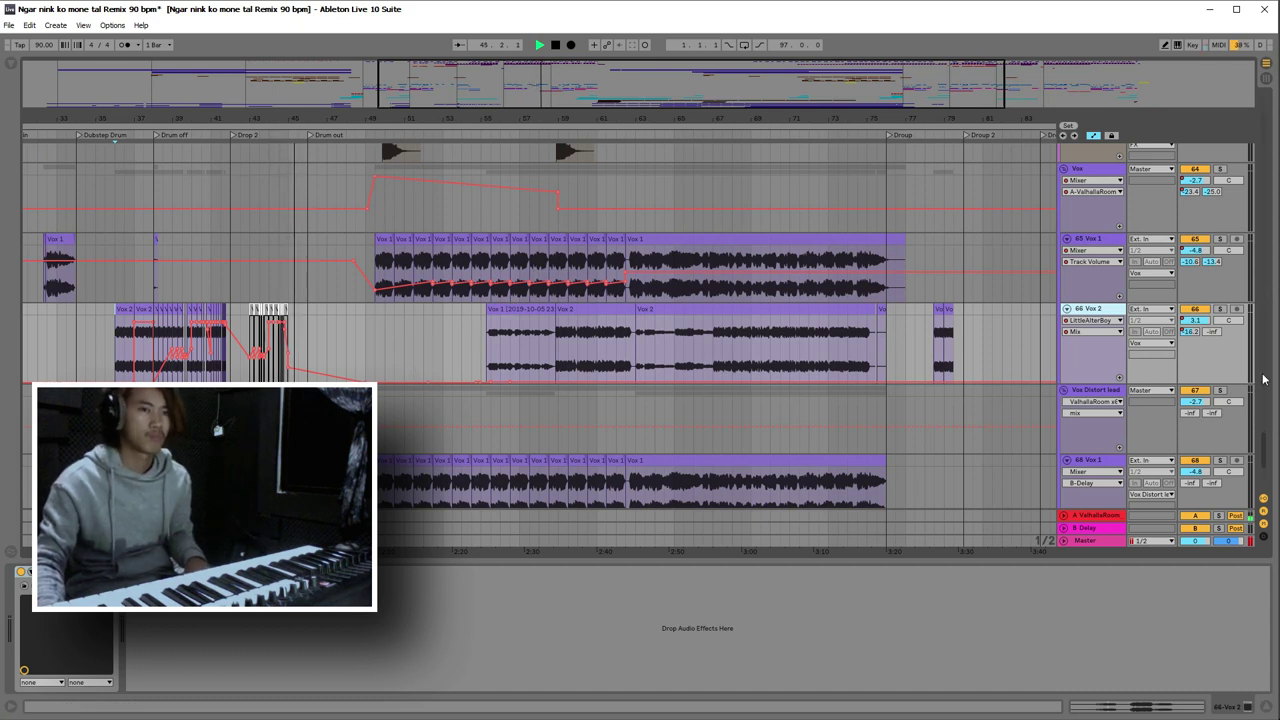
- Look over the tracks from the Vox group up to Serum and back down to the FX group during playback
scroll(1262, 380, up, 10)
drag(1262, 386, 1271, 315)
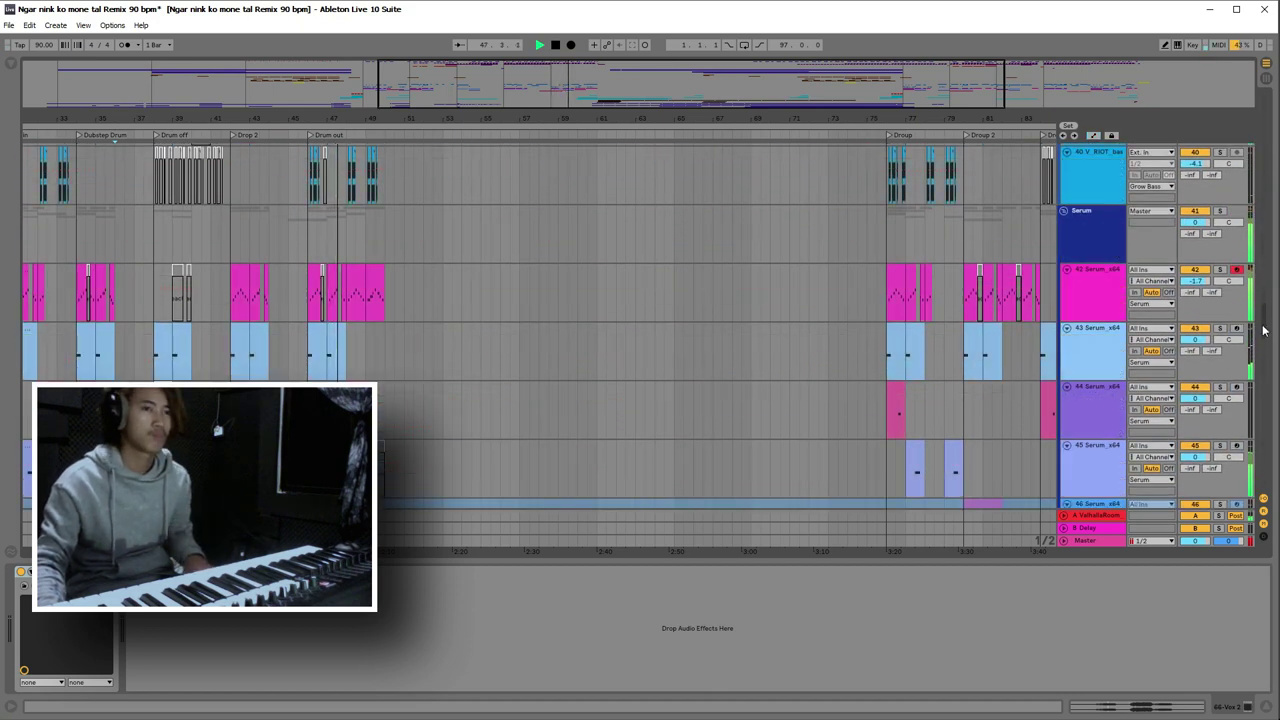
mouse_move(1259, 328)
mouse_down()
mouse_move(1268, 345)
mouse_move(1264, 305)
mouse_move(1252, 450)
mouse_up()
key(minus)
key(minus)
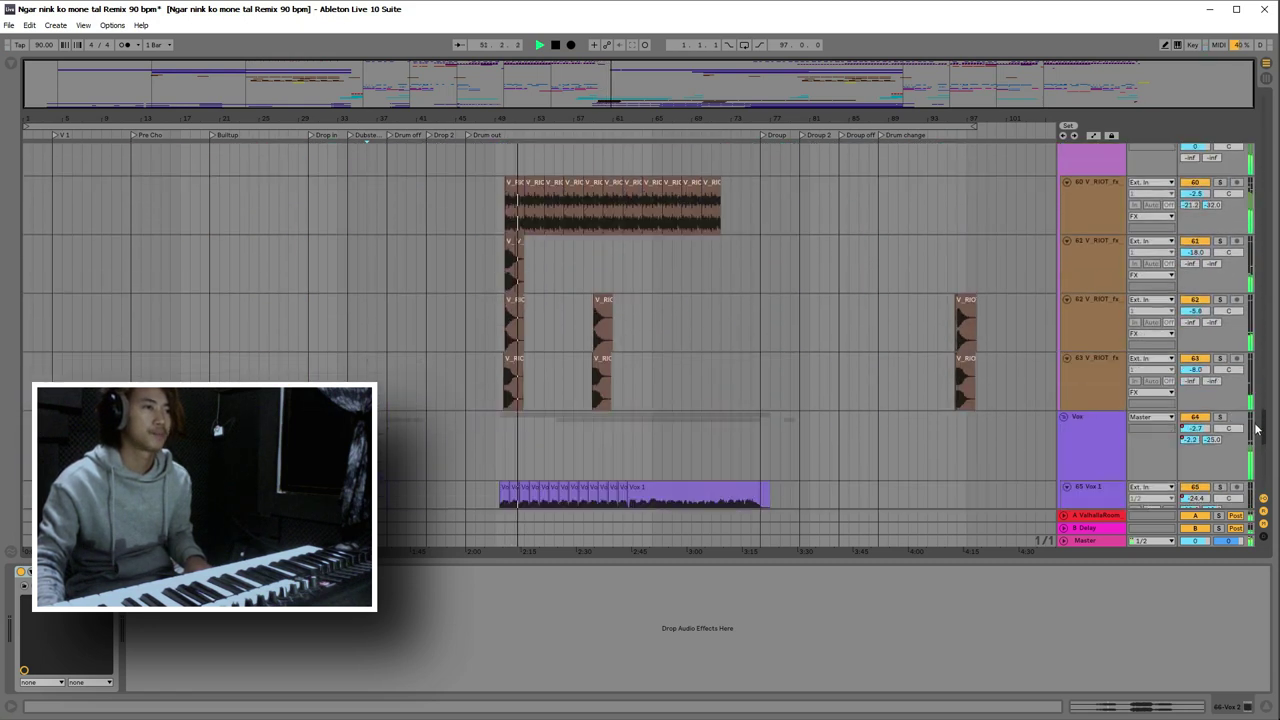
scroll(594, 133, up, 1)
- Audition the clock-ticking loop and impact clips in the FX group from just before bar 50
click(574, 113)
drag(574, 113, 640, 240)
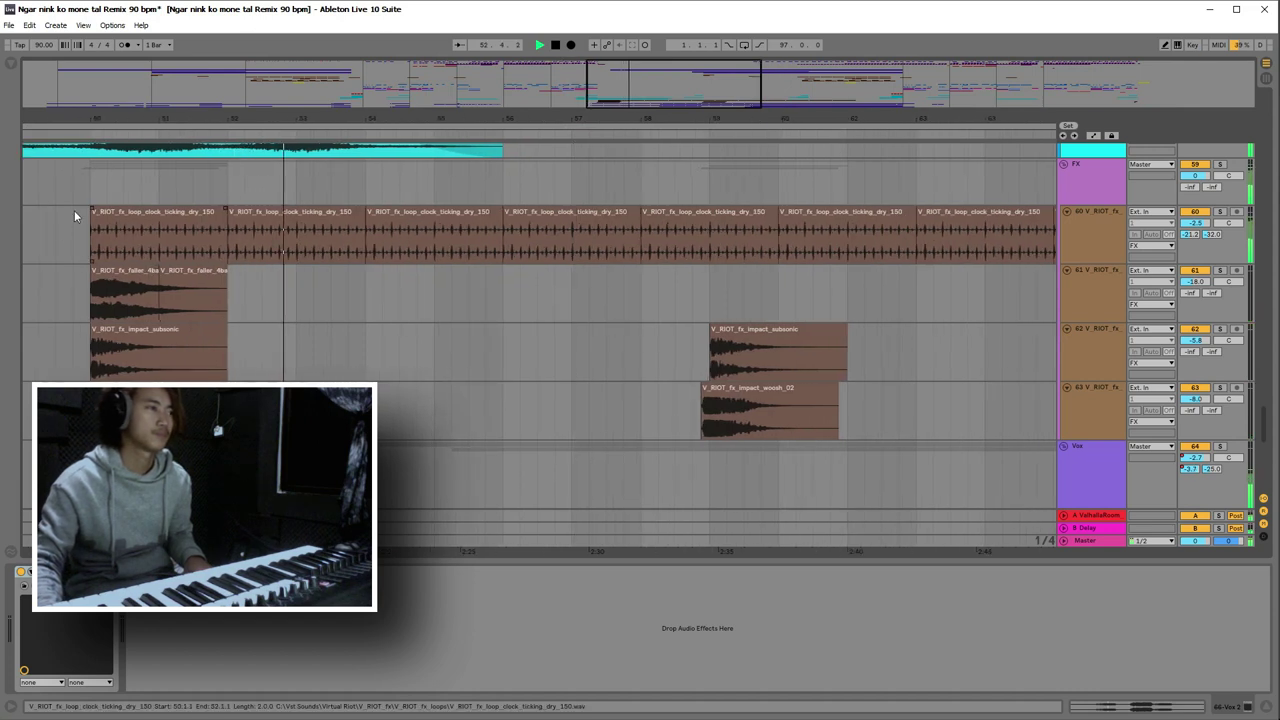
click(56, 233)
key(space)
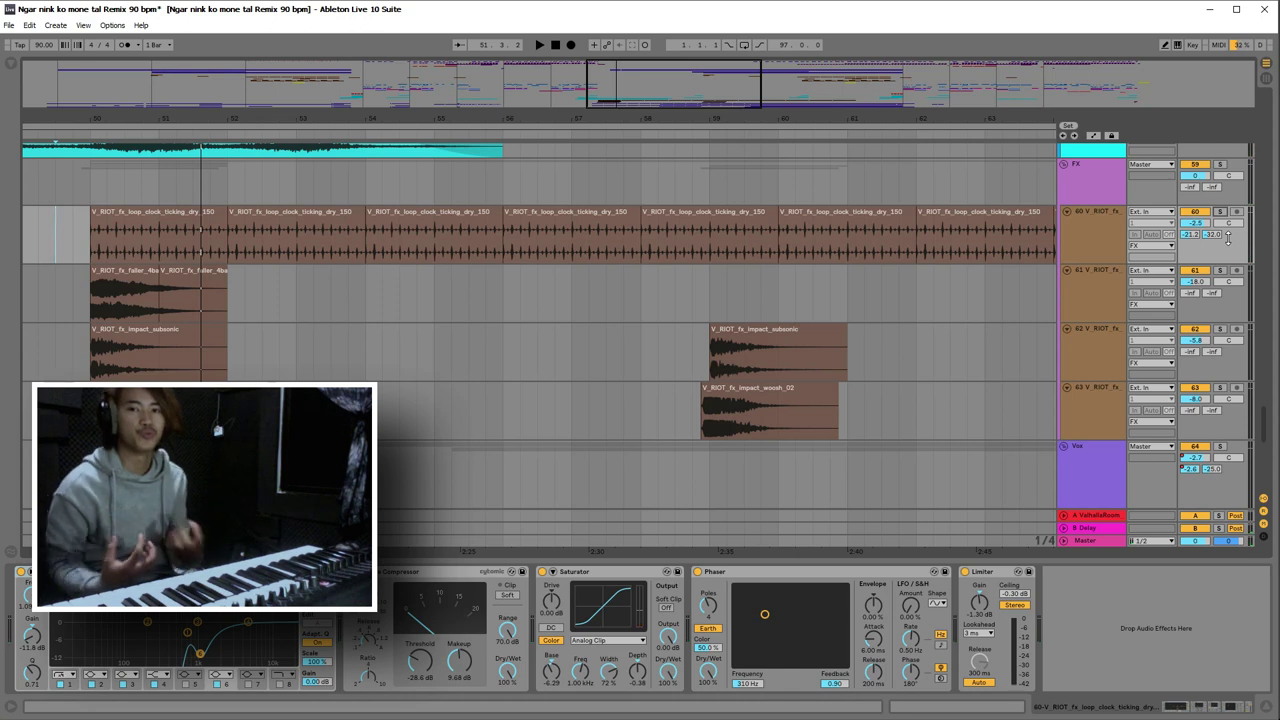
key(space)
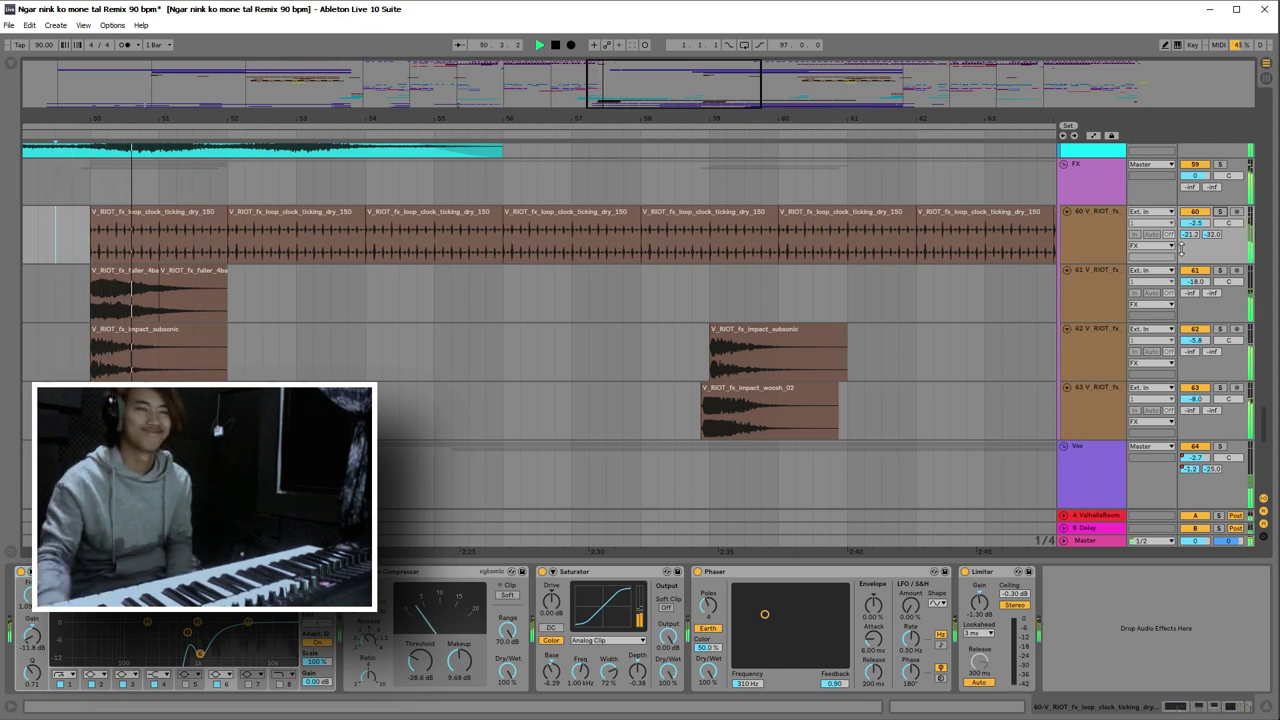
- Audition 65 Vox 1 and the distorted 68 Vox 1 soloed, and turn the solos off to return to the full mix
scroll(942, 358, down, 4)
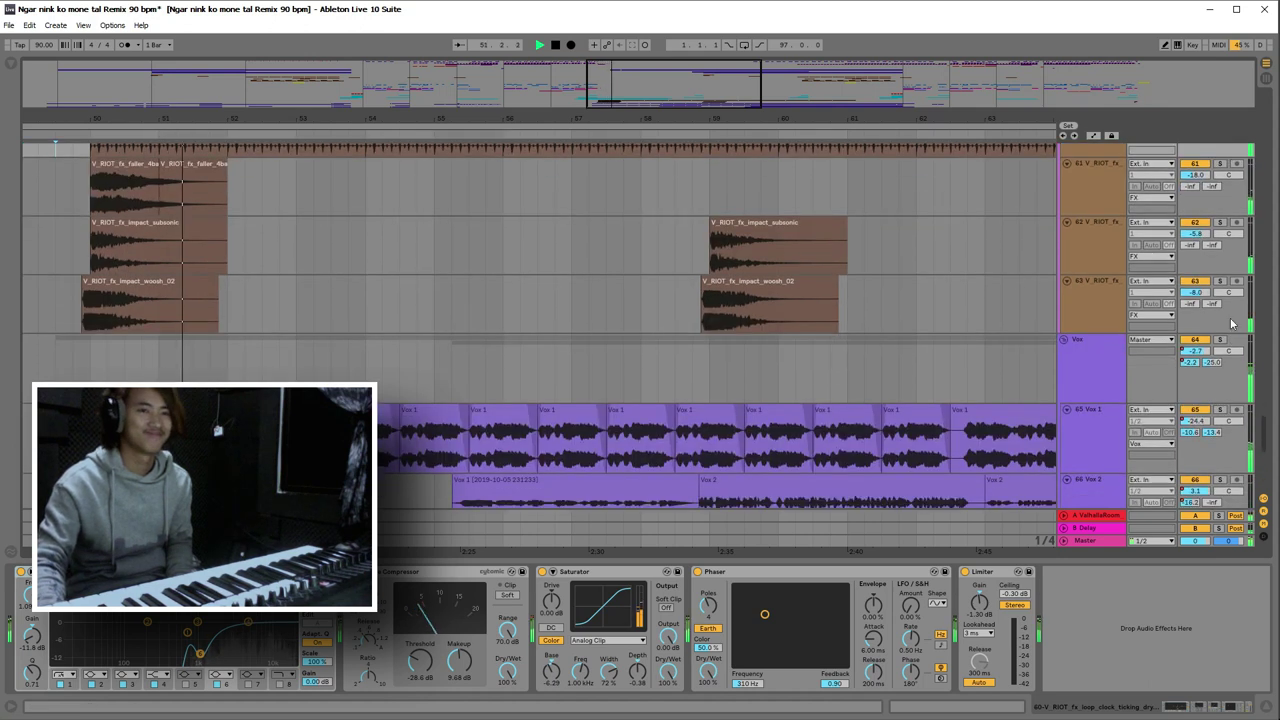
drag(1260, 410, 1264, 440)
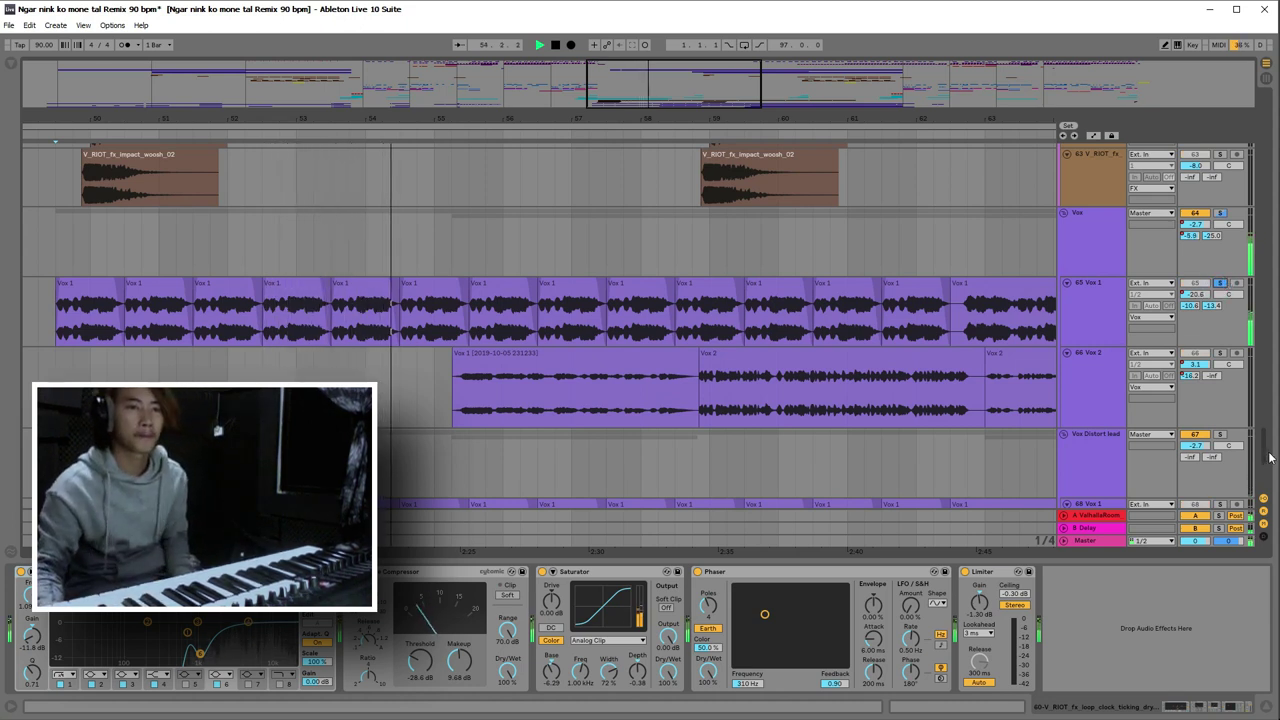
drag(1270, 457, 1270, 485)
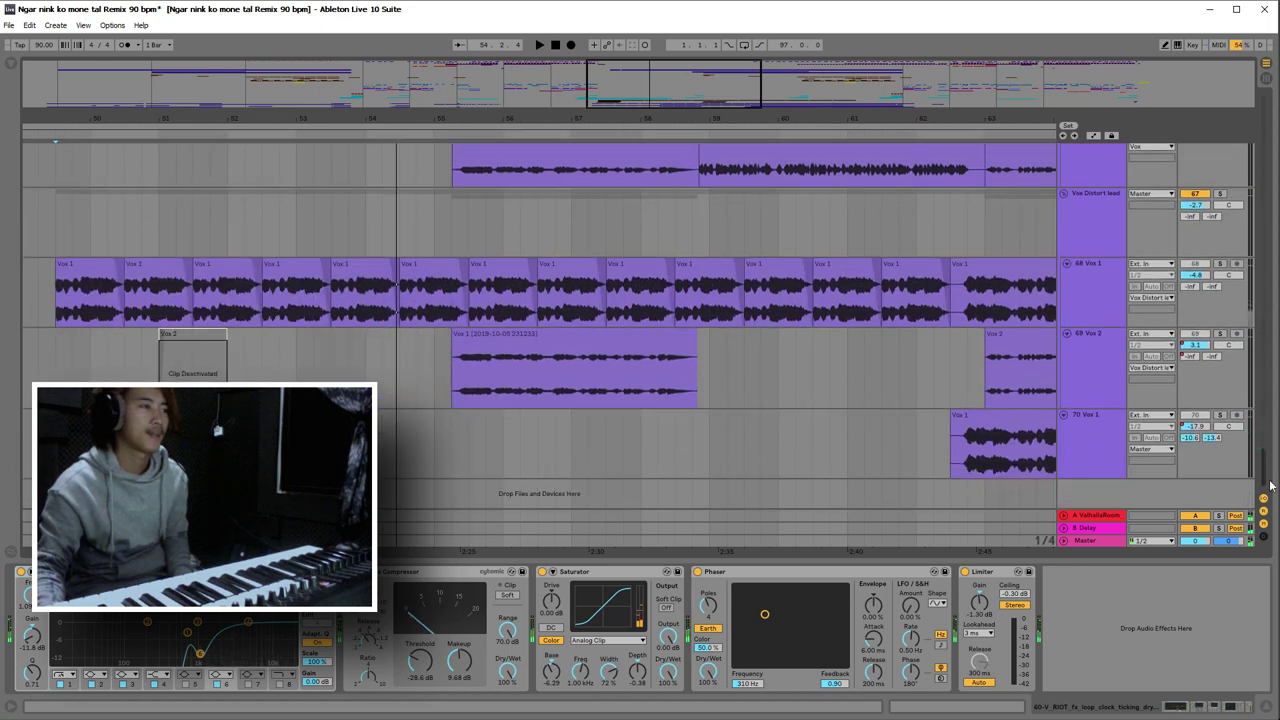
click(40, 309)
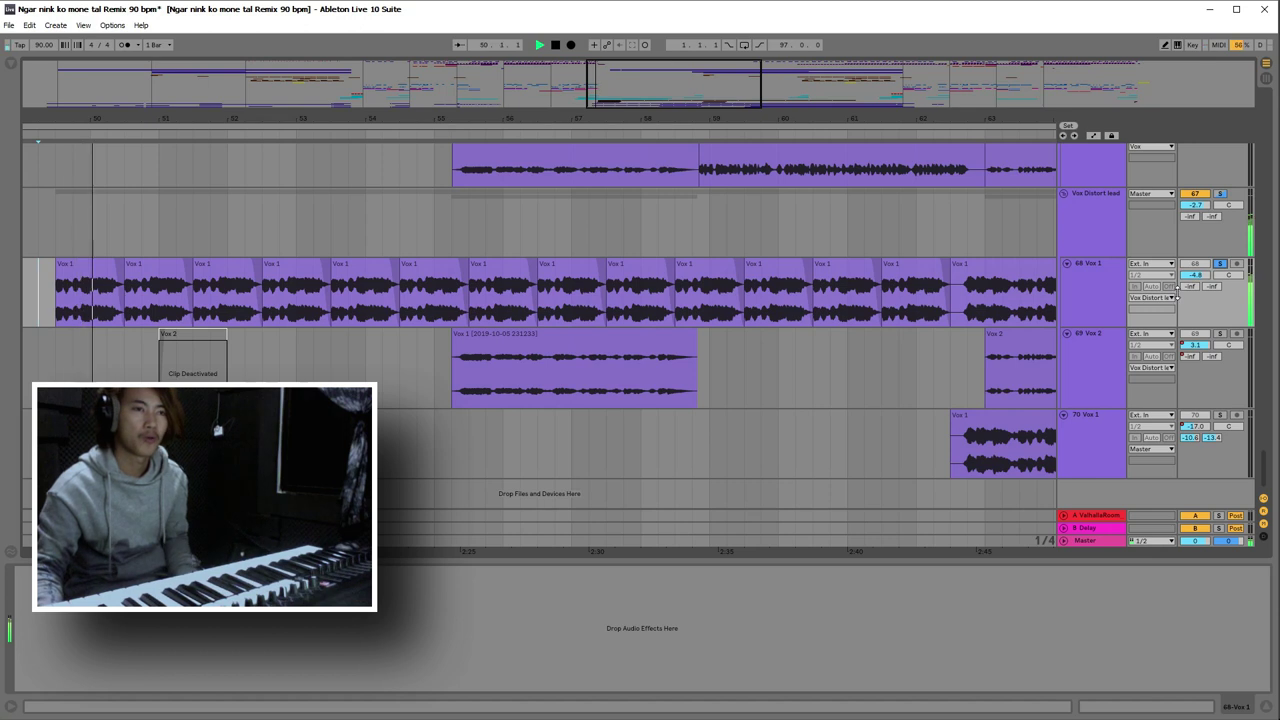
scroll(1178, 297, up, 5)
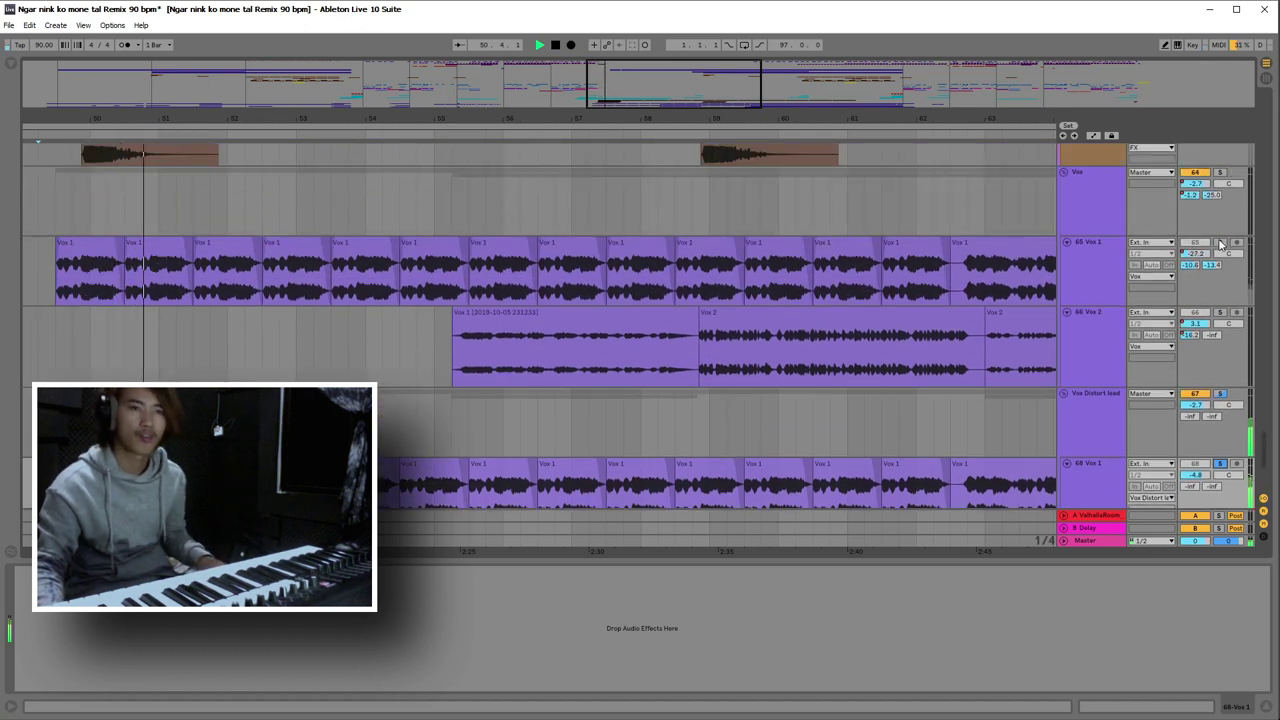
click(1221, 465)
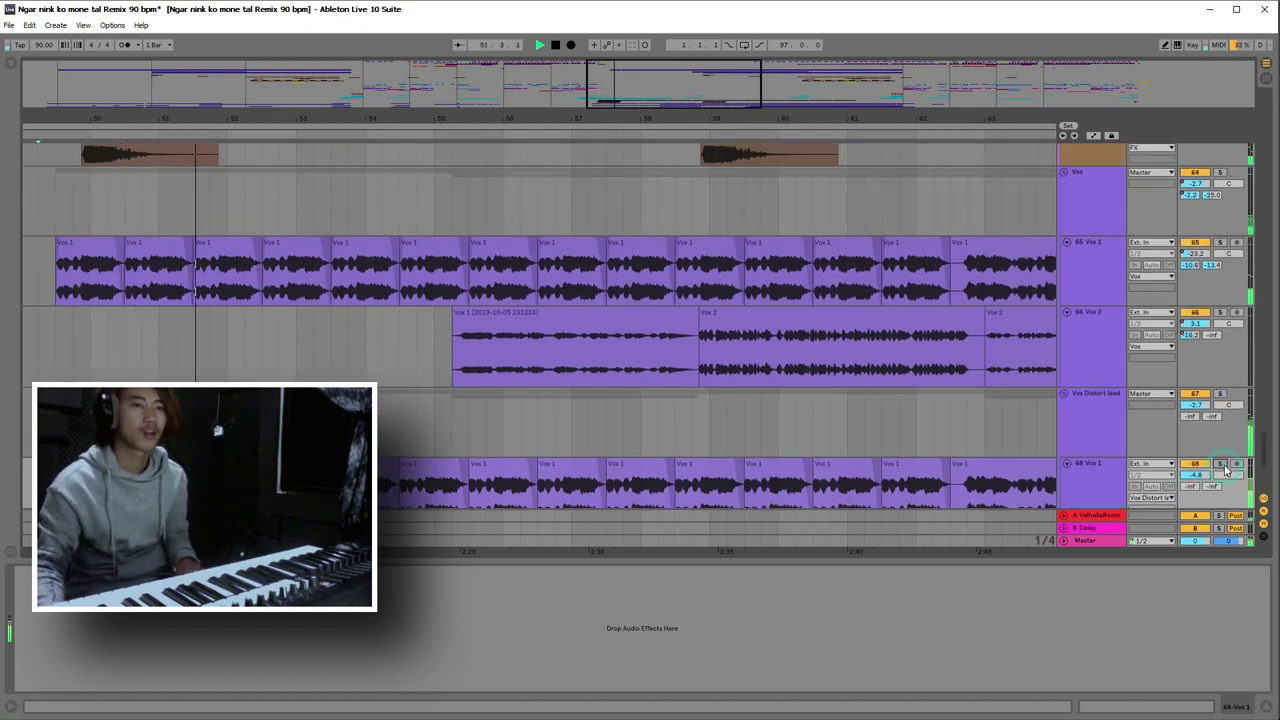
- Examine how the Vox and Vox Distort lead clips are layered between bars 50 and 77 as the full mix plays
scroll(464, 287, down, 4)
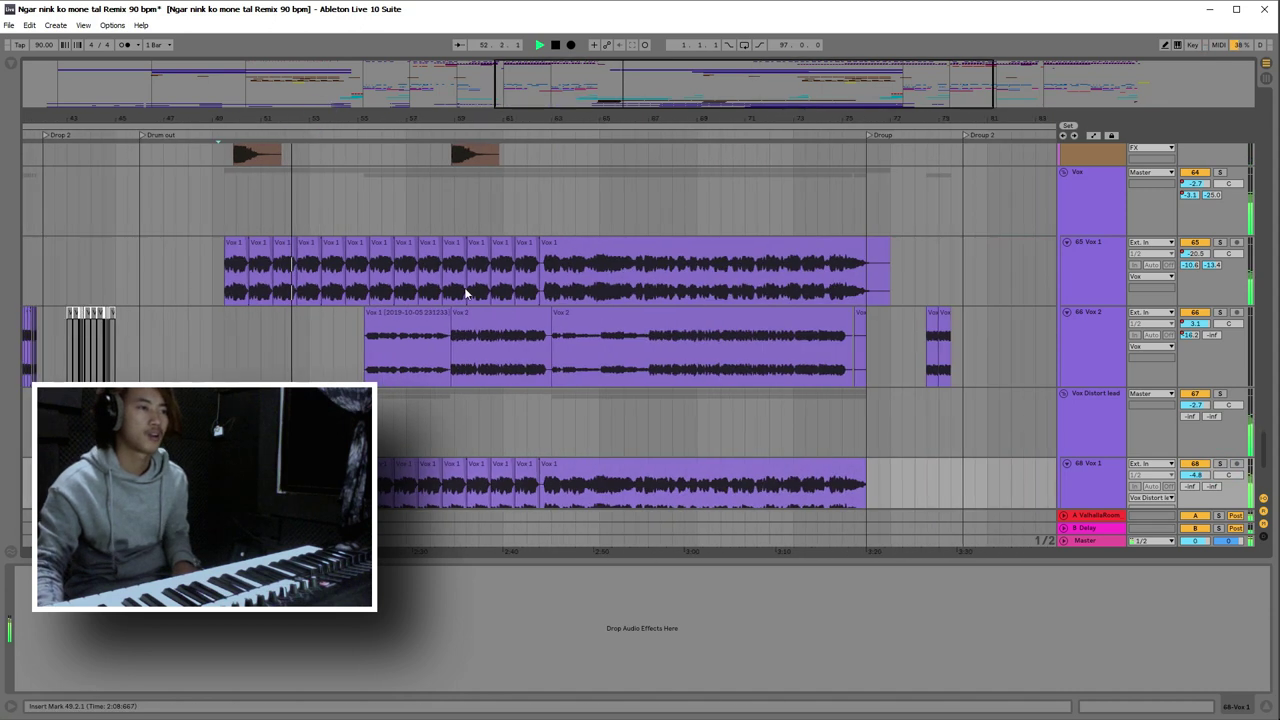
scroll(508, 310, down, 5)
scroll(508, 316, up, 5)
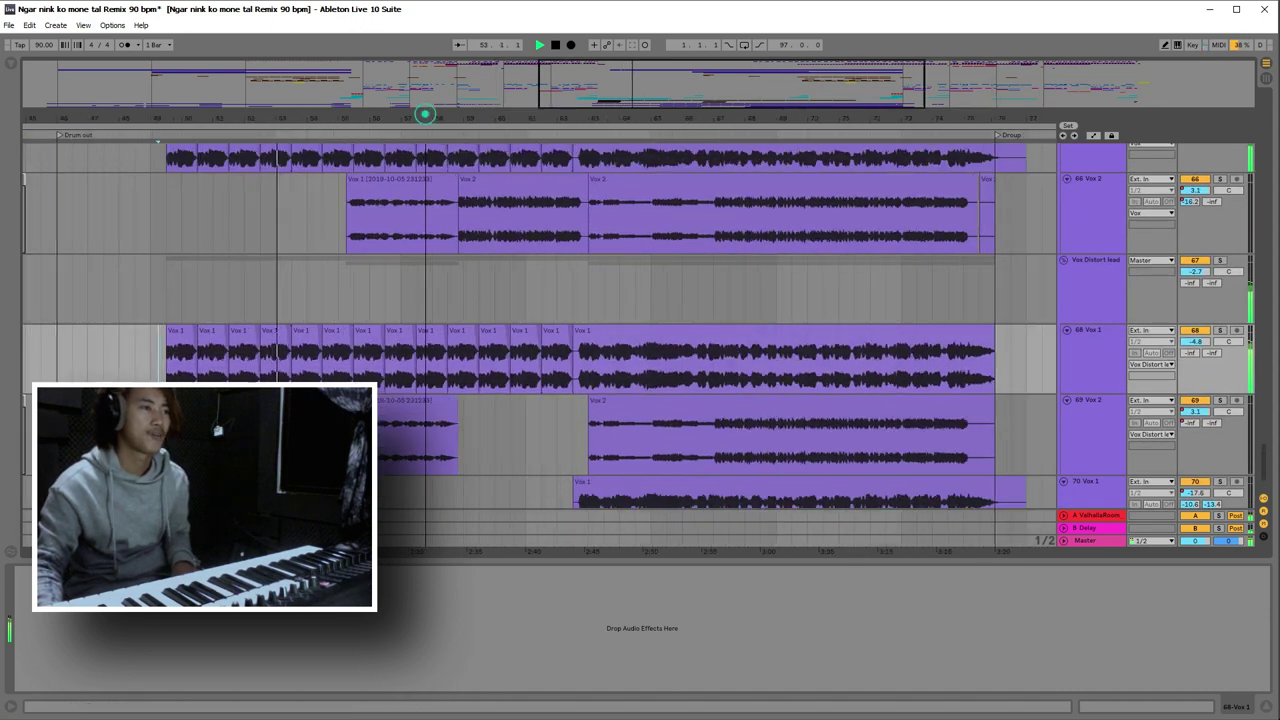
scroll(396, 265, down, 3)
scroll(396, 265, up, 1)
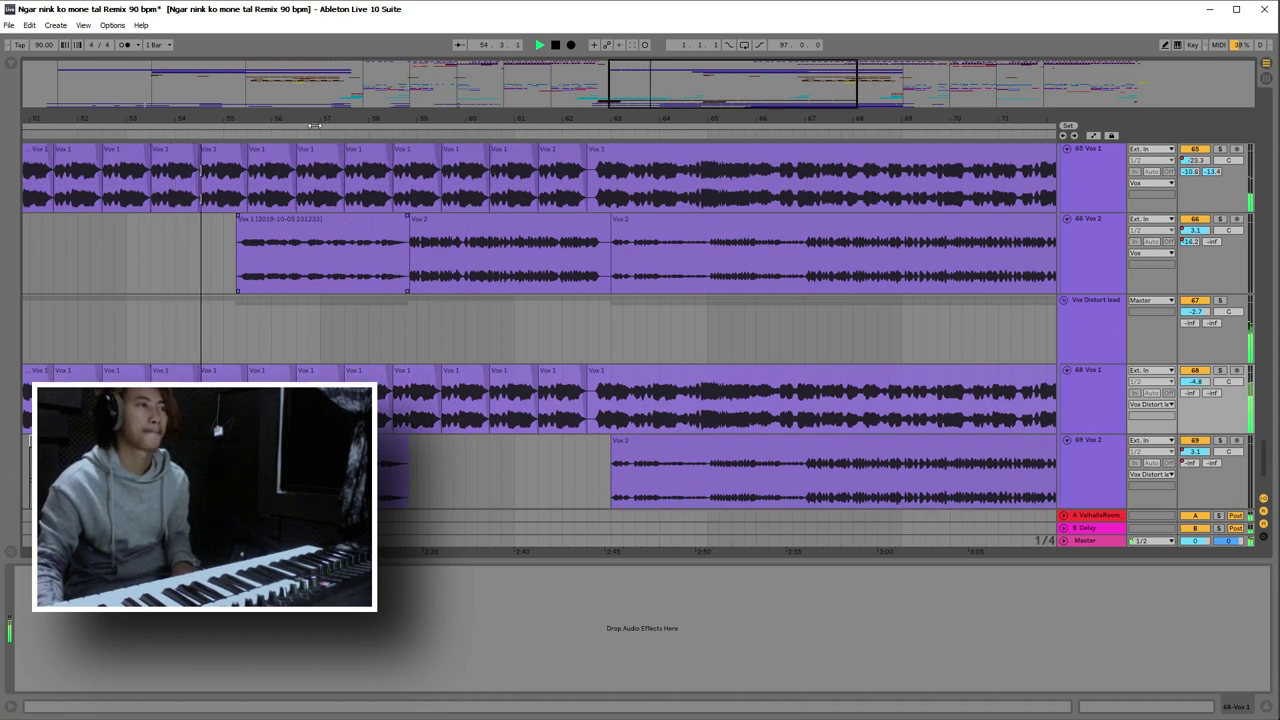
scroll(315, 117, up, 3)
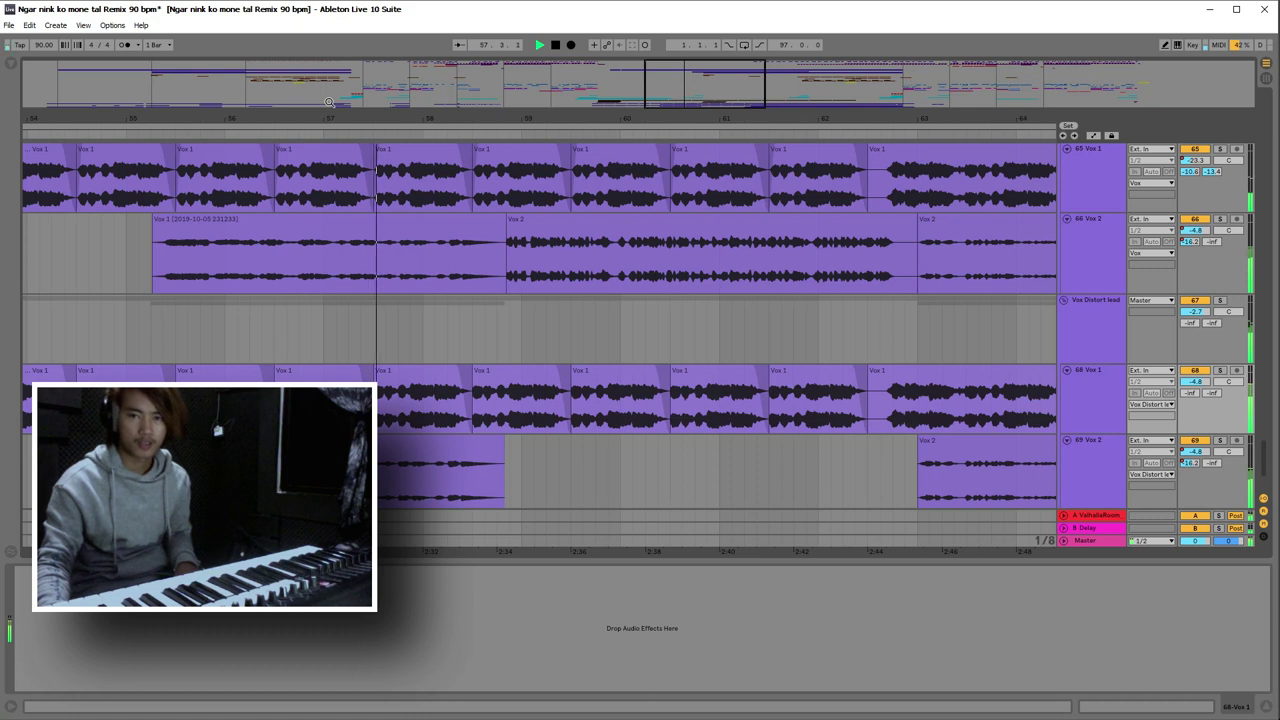
scroll(283, 114, down, 6)
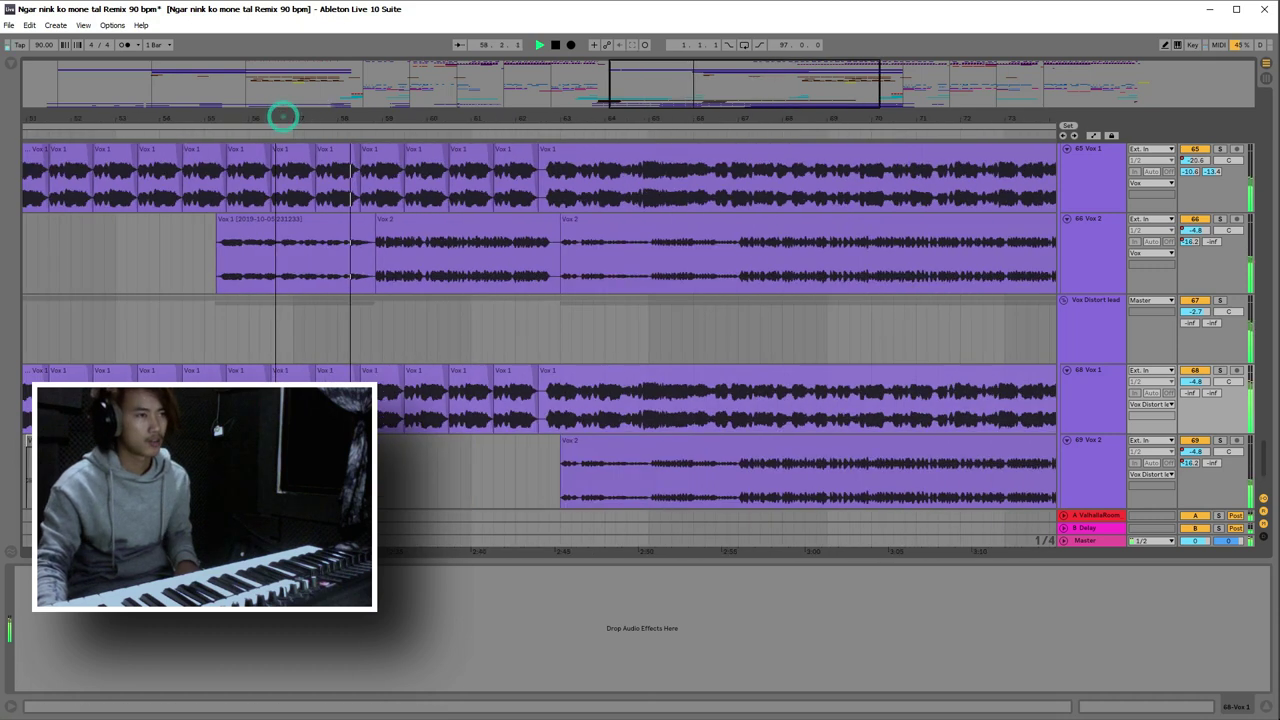
scroll(469, 257, up, 2)
click(469, 257)
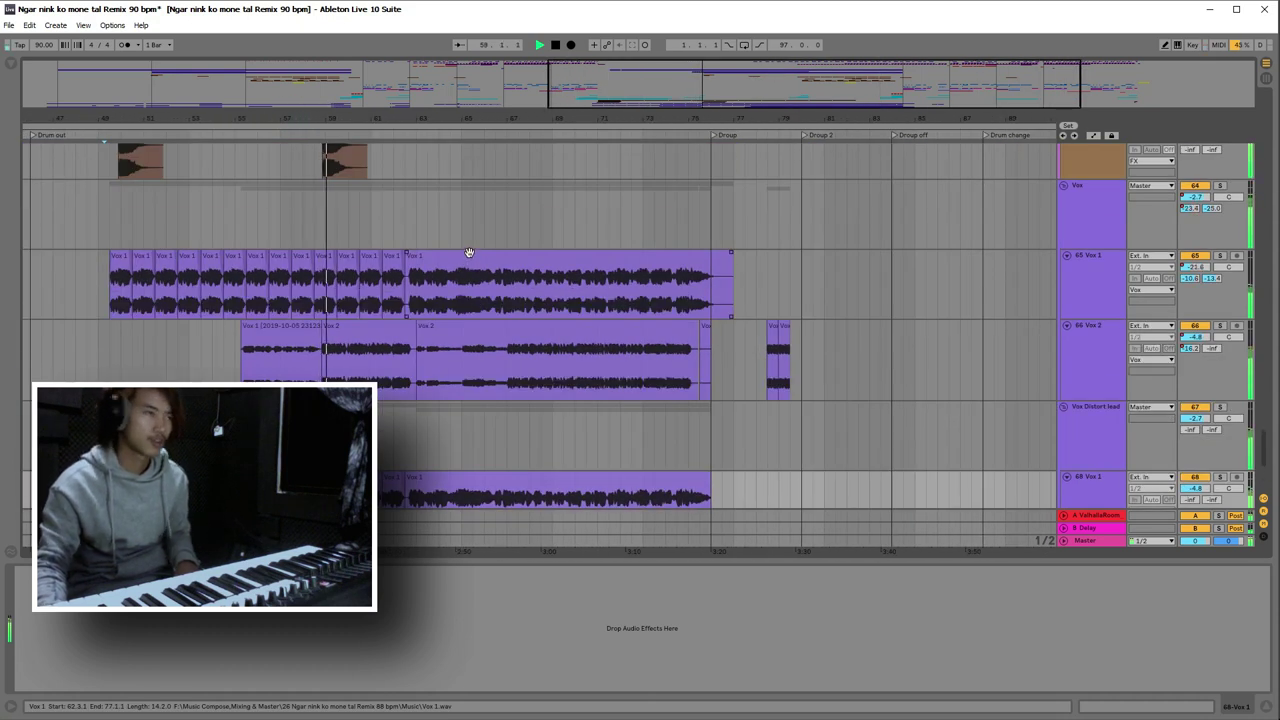
- Look through the tracks from the FX group up to the kick, snare and hi-hat clips while playback continues
scroll(469, 252, up, 5)
click(398, 113)
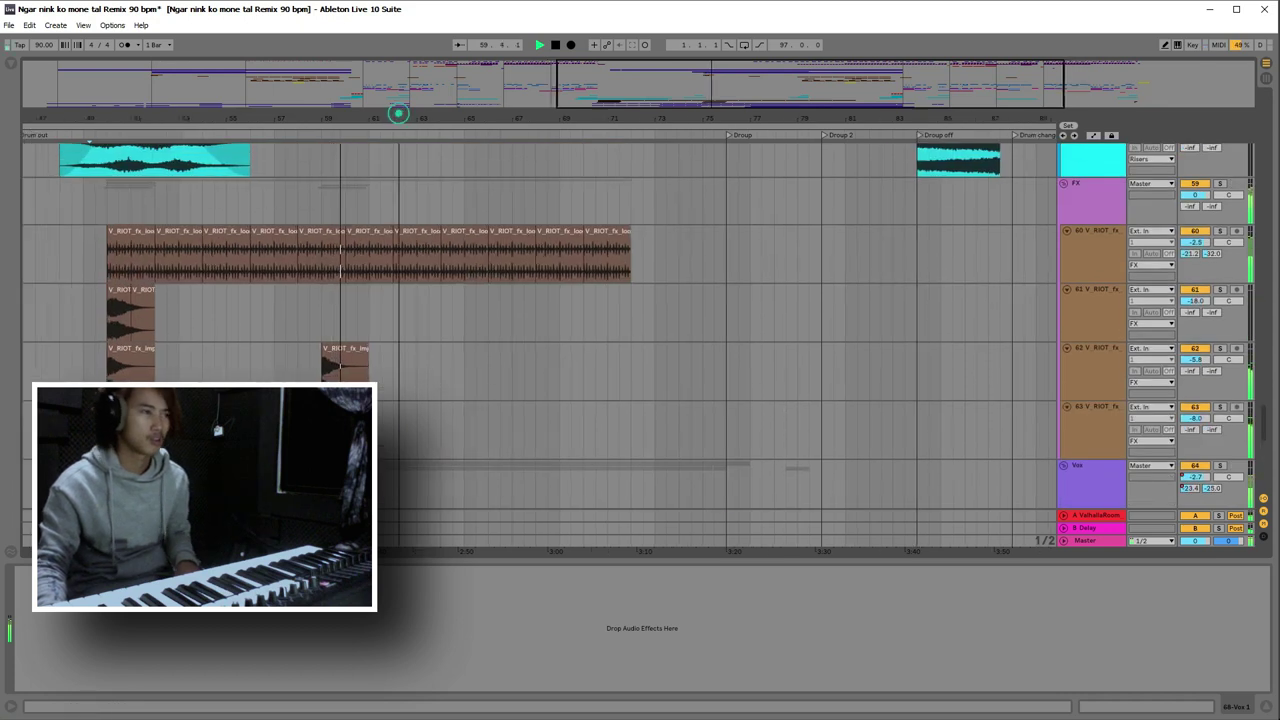
drag(398, 113, 507, 285)
scroll(506, 284, up, 10)
scroll(501, 280, up, 8)
click(368, 110)
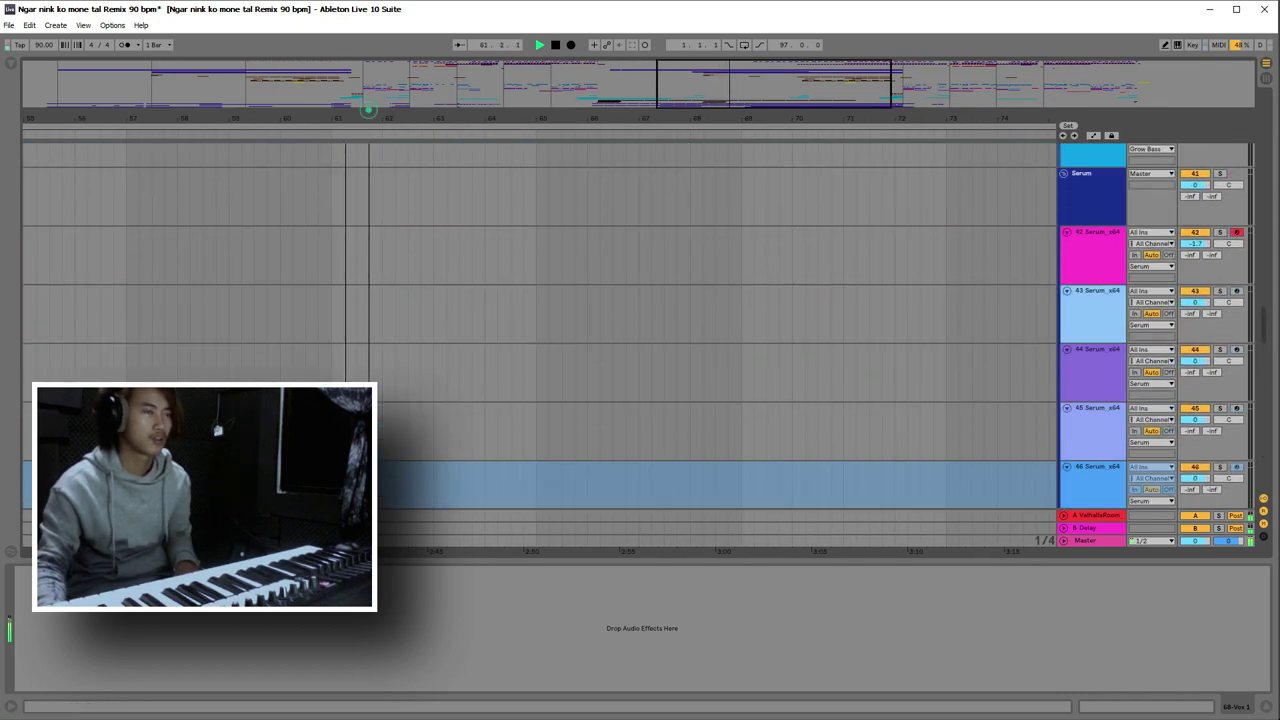
drag(368, 110, 370, 40)
drag(1263, 325, 1263, 135)
drag(857, 113, 851, 163)
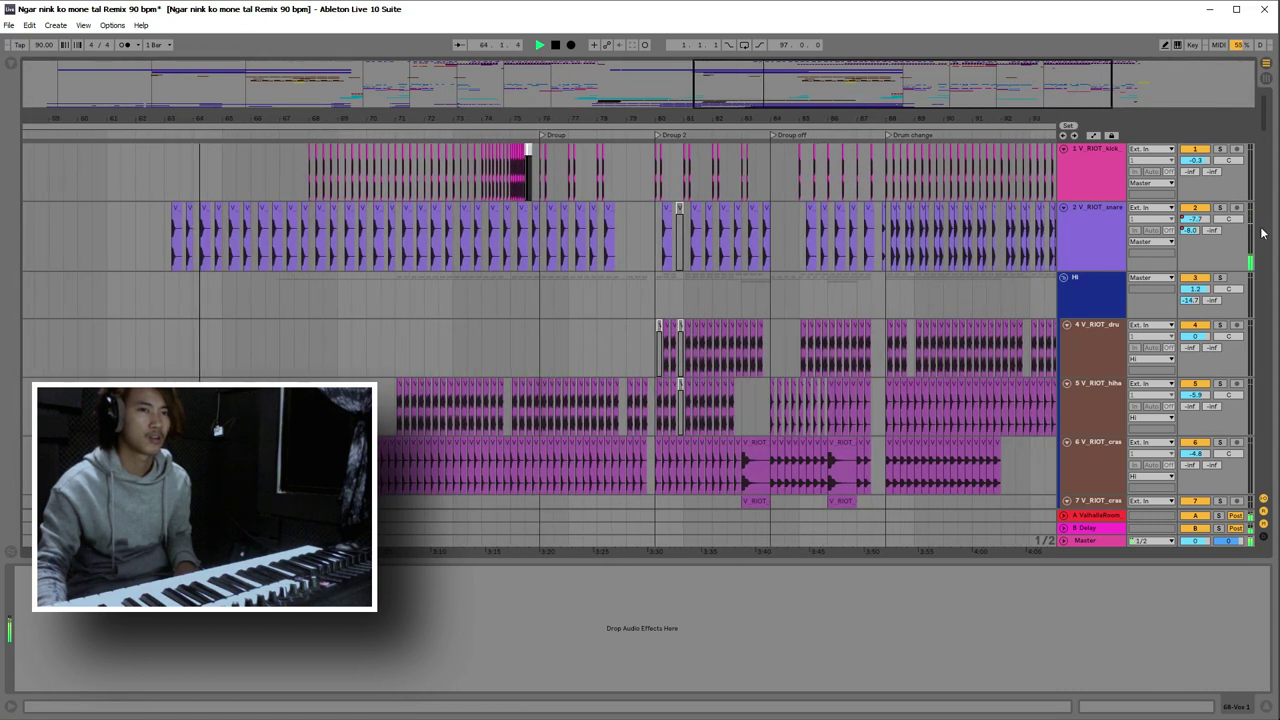
- Check the Vox tracks and the Risers group around bars 59 to 80 during playback
drag(1265, 128, 1245, 369)
scroll(1245, 369, down, 15)
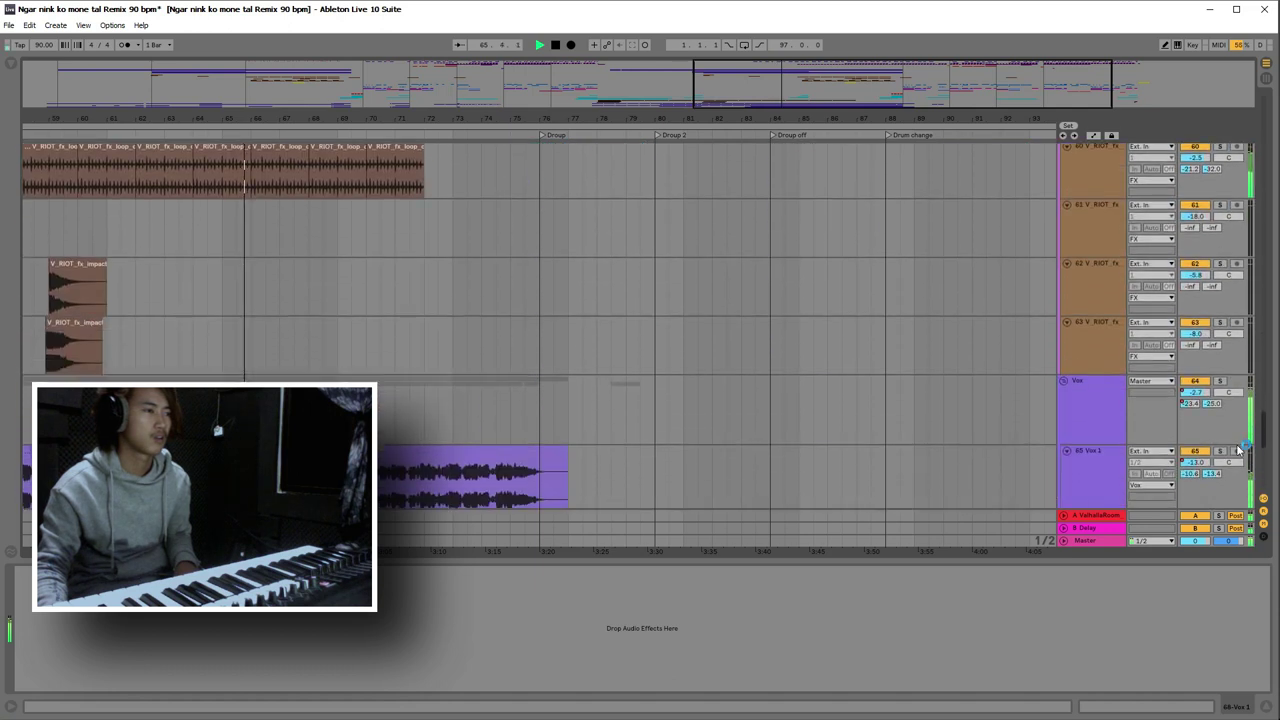
scroll(1237, 461, down, 5)
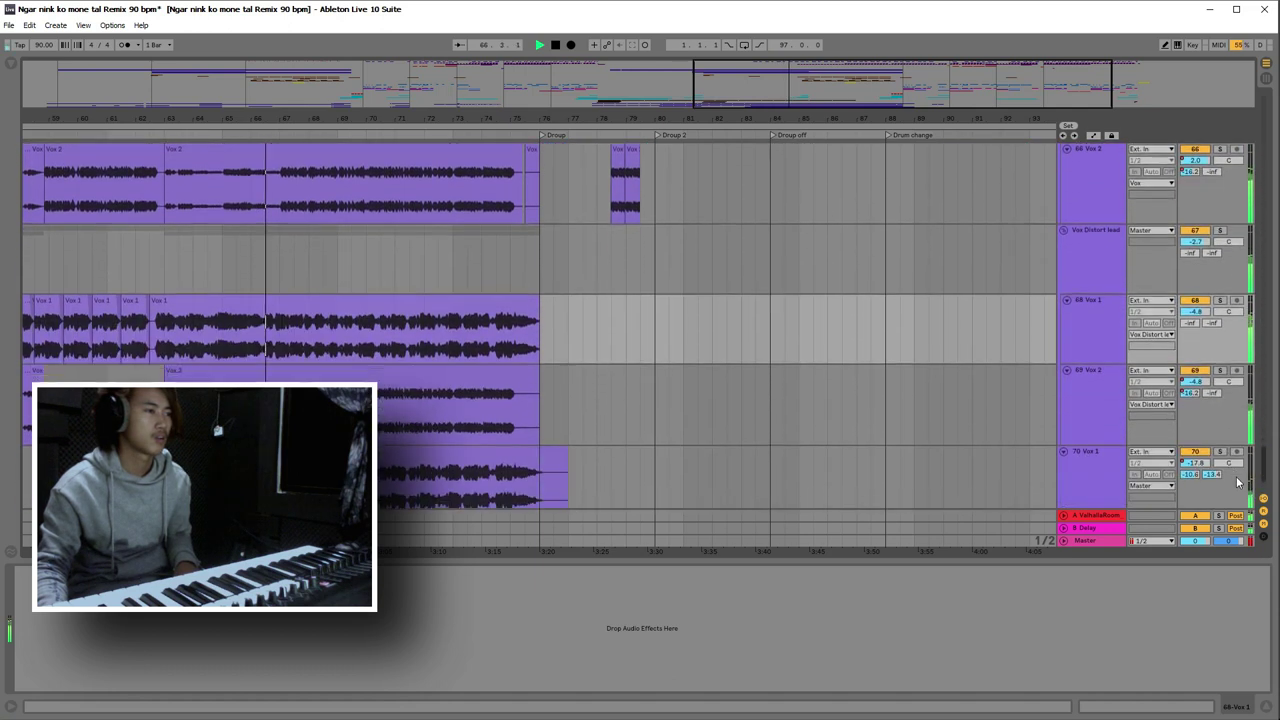
scroll(1237, 484, up, 1)
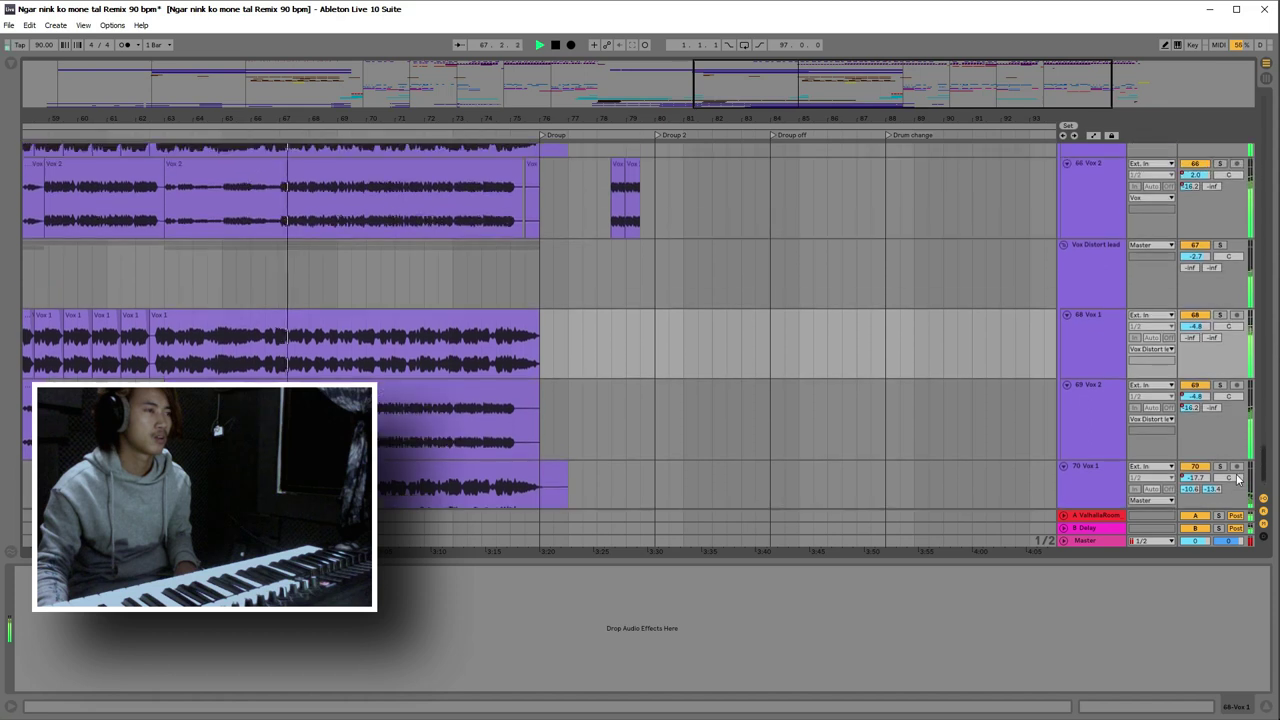
scroll(1240, 460, up, 10)
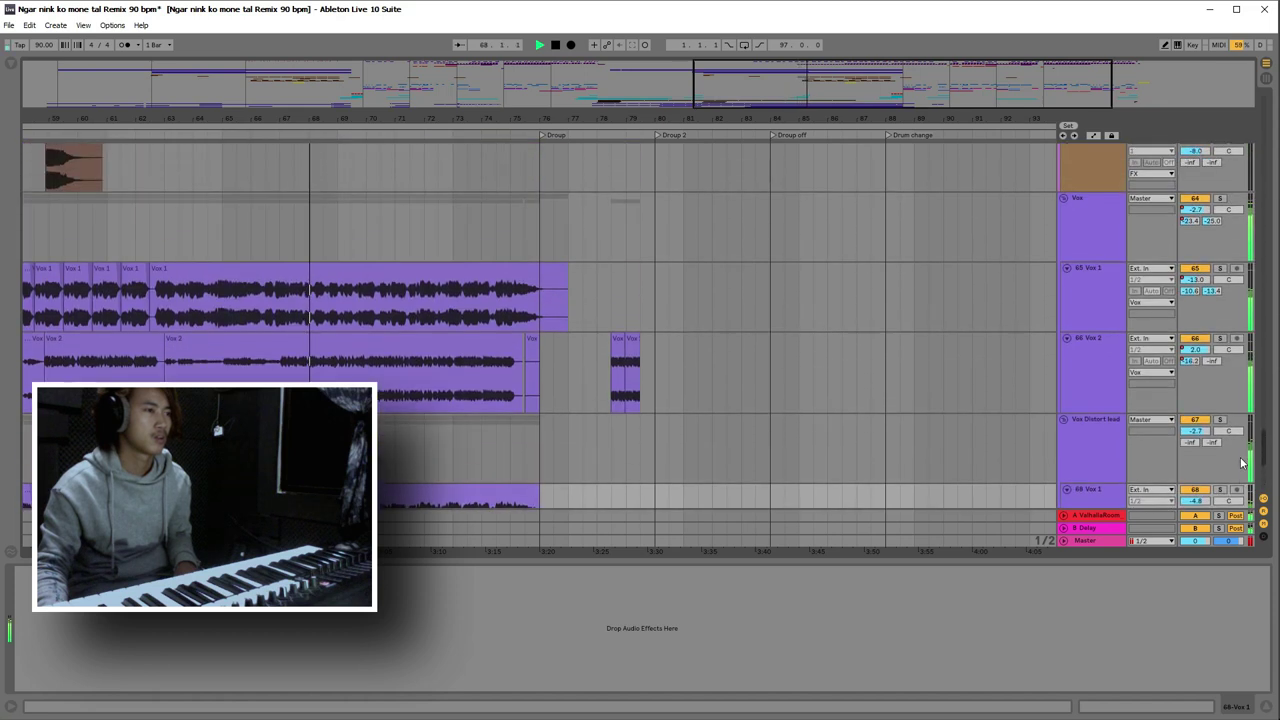
scroll(1242, 430, up, 8)
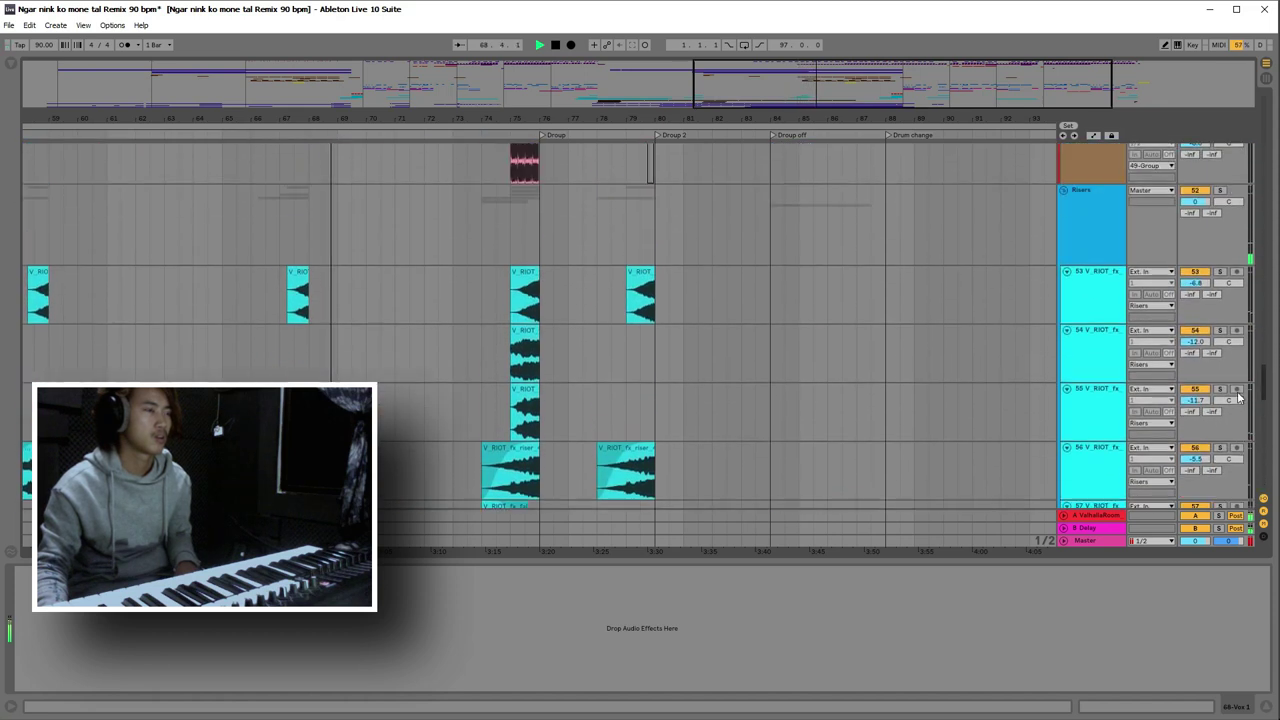
- Replay from bar 66 to audition the riser clips leading into bar 68
key(space)
click(255, 303)
drag(283, 100, 283, 130)
scroll(545, 378, down, 3)
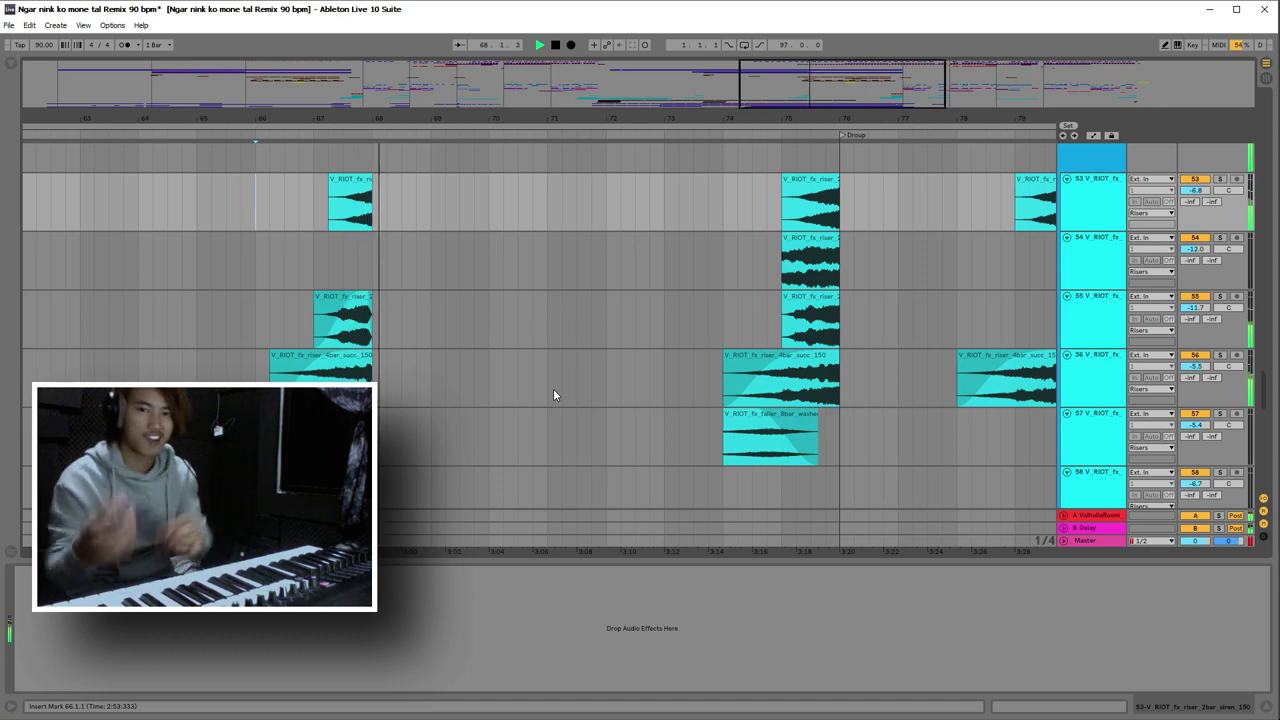
scroll(520, 385, up, 2)
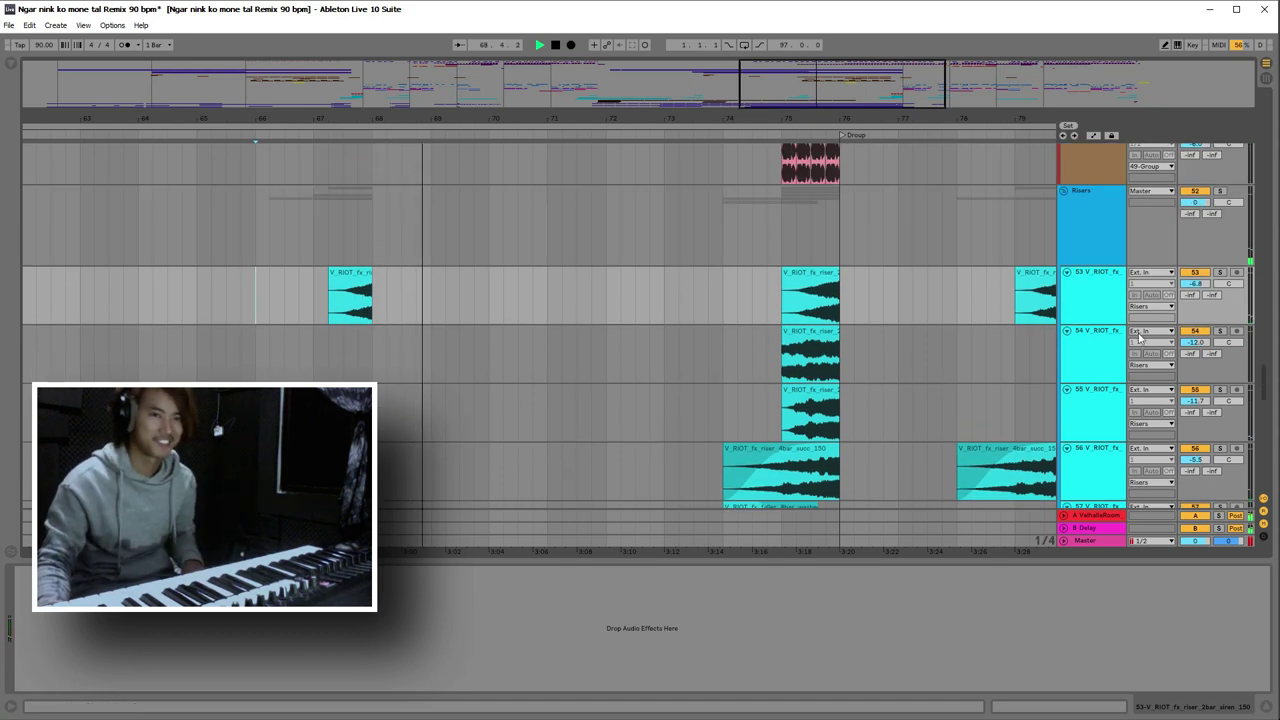
- Stop playback, return to the drum tracks and play the buildup into the next drop from 74.3.1
scroll(1265, 397, up, 15)
key(space)
drag(492, 118, 447, 117)
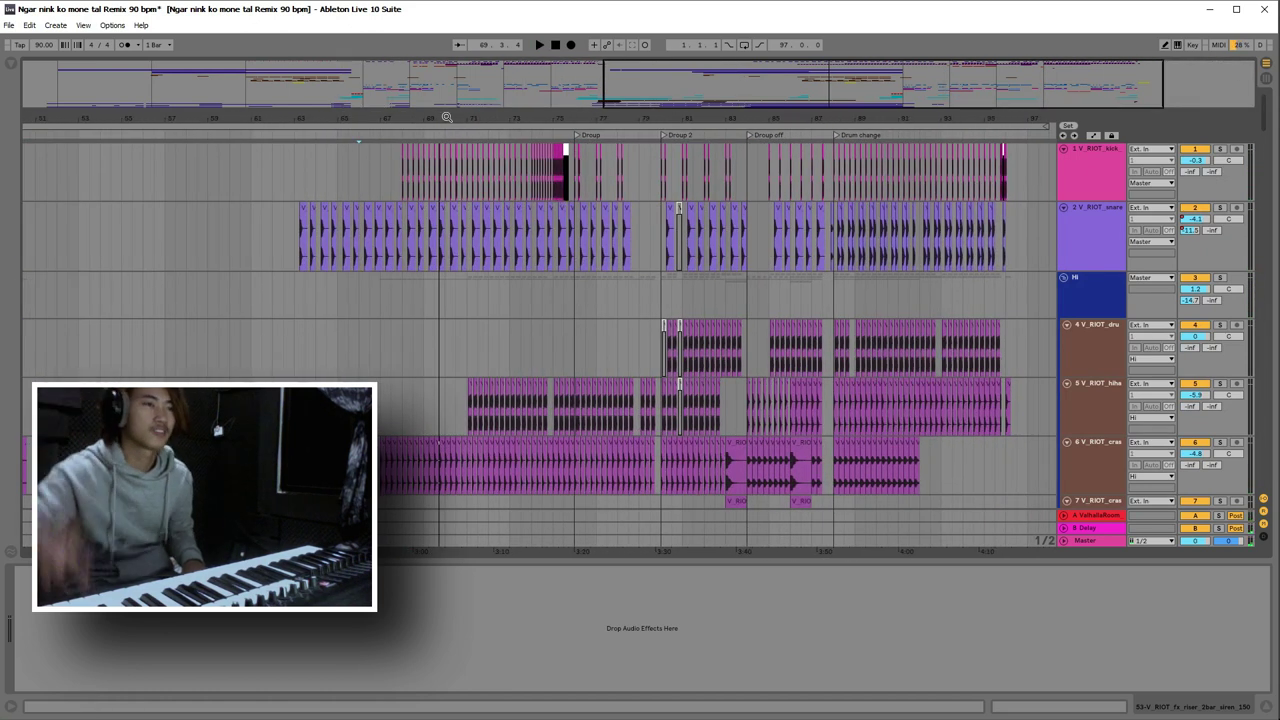
drag(576, 328, 564, 330)
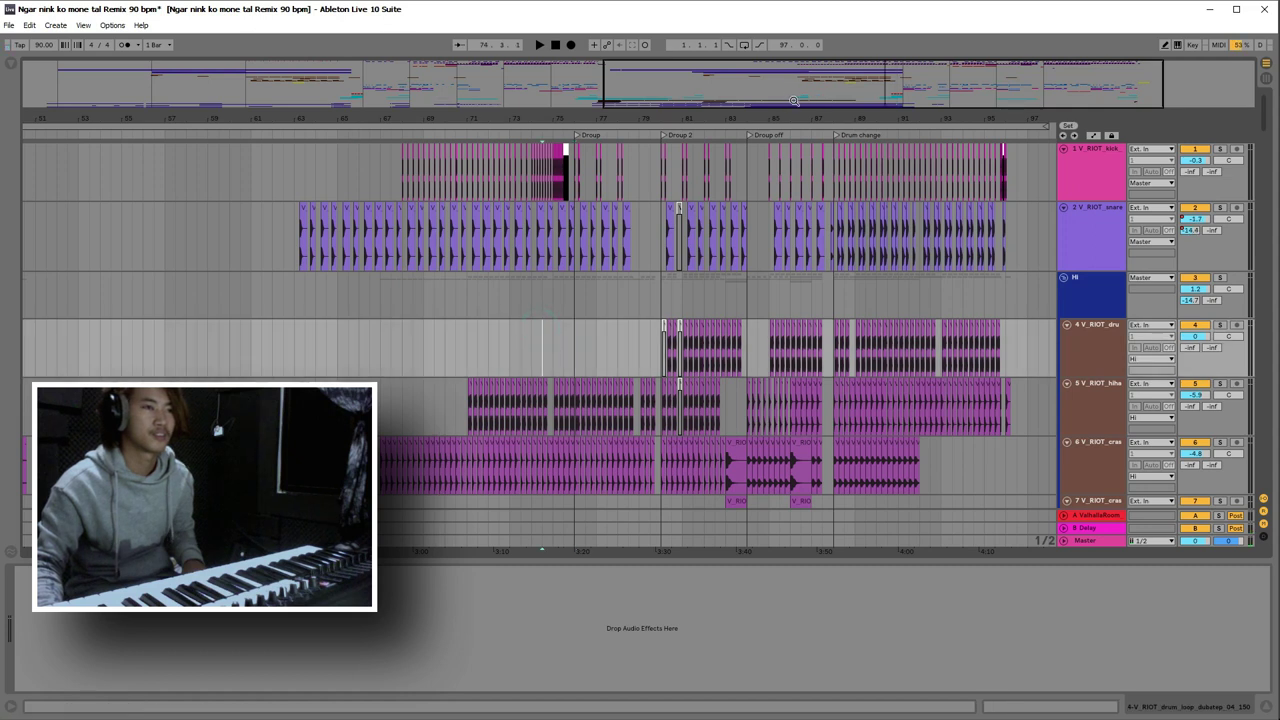
drag(794, 101, 797, 114)
key(space)
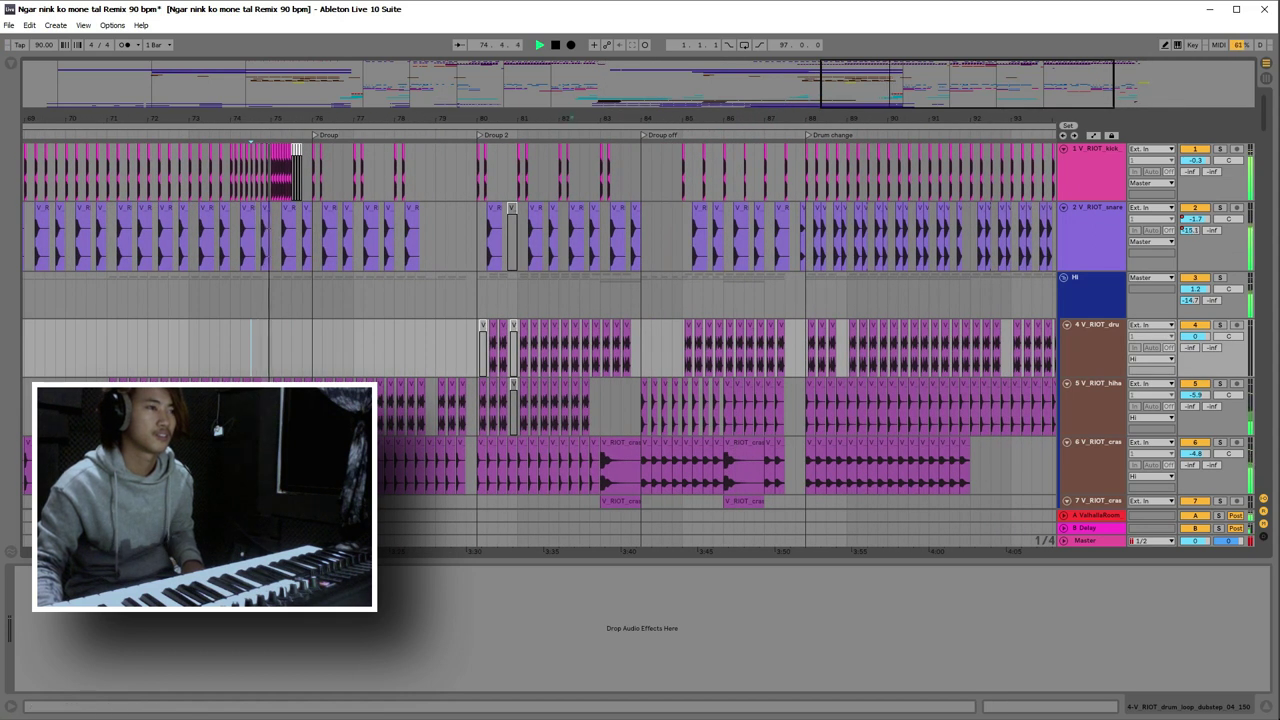
- Survey the percussion, Serum and riser tracks as the drop plays, and inspect the drum loop and tambourine clips at bar 80
scroll(627, 322, down, 5)
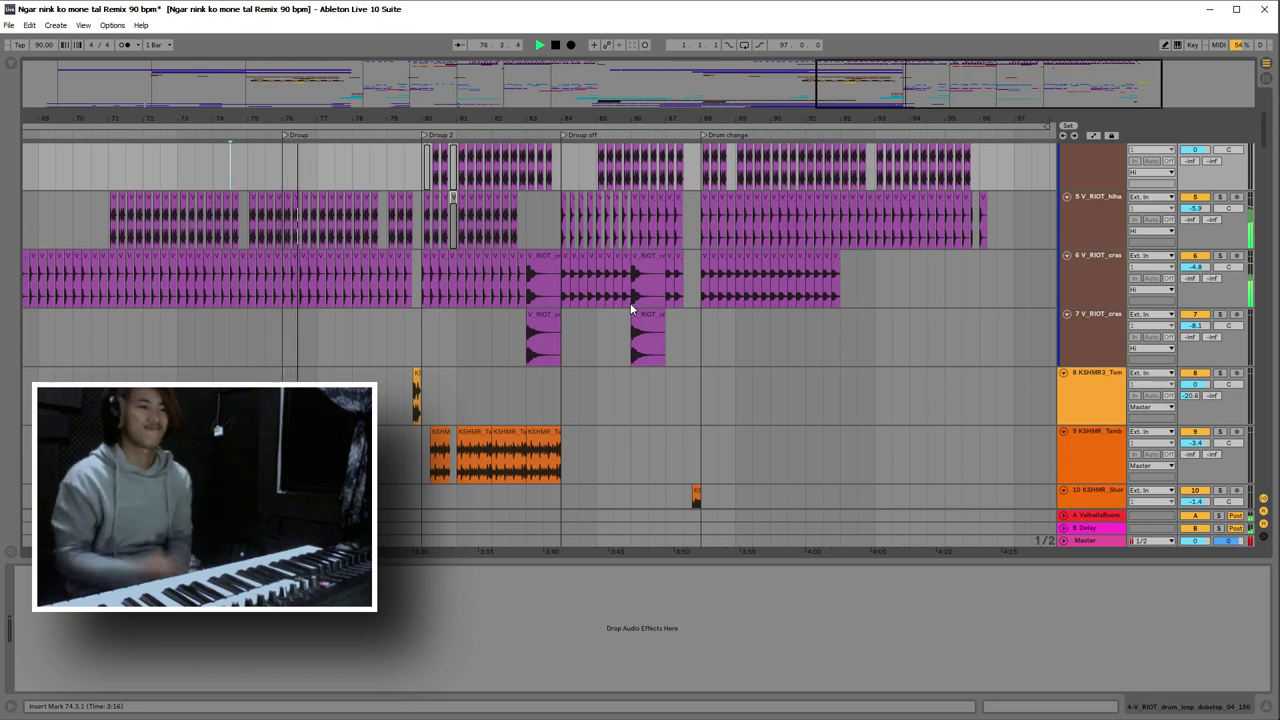
key(ctrl+g)
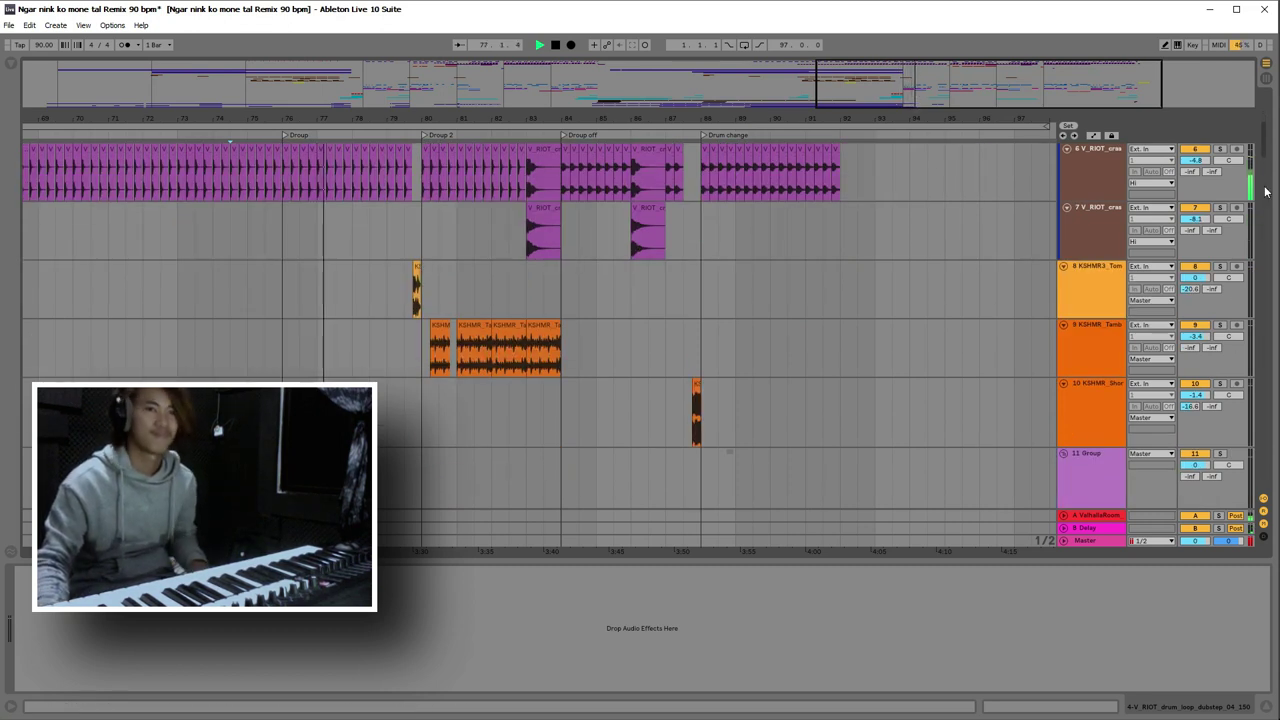
drag(1265, 152, 1240, 350)
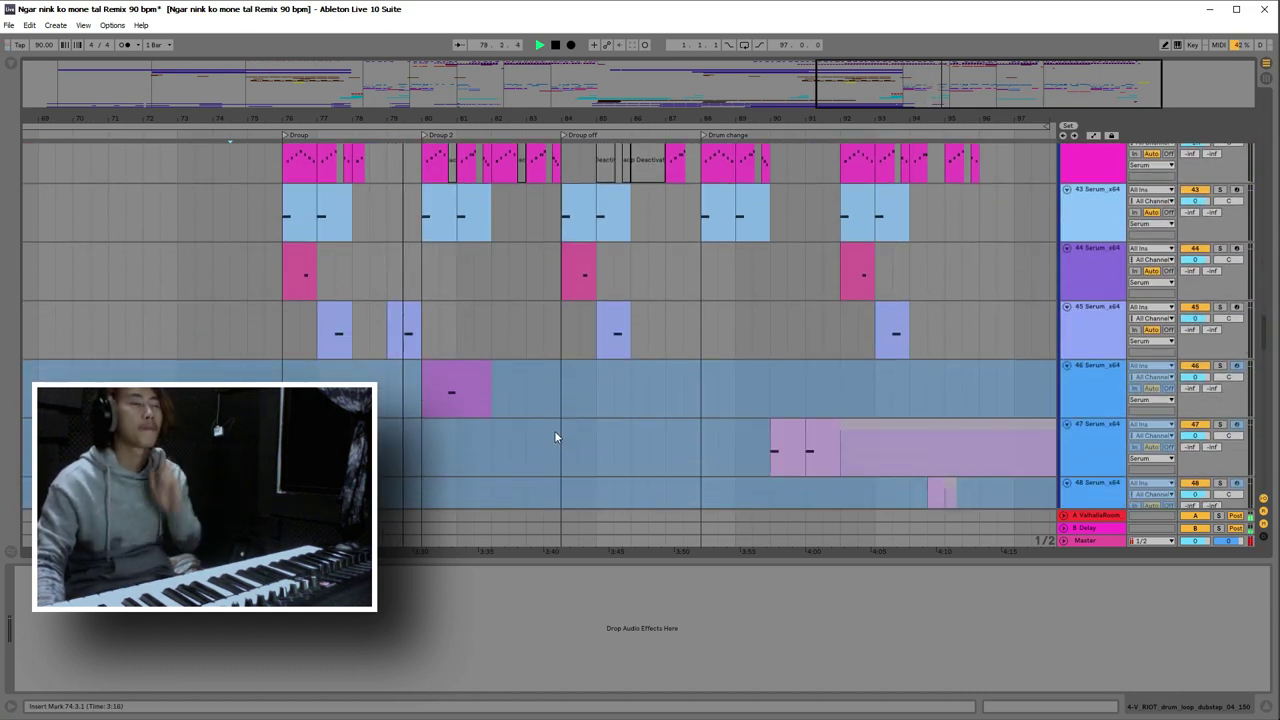
scroll(574, 335, down, 5)
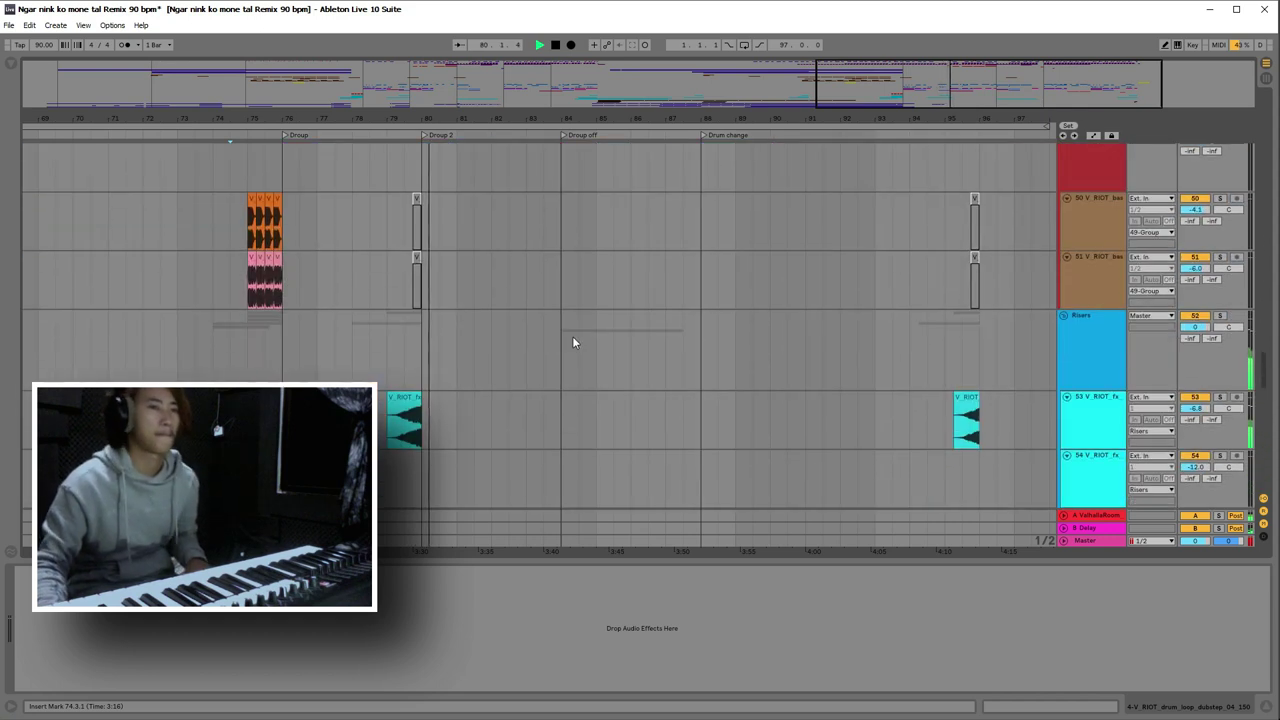
scroll(575, 335, up, 5)
drag(1264, 344, 1266, 135)
drag(436, 118, 436, 180)
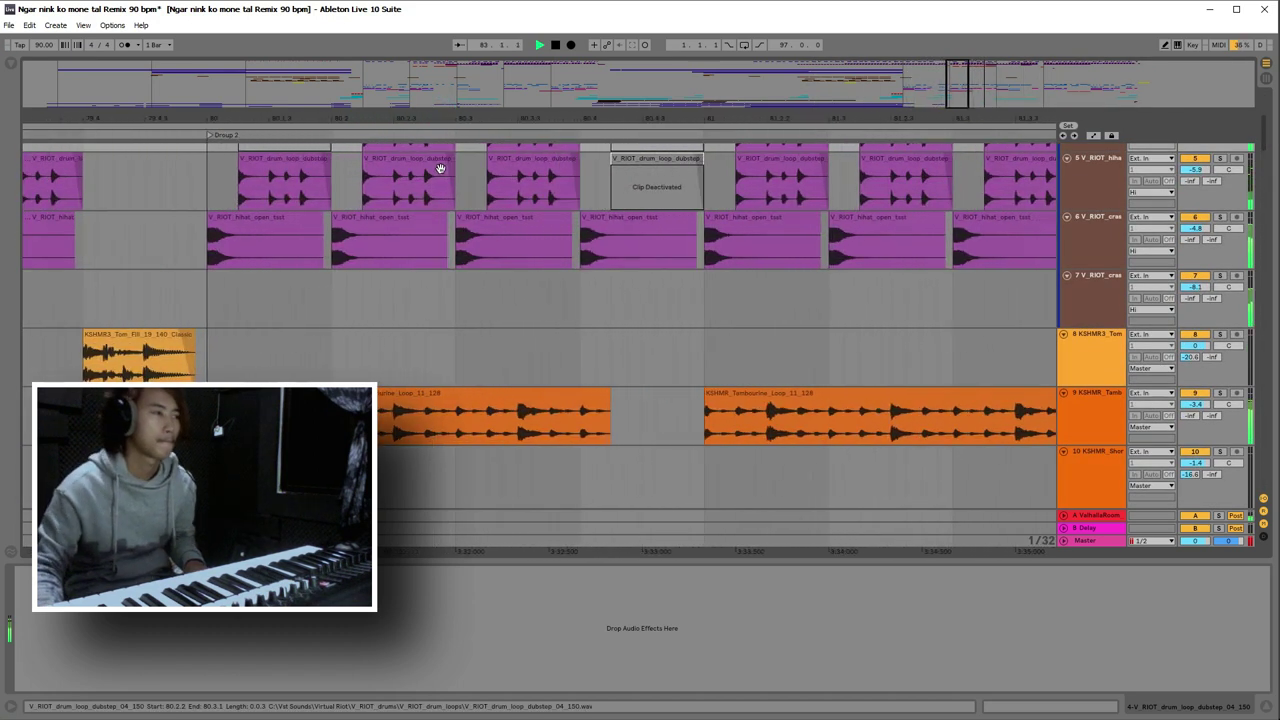
- Audition the KSHMR tom fill leading into bar 80, first soloed and again with the full drum mix
click(25, 352)
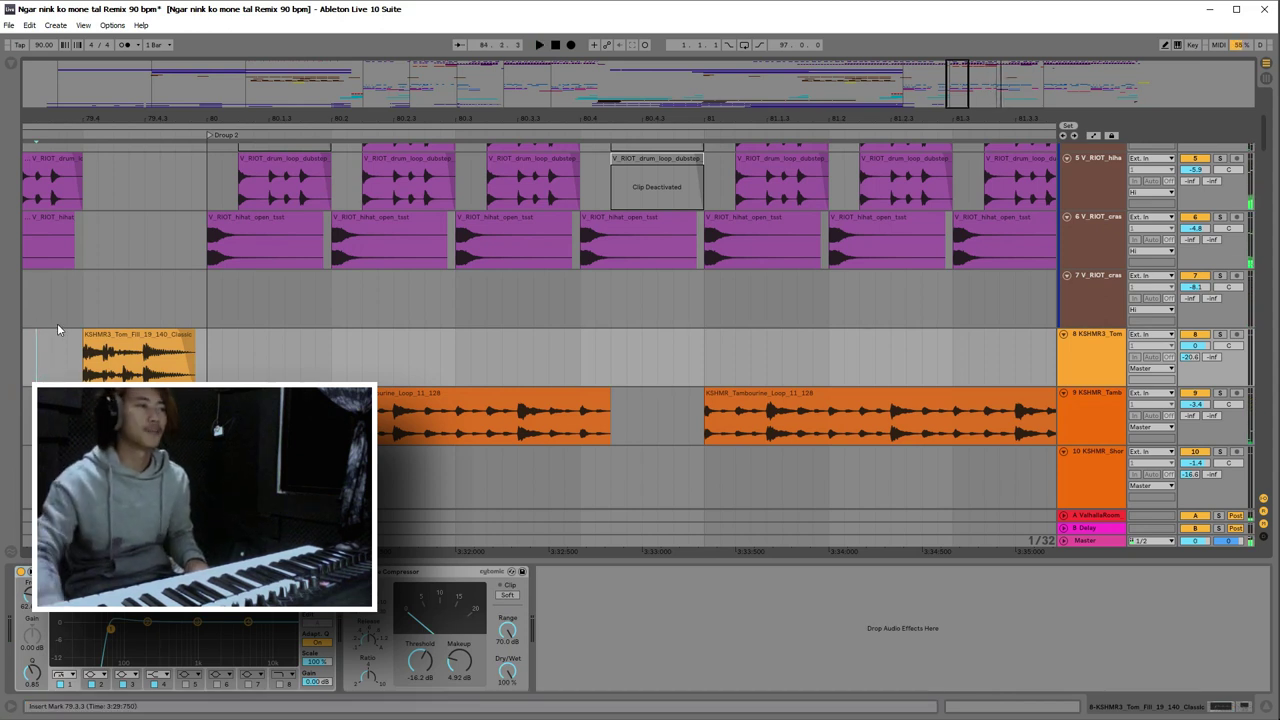
key(minus)
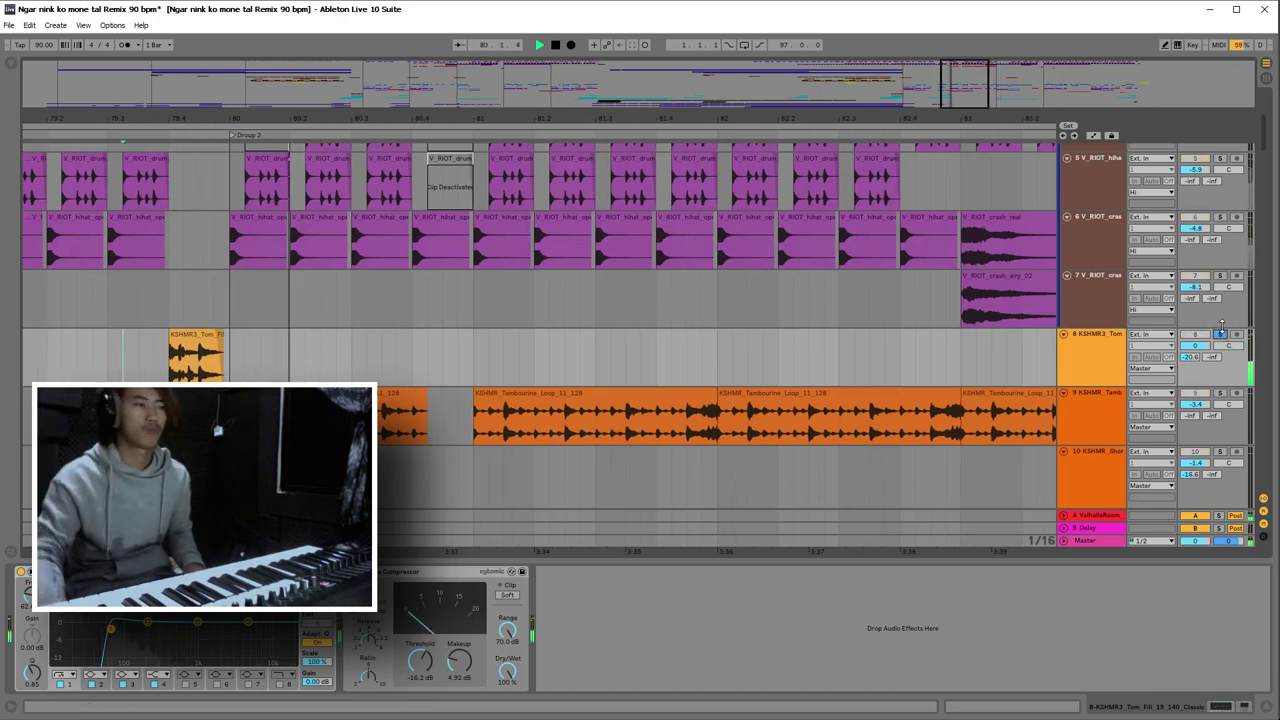
key(space)
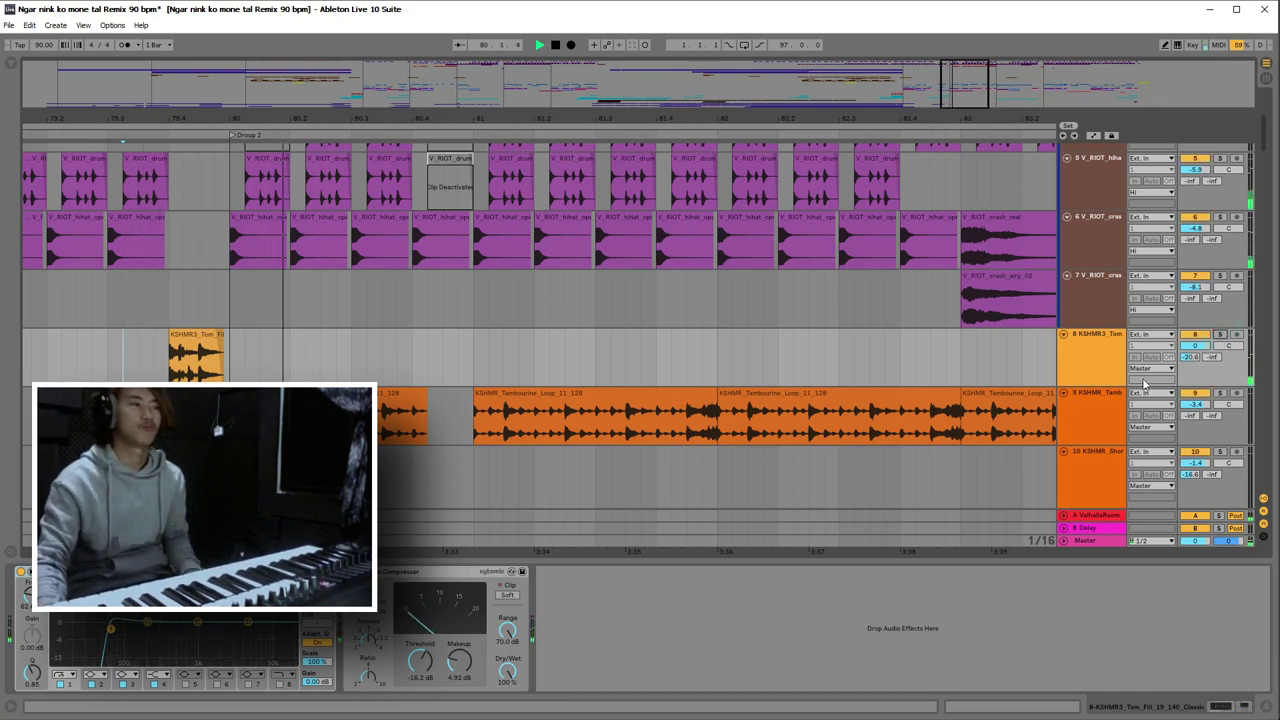
key(space)
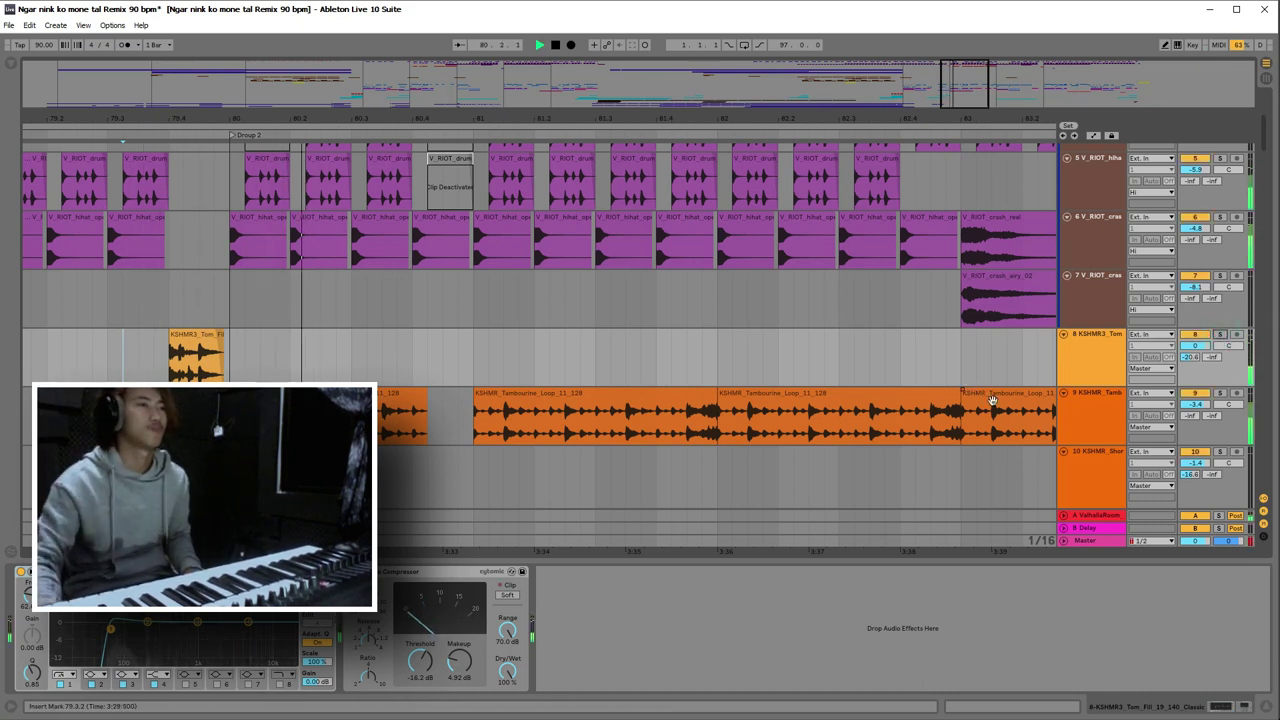
key(space)
- Replay the transition into Group 2 from around bar 78.3, following the tom fill, tambourine loops and crash clips towards Group off
key(minus)
drag(731, 351, 760, 345)
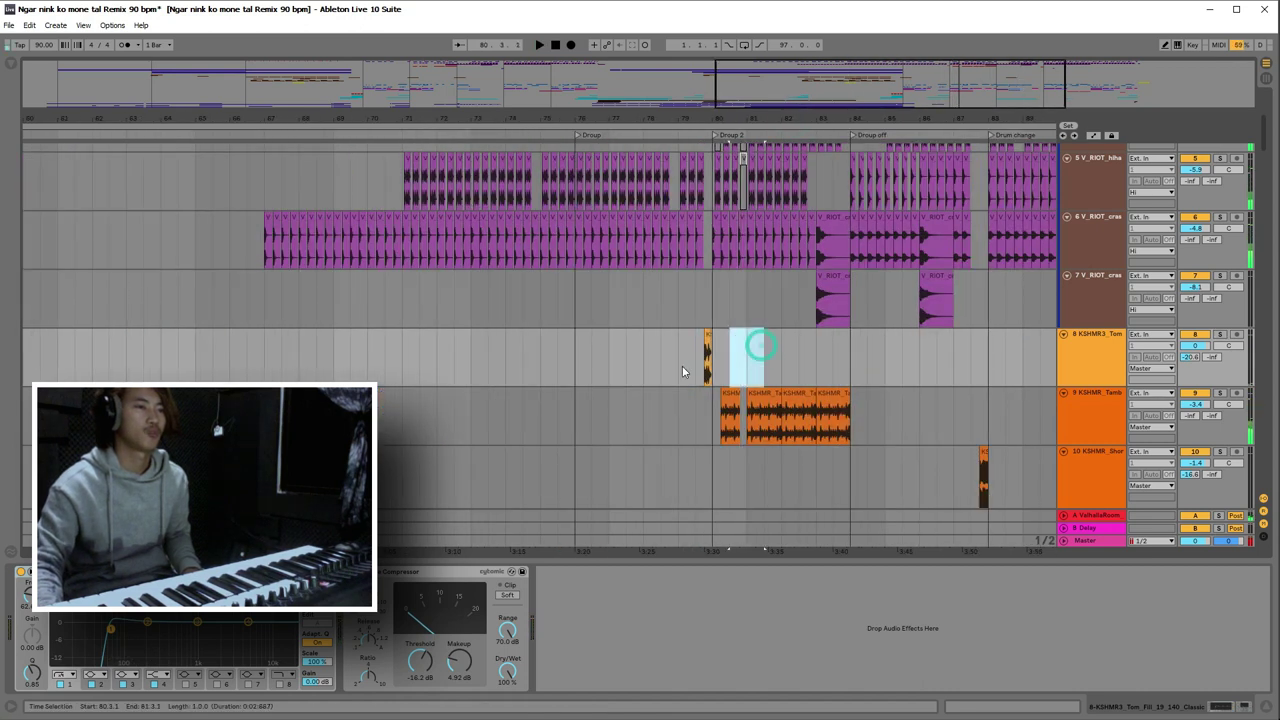
drag(683, 372, 660, 370)
key(space)
drag(812, 117, 776, 117)
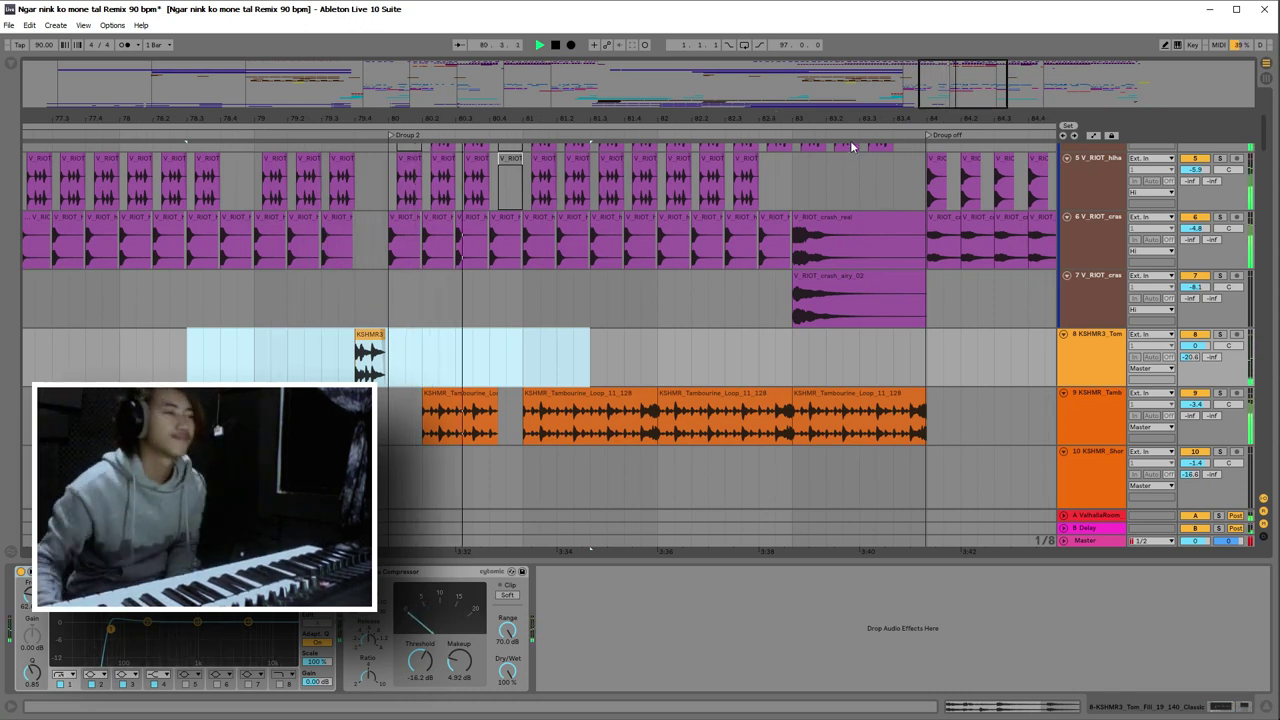
key(minus)
key(minus)
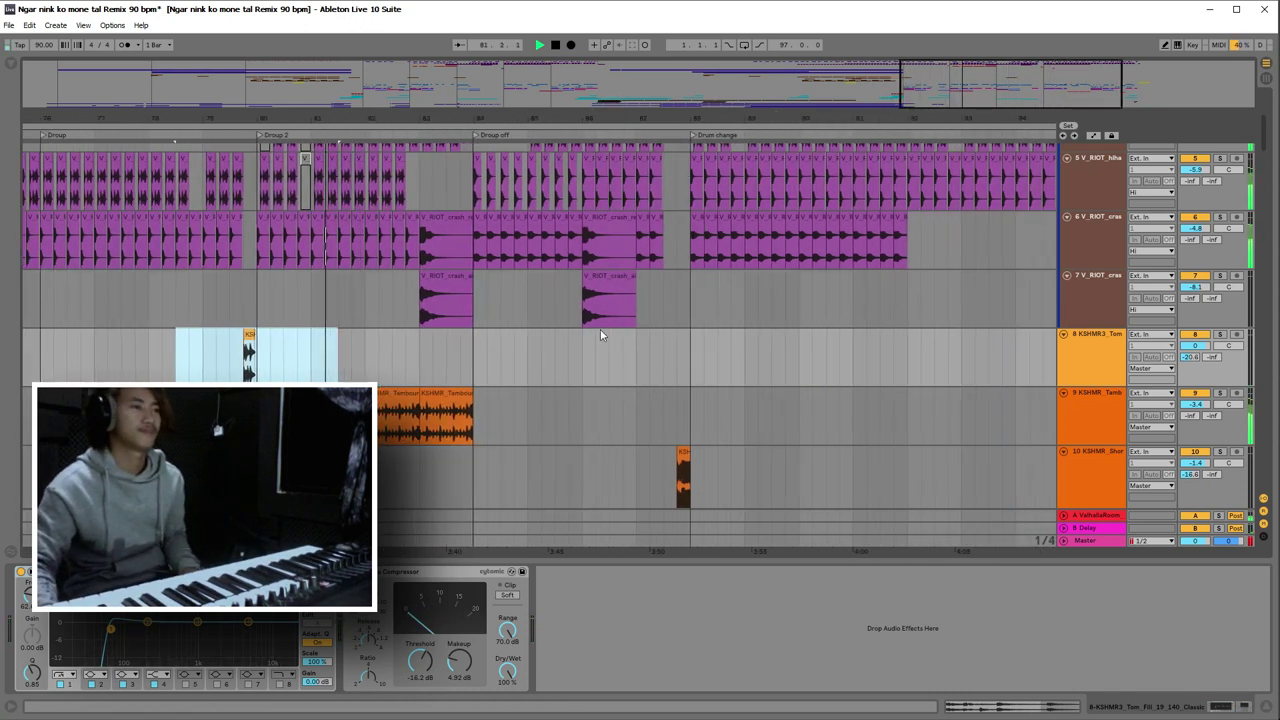
- Survey the synth and Serum tracks through the Group off section during playback, and return to the drum fill tracks
scroll(600, 335, down, 10)
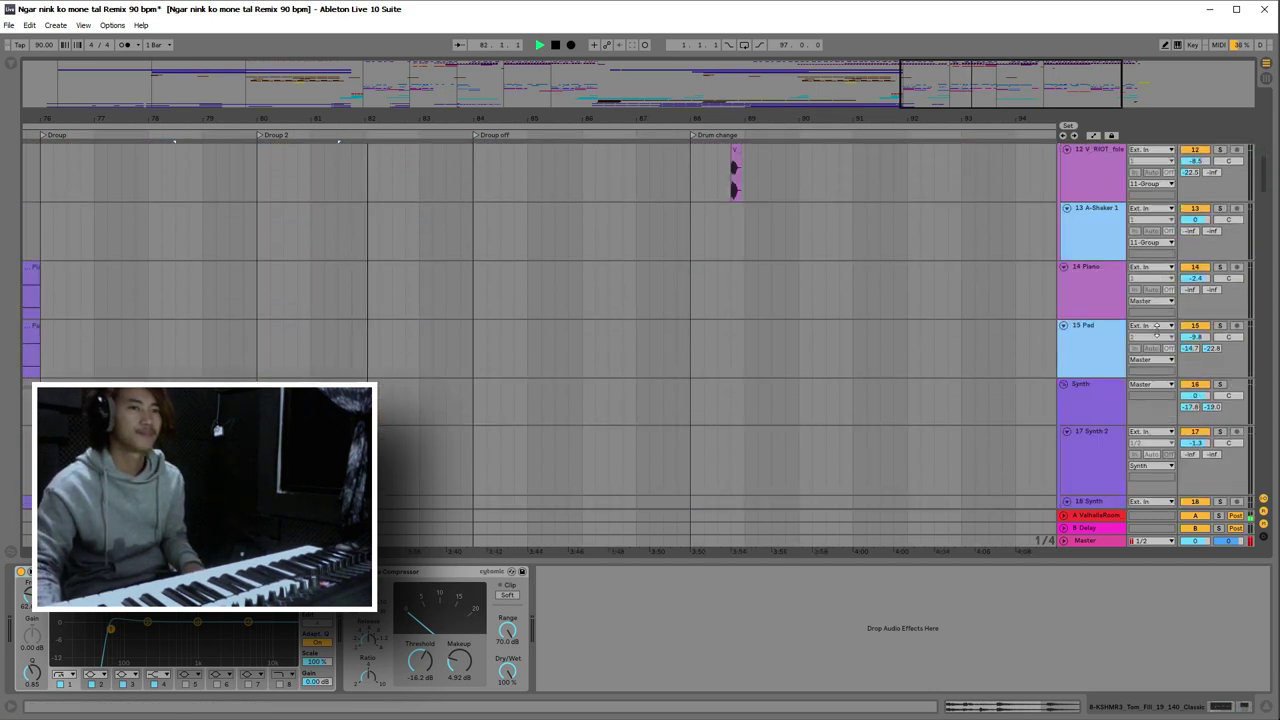
drag(1264, 200, 1269, 344)
drag(641, 108, 342, 107)
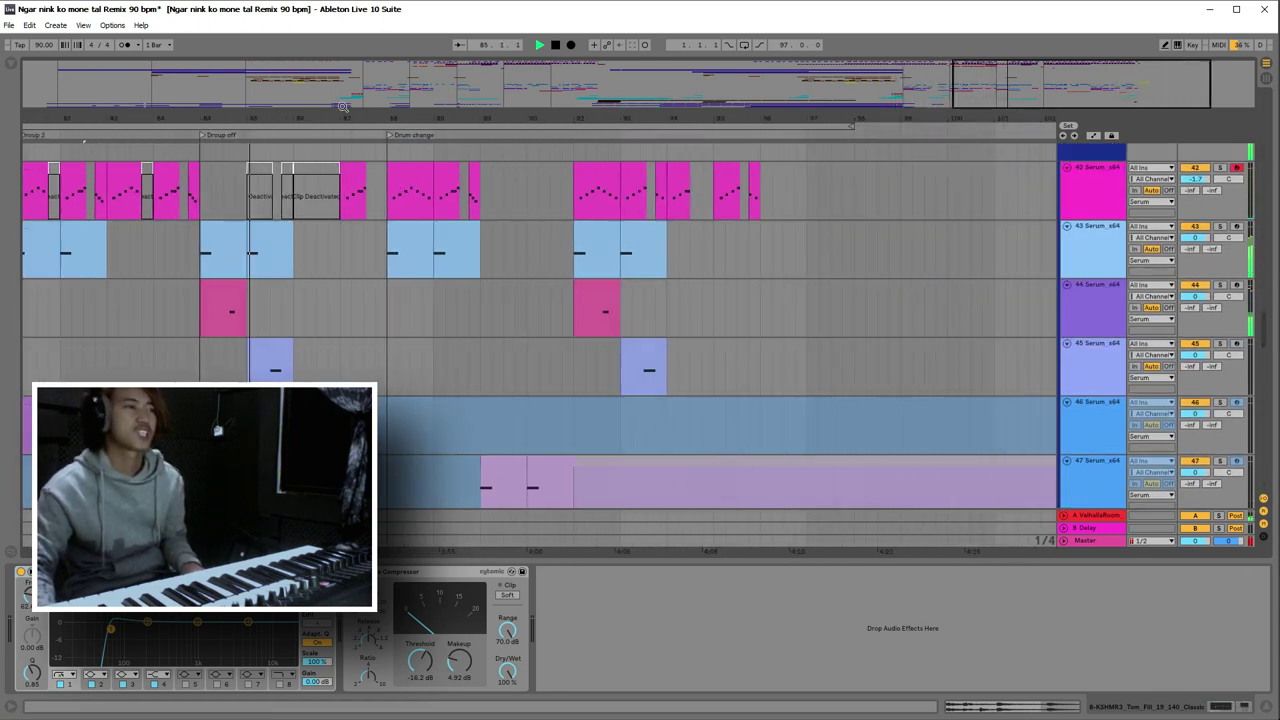
drag(1265, 330, 1258, 147)
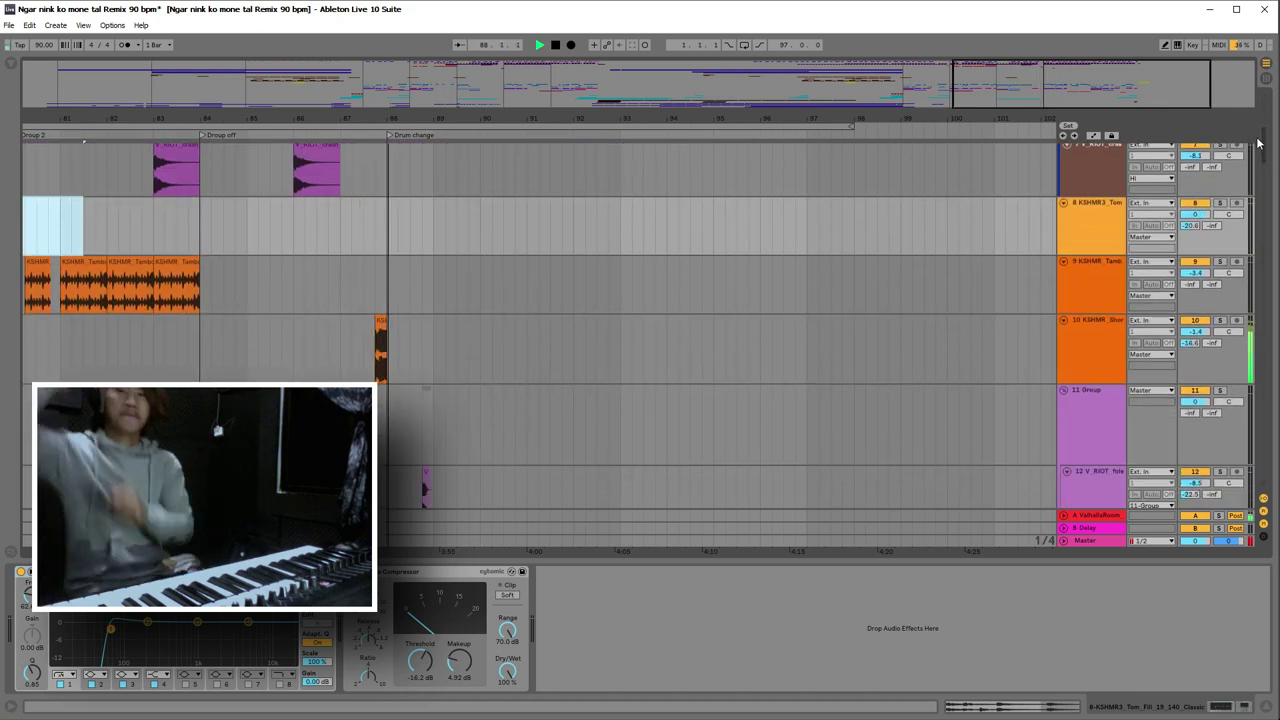
- Select 87.4.1 to 88.1.3 over the KSHMR short drum fill and audition it soloed and in the full mix
key(space)
drag(378, 118, 362, 357)
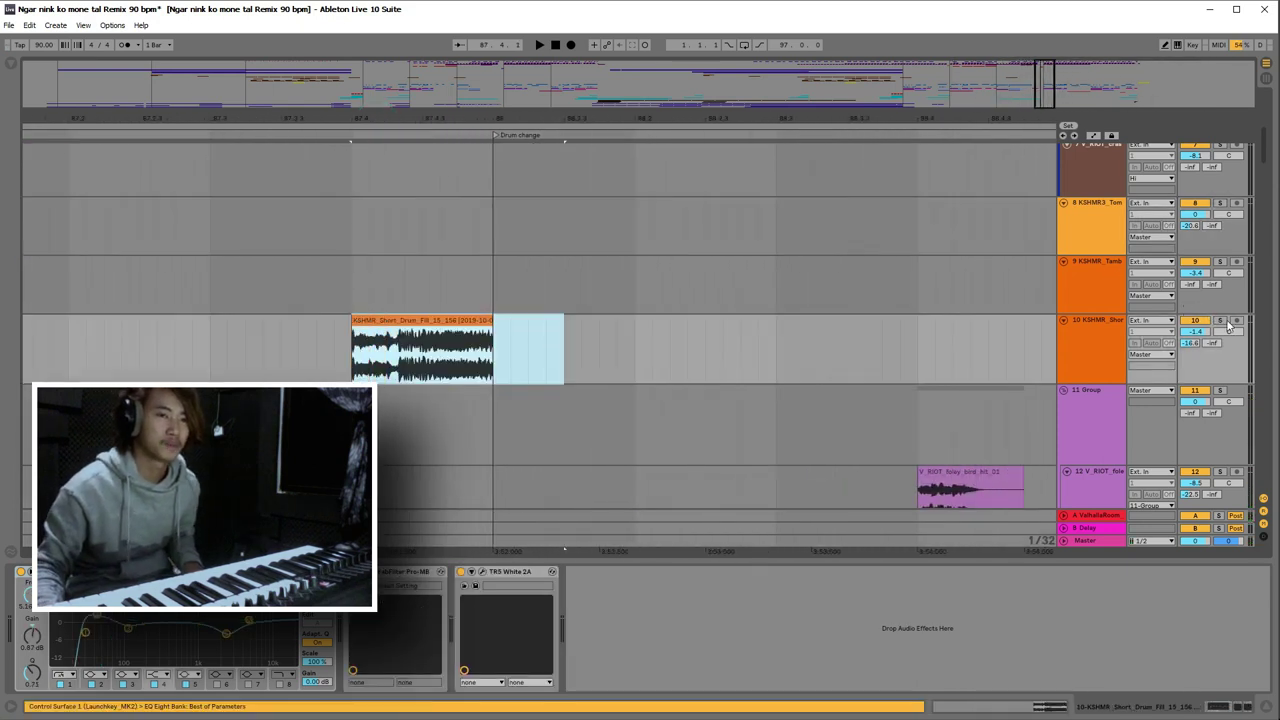
click(1219, 320)
key(space)
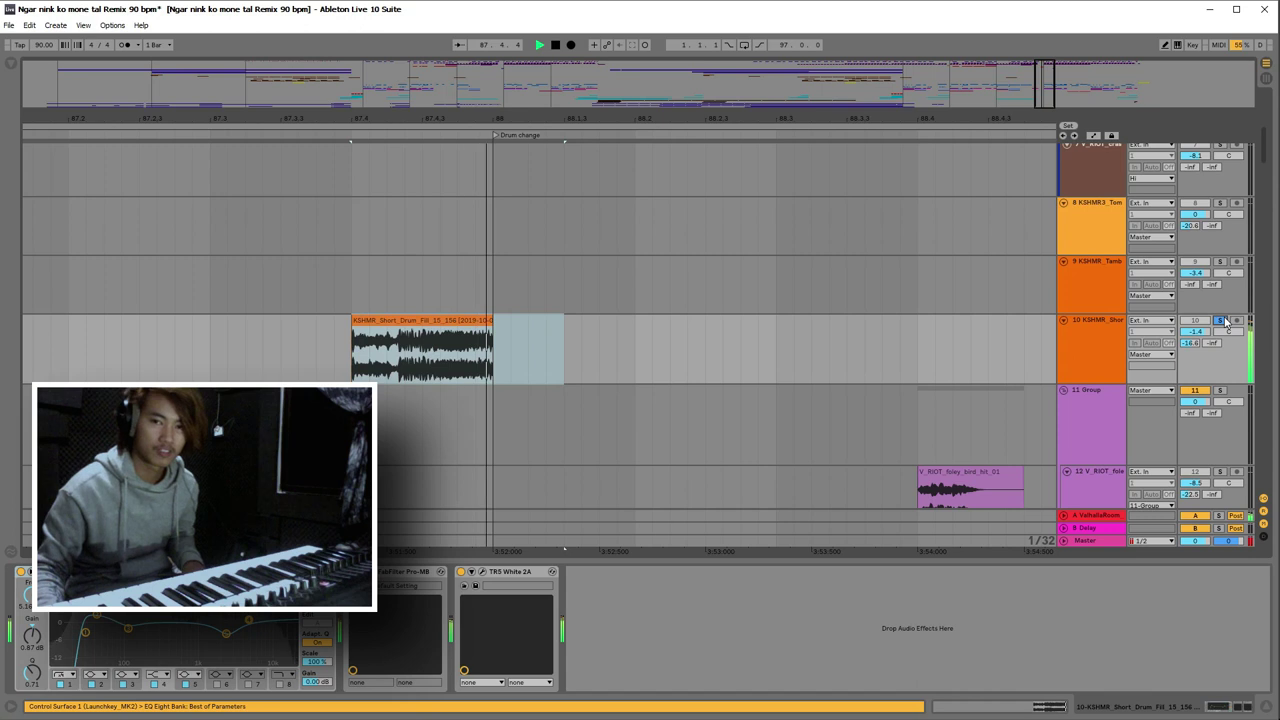
key(space)
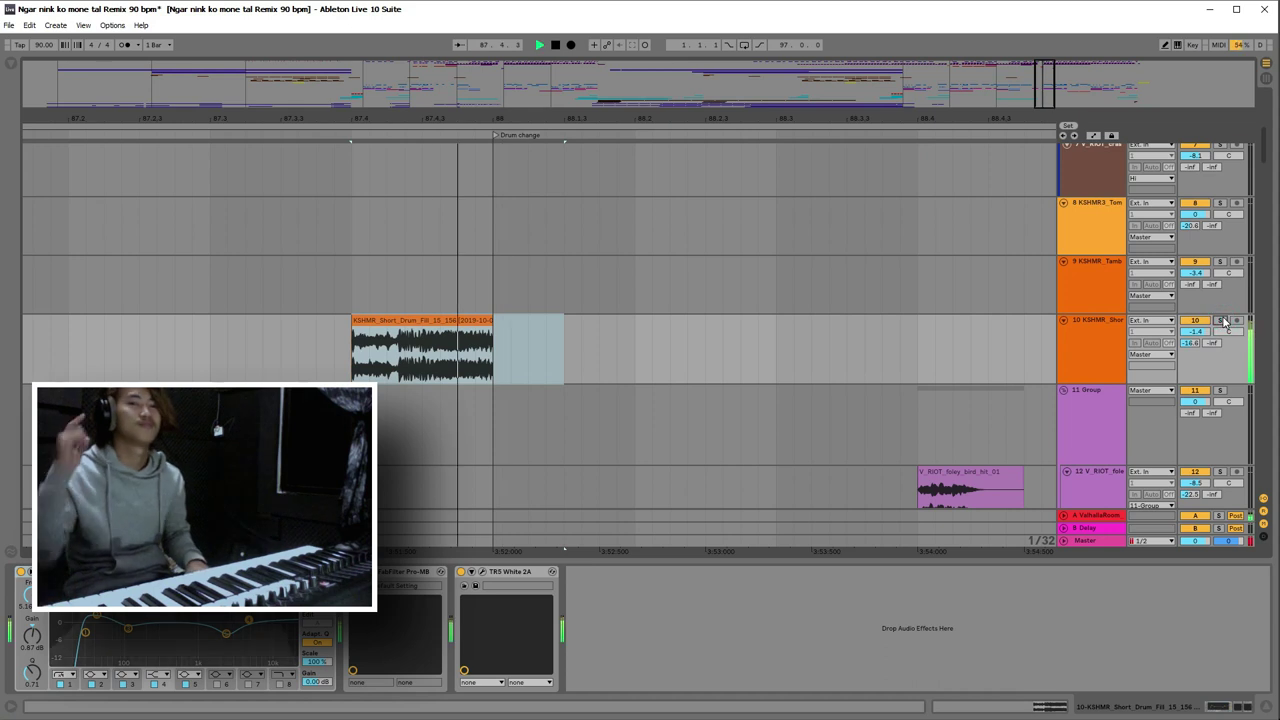
- Follow playback past the Drum change marker, checking the foley hit and the tracks down to the Risers group
drag(634, 137, 537, 280)
scroll(700, 360, down, 3)
scroll(871, 451, down, 2)
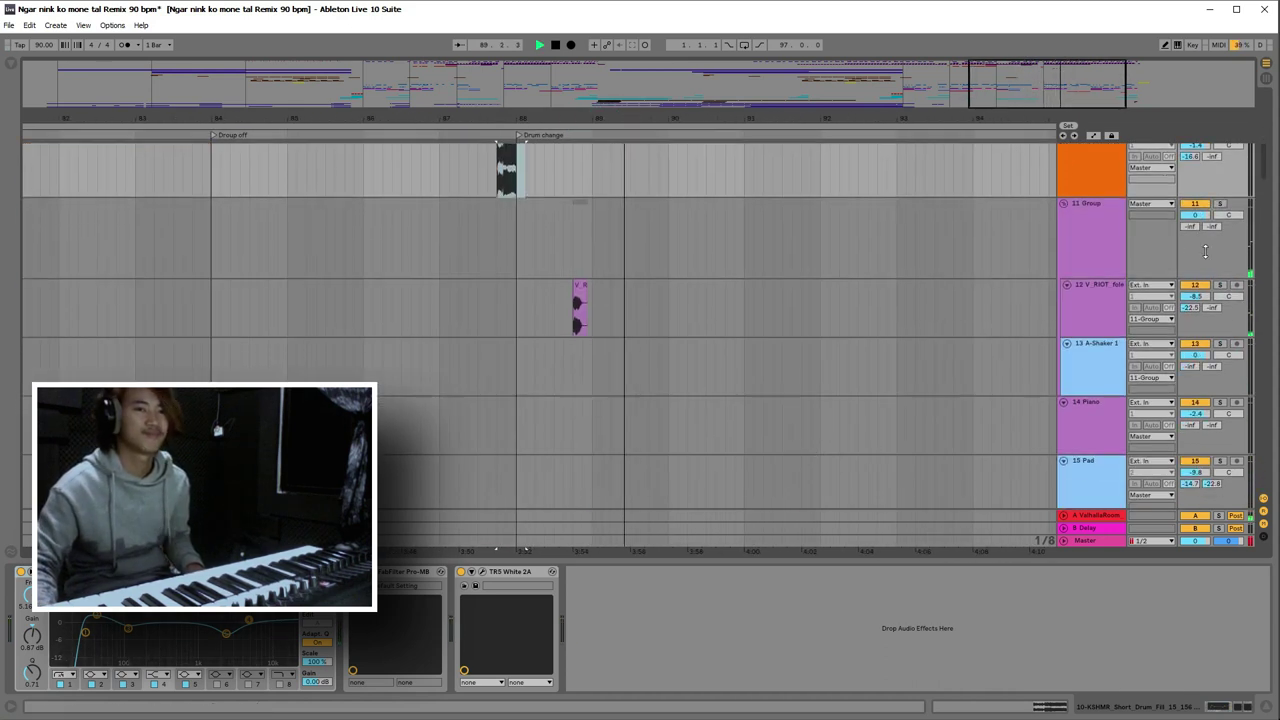
drag(1262, 170, 1258, 370)
drag(985, 120, 970, 100)
scroll(814, 333, down, 3)
scroll(814, 338, down, 3)
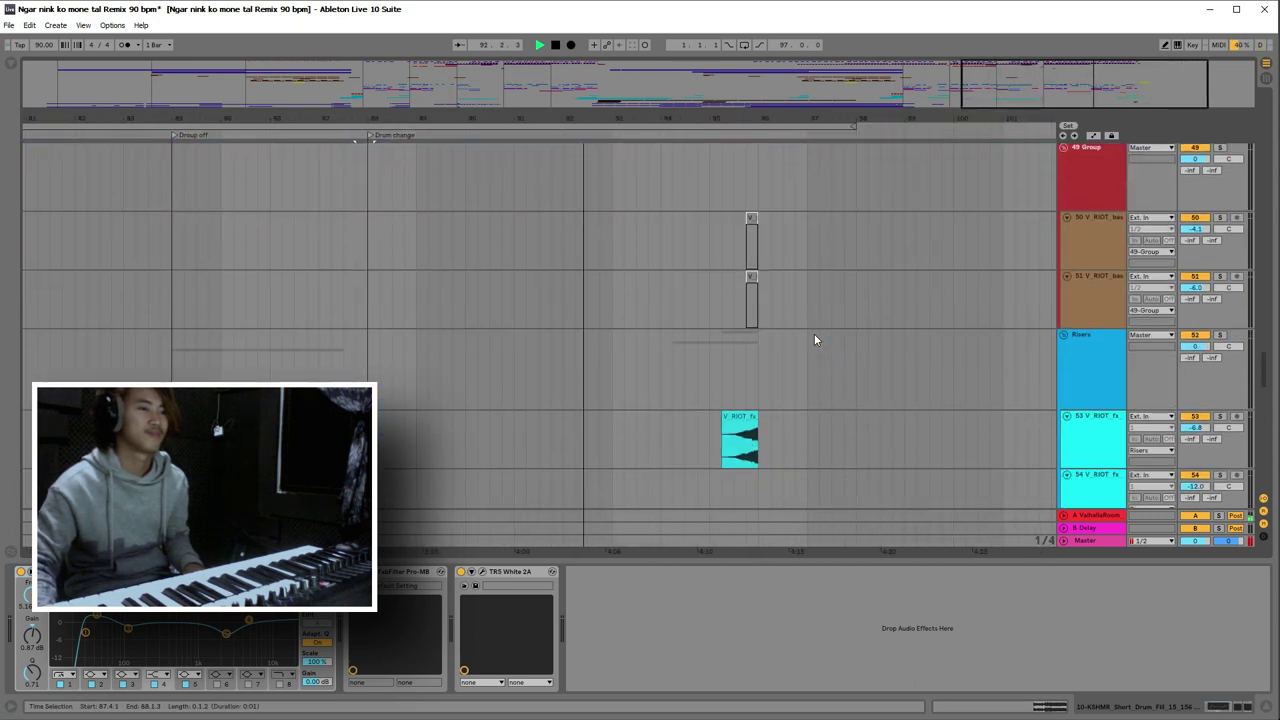
- Examine the Serum and Grow Bass clips from bar 92 to 96 as the drop plays to its end
scroll(986, 383, up, 8)
scroll(810, 380, up, 1)
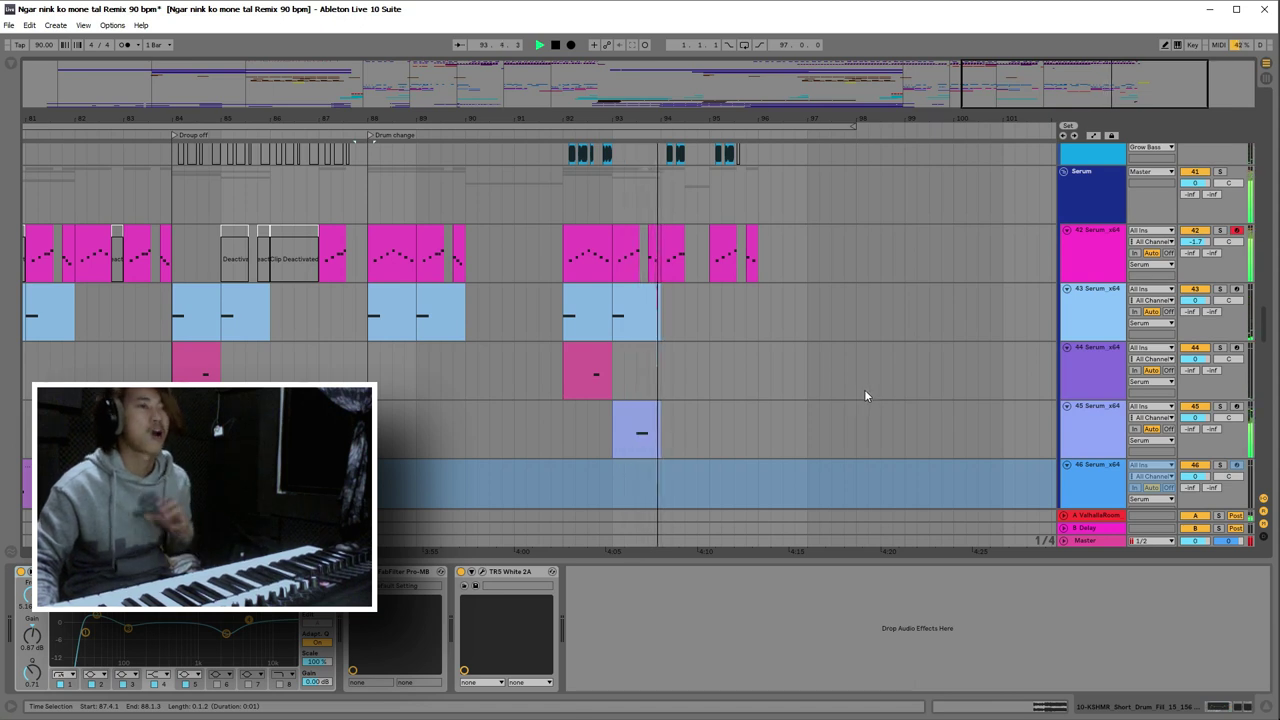
scroll(865, 391, up, 7)
drag(679, 118, 734, 198)
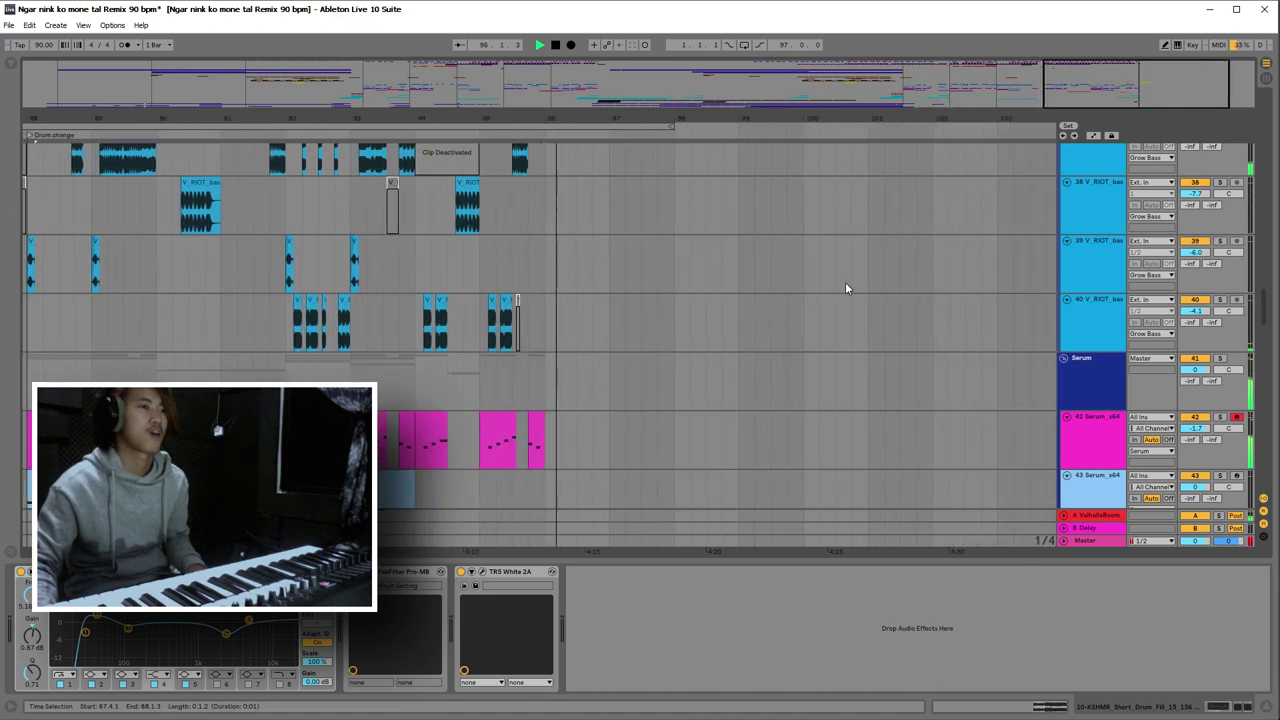